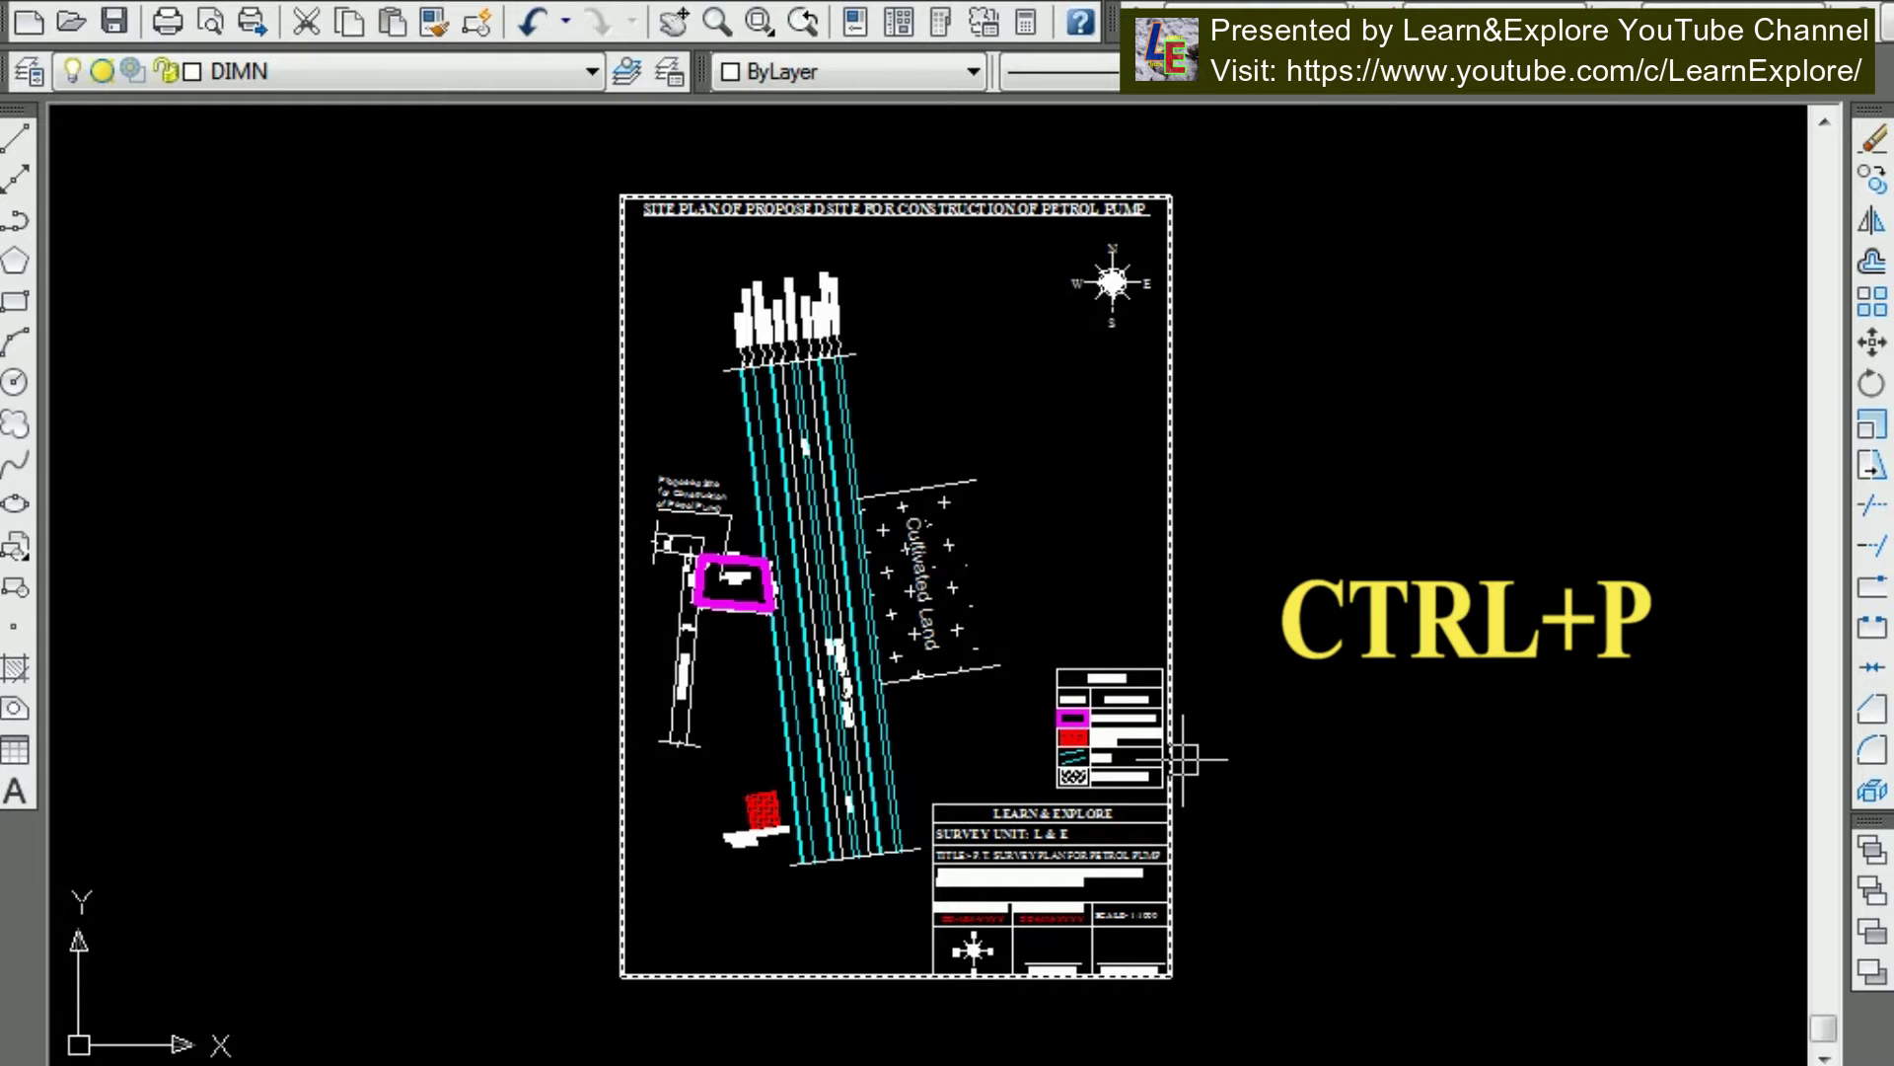
# Start plotting the drawing and choose DWG To PDF.pc3 as the plotter
pyautogui.hotkey('ctrl', 'p')
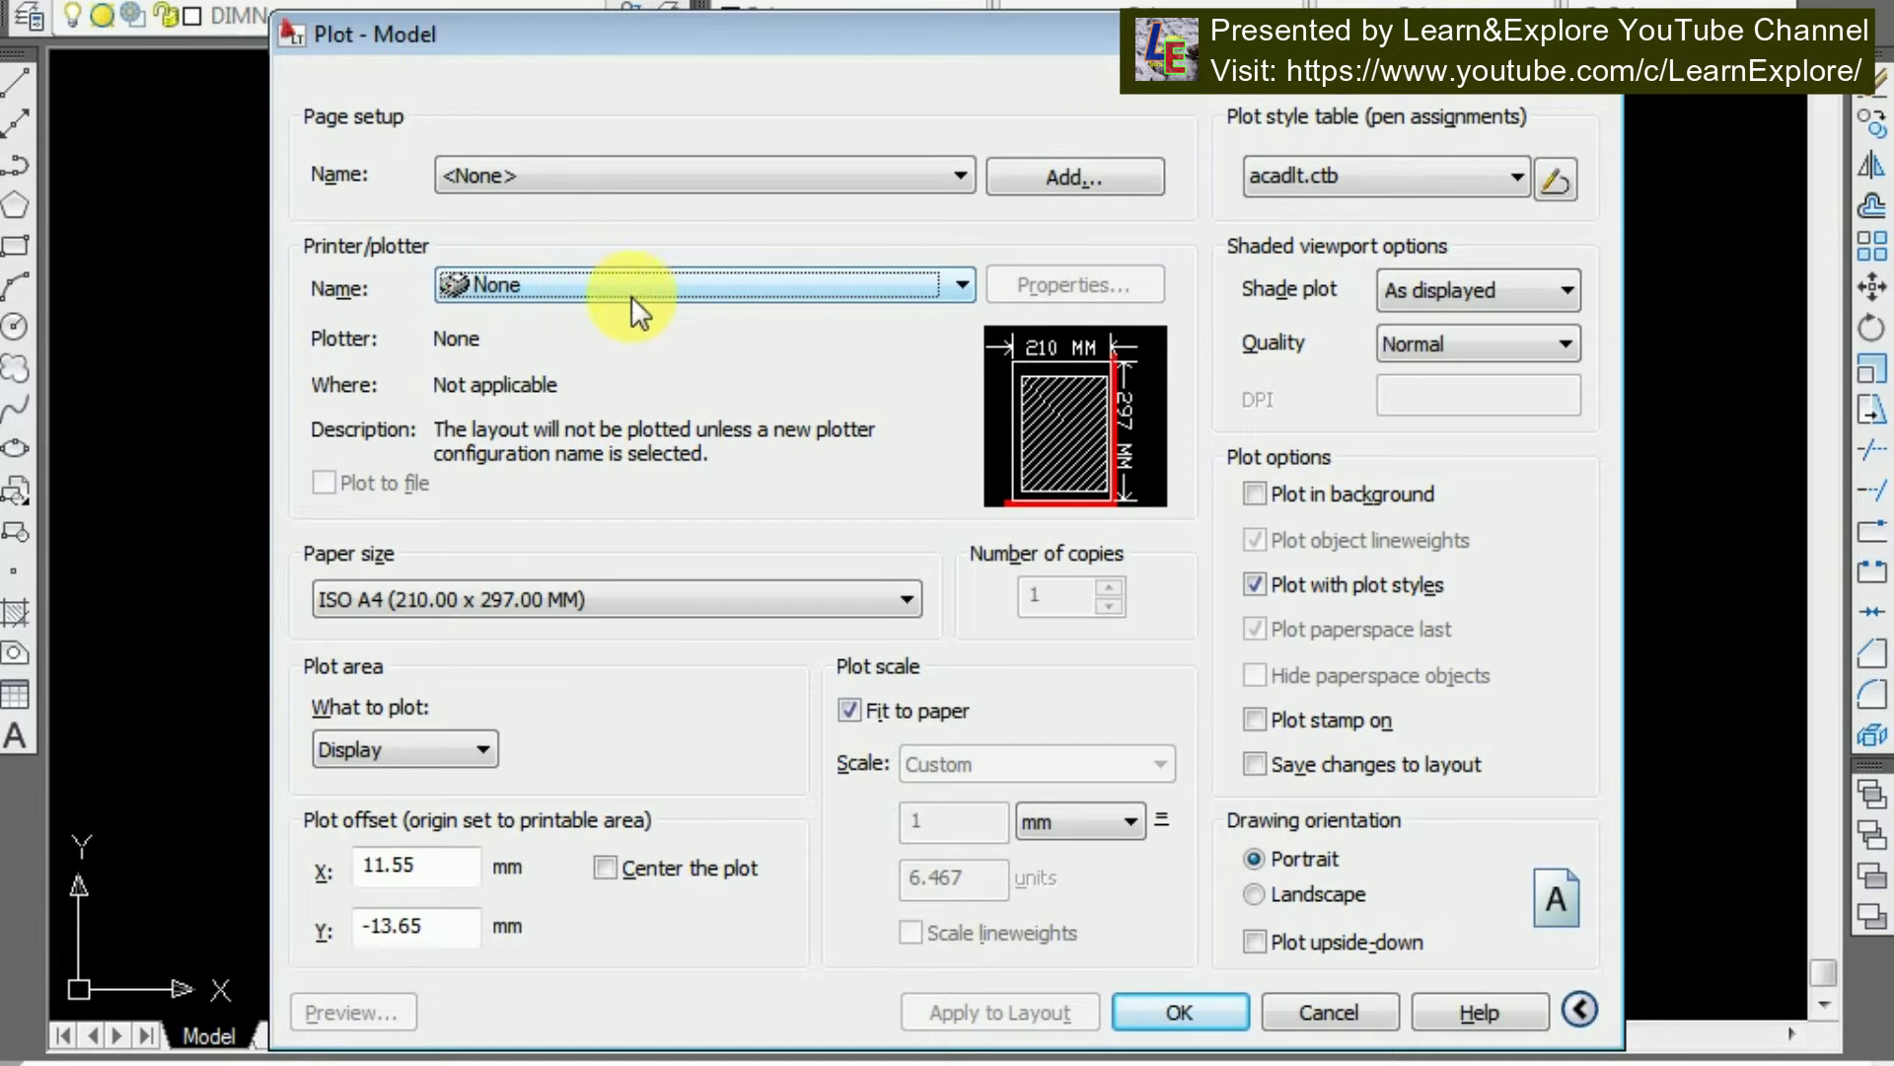
pyautogui.click(900, 288)
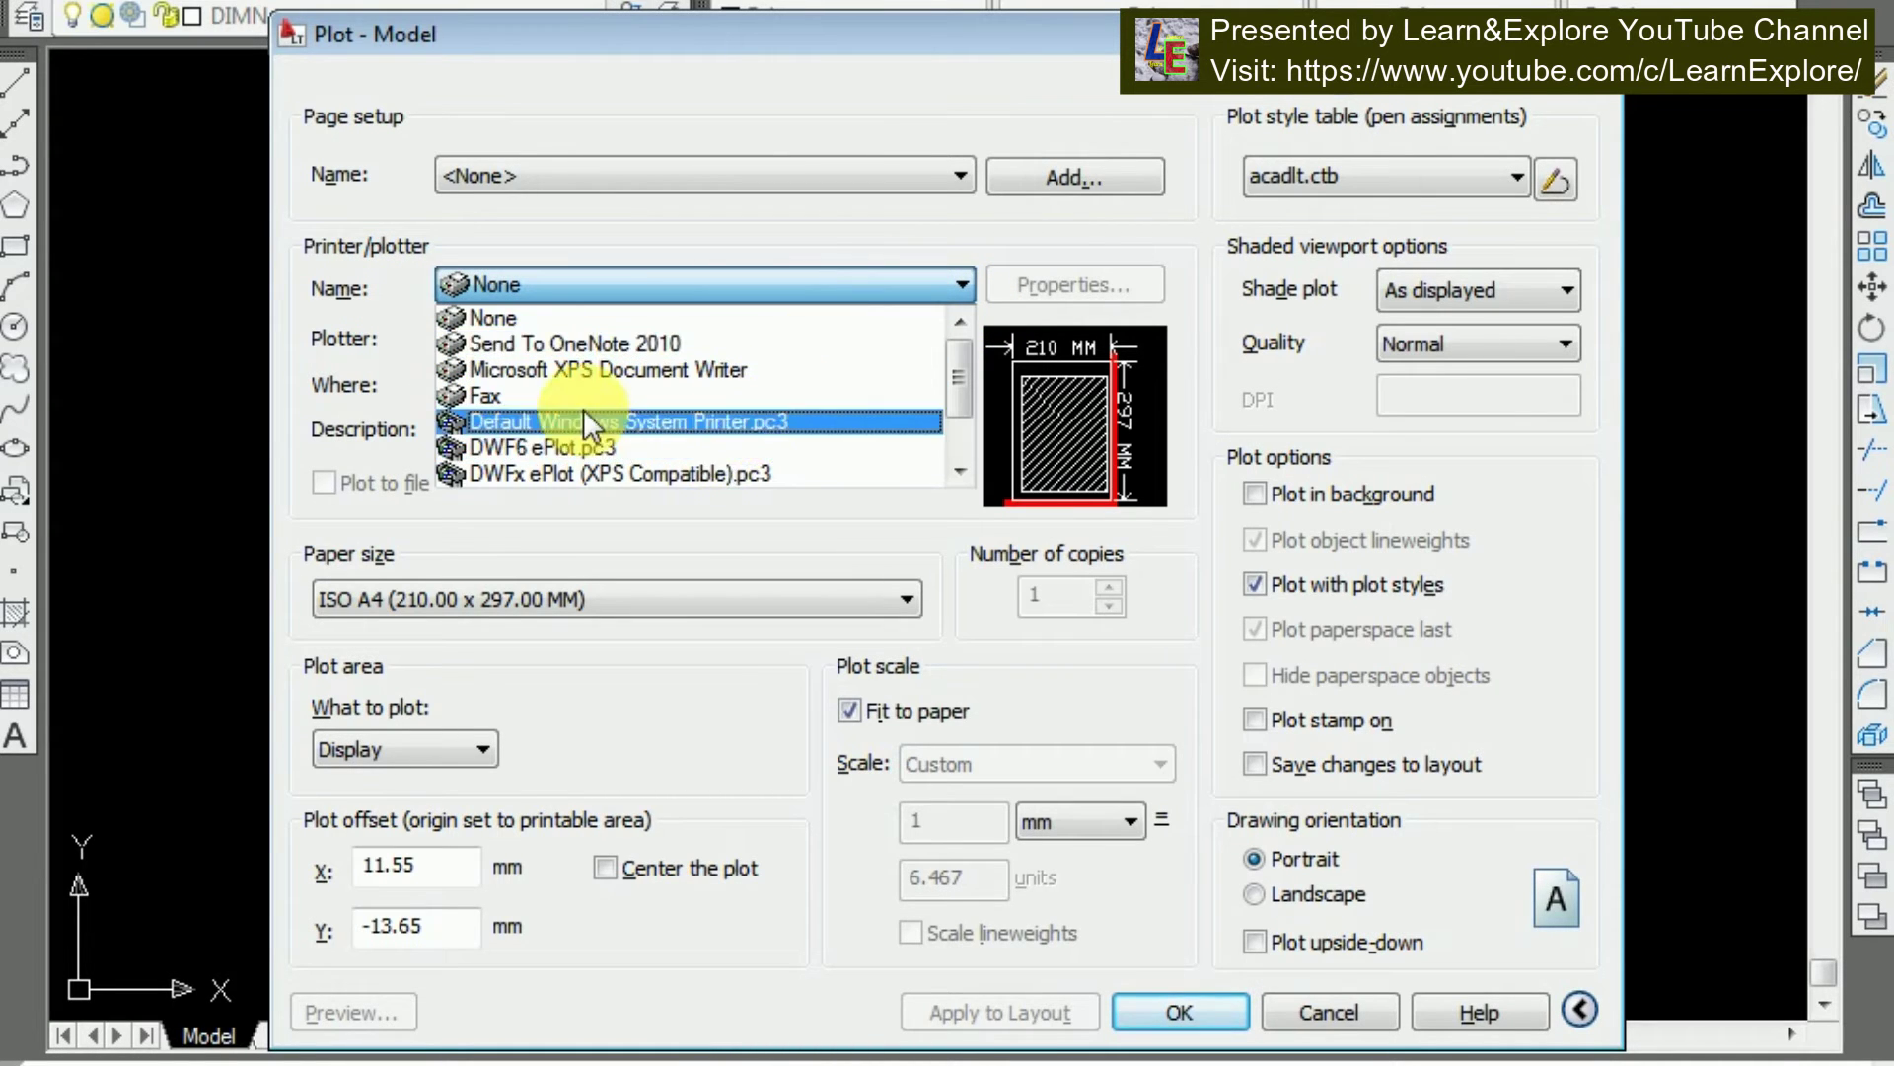
pyautogui.scroll(-1, 599, 424)
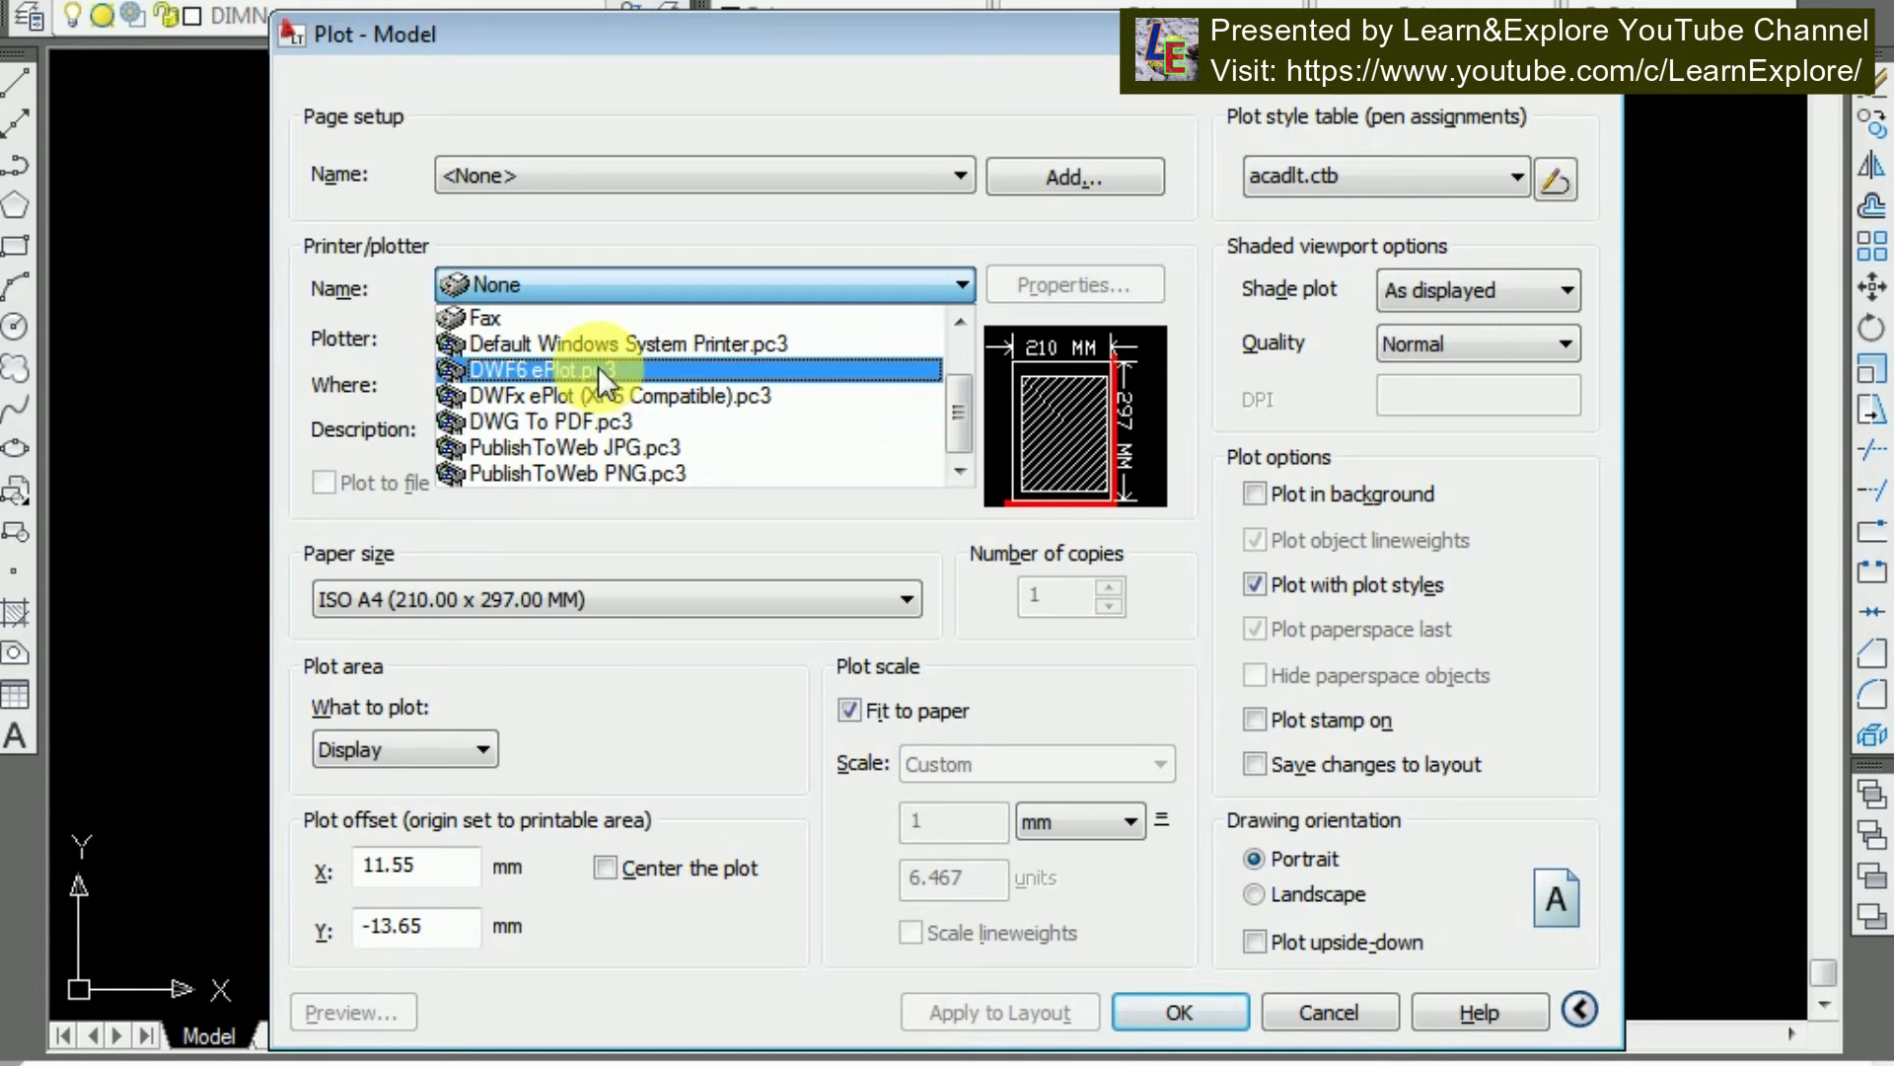
pyautogui.click(636, 424)
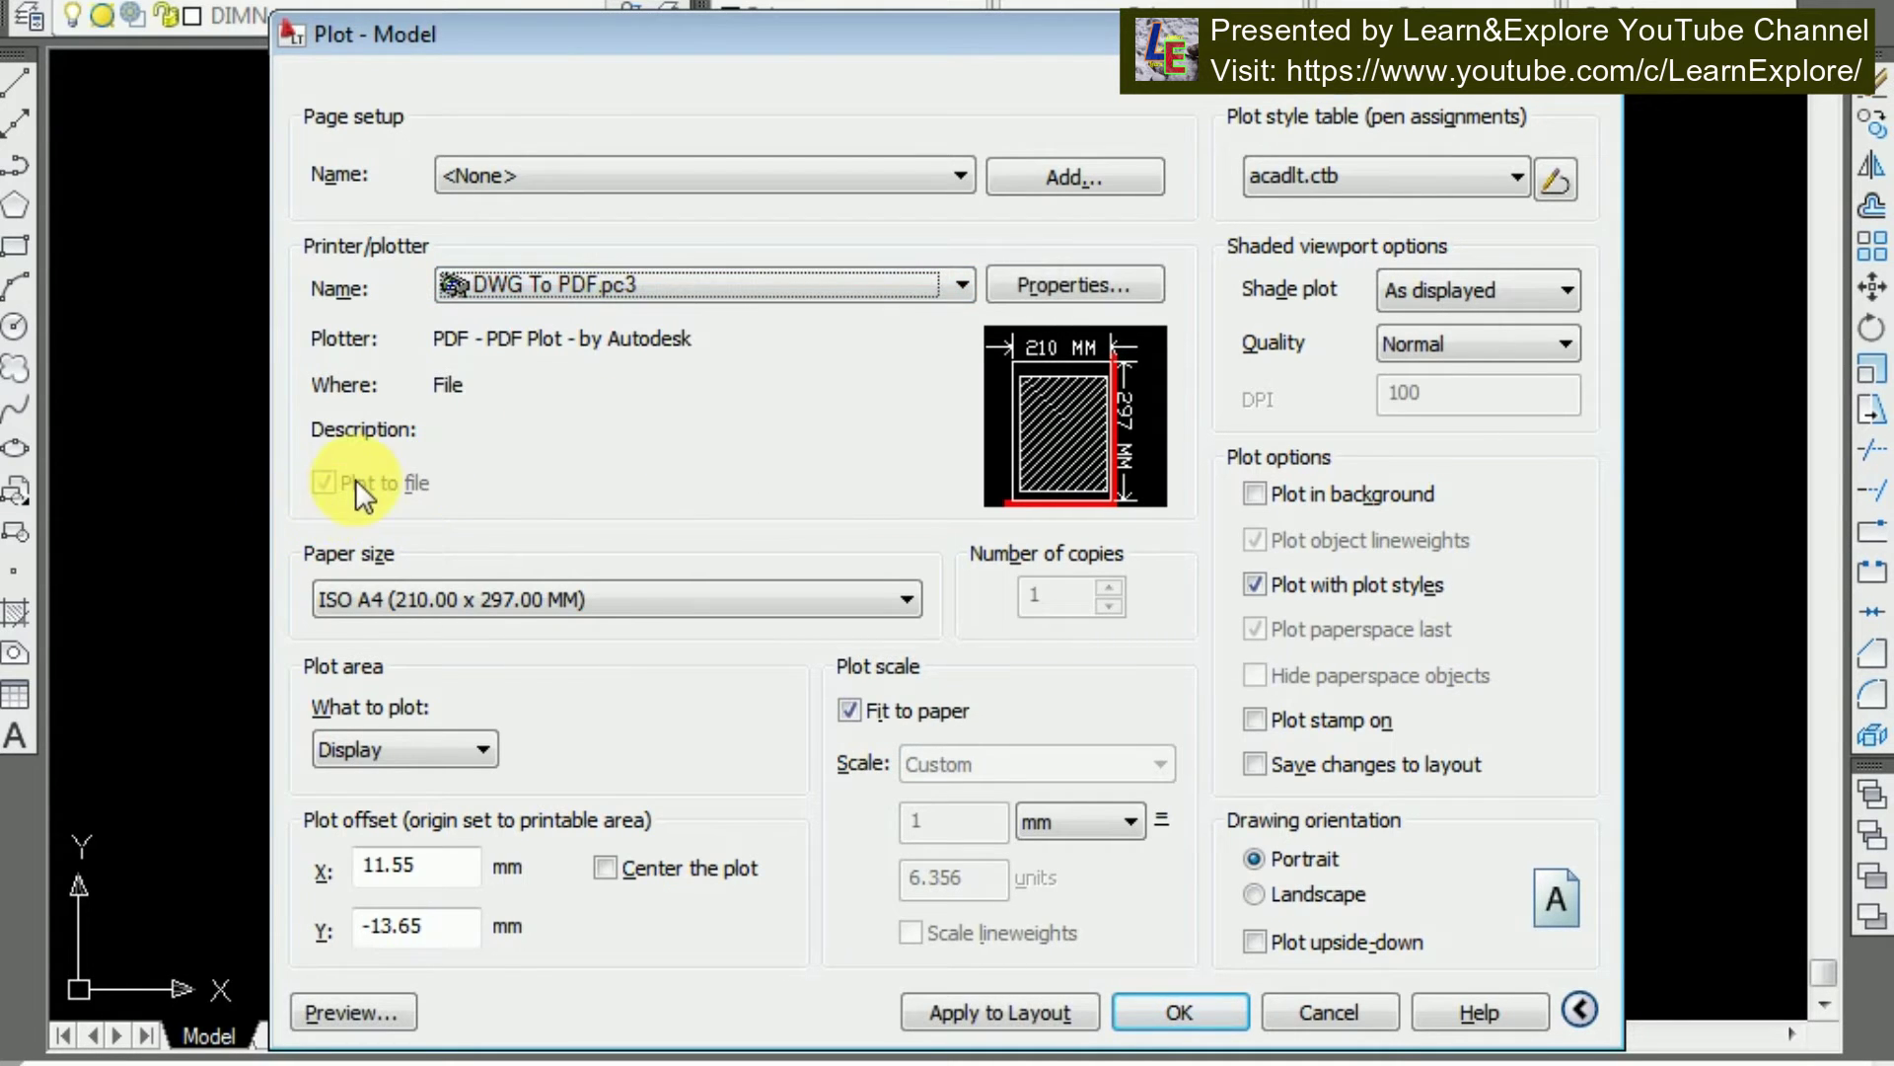
# Set the plot's paper size to ISO A3 (420.00 x 297.00 MM)
pyautogui.click(484, 597)
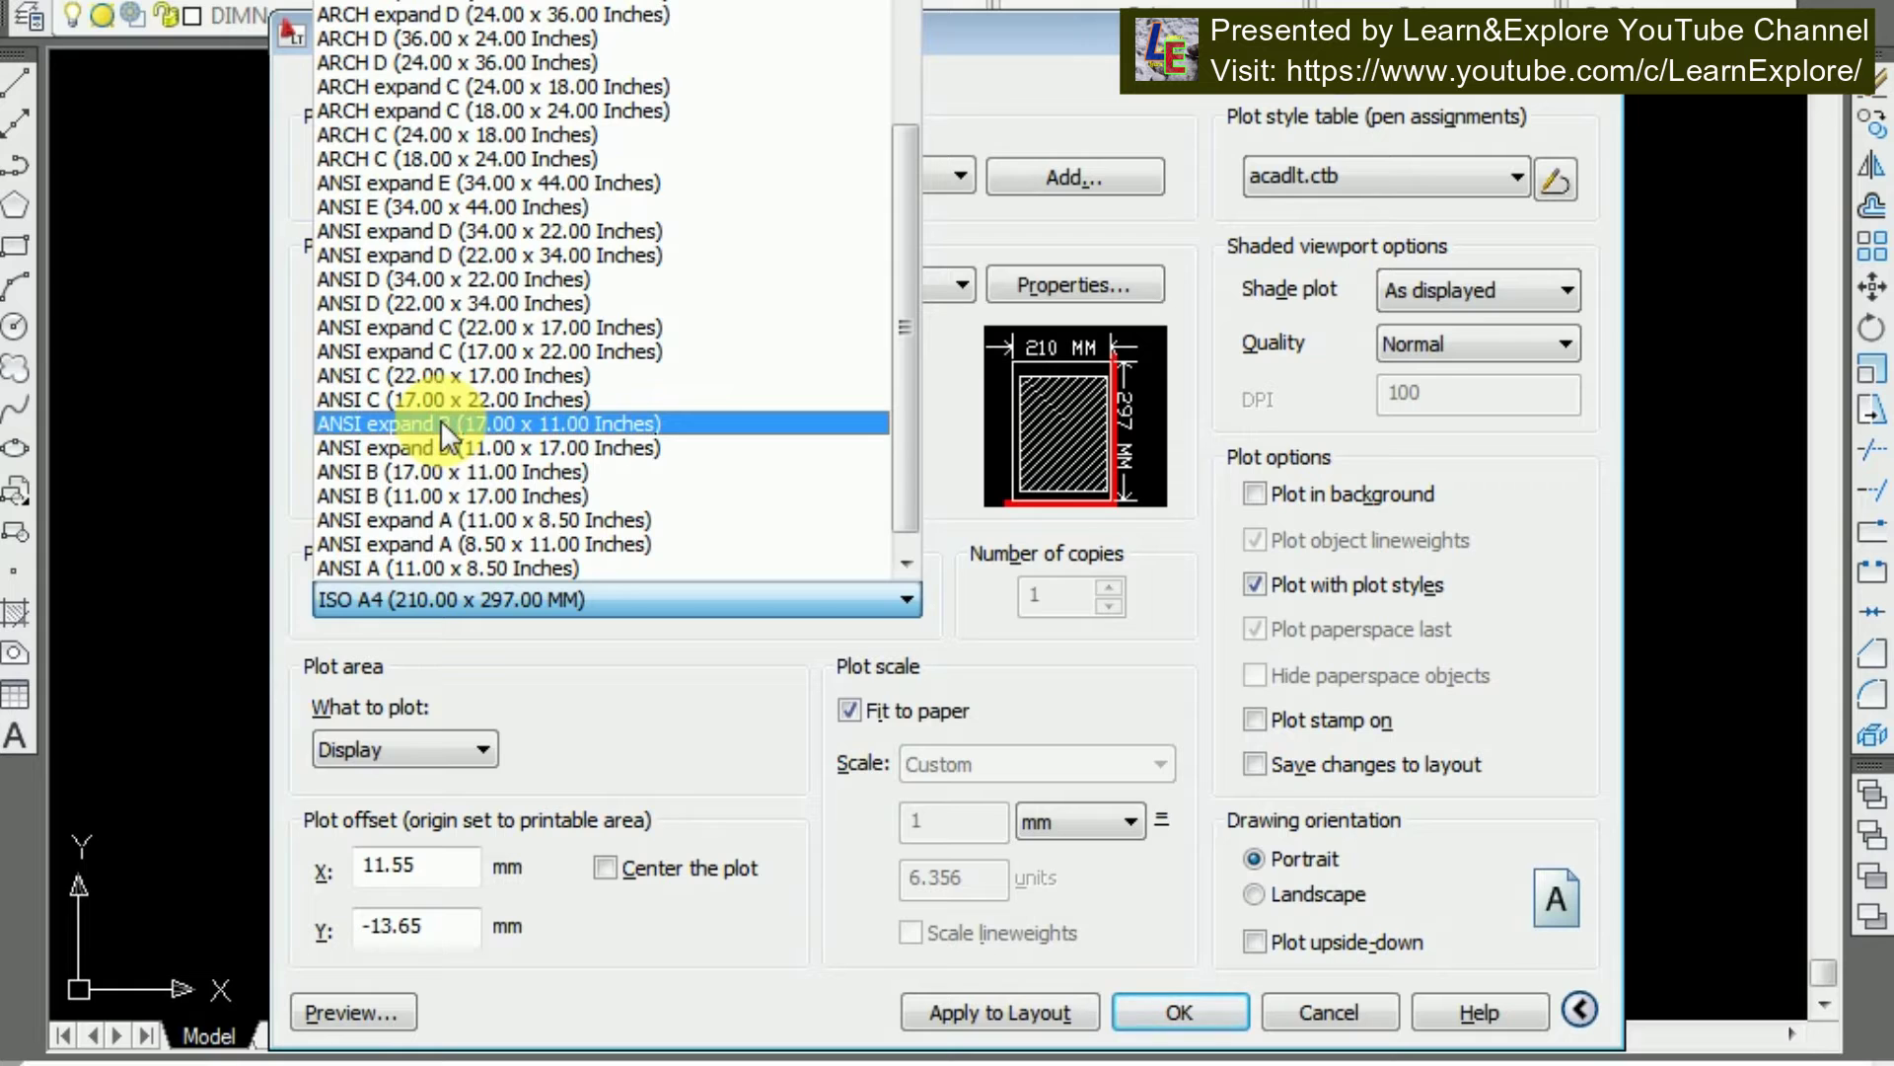
pyautogui.scroll(6, 440, 419)
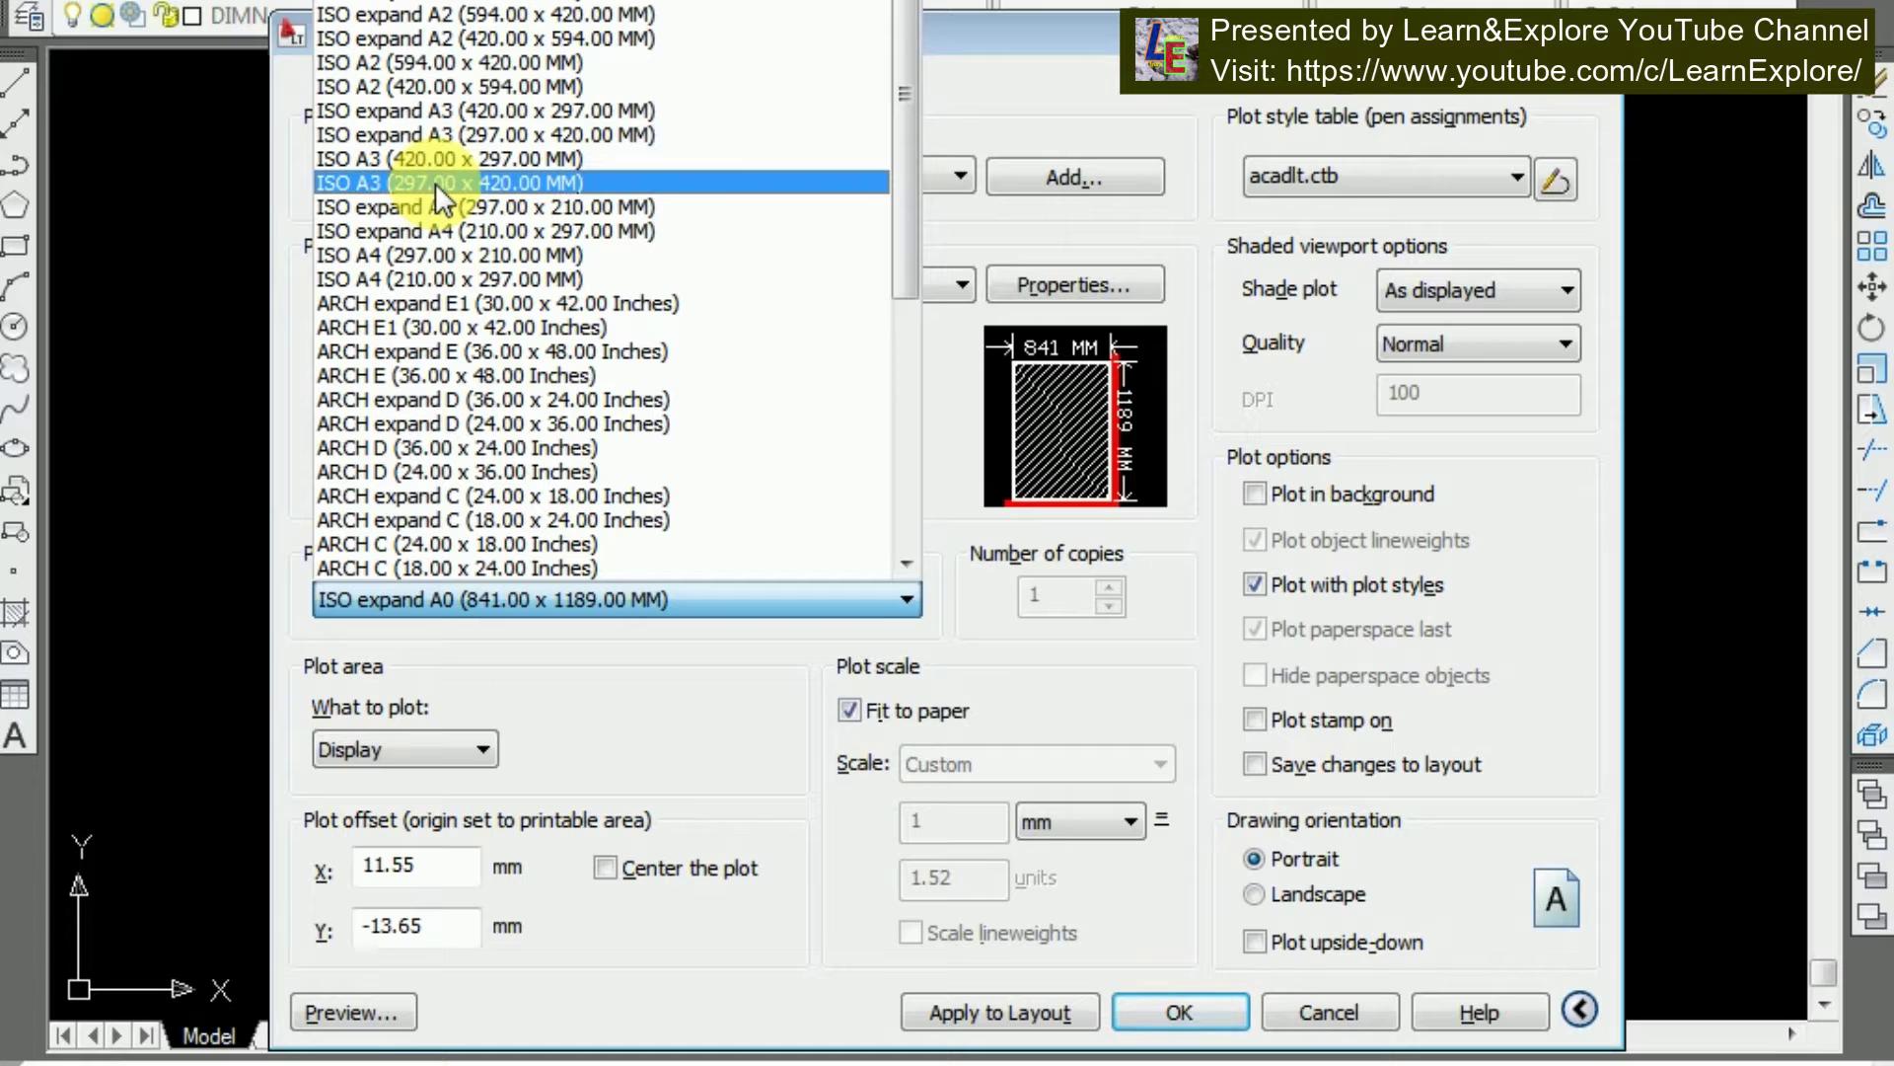
pyautogui.click(435, 158)
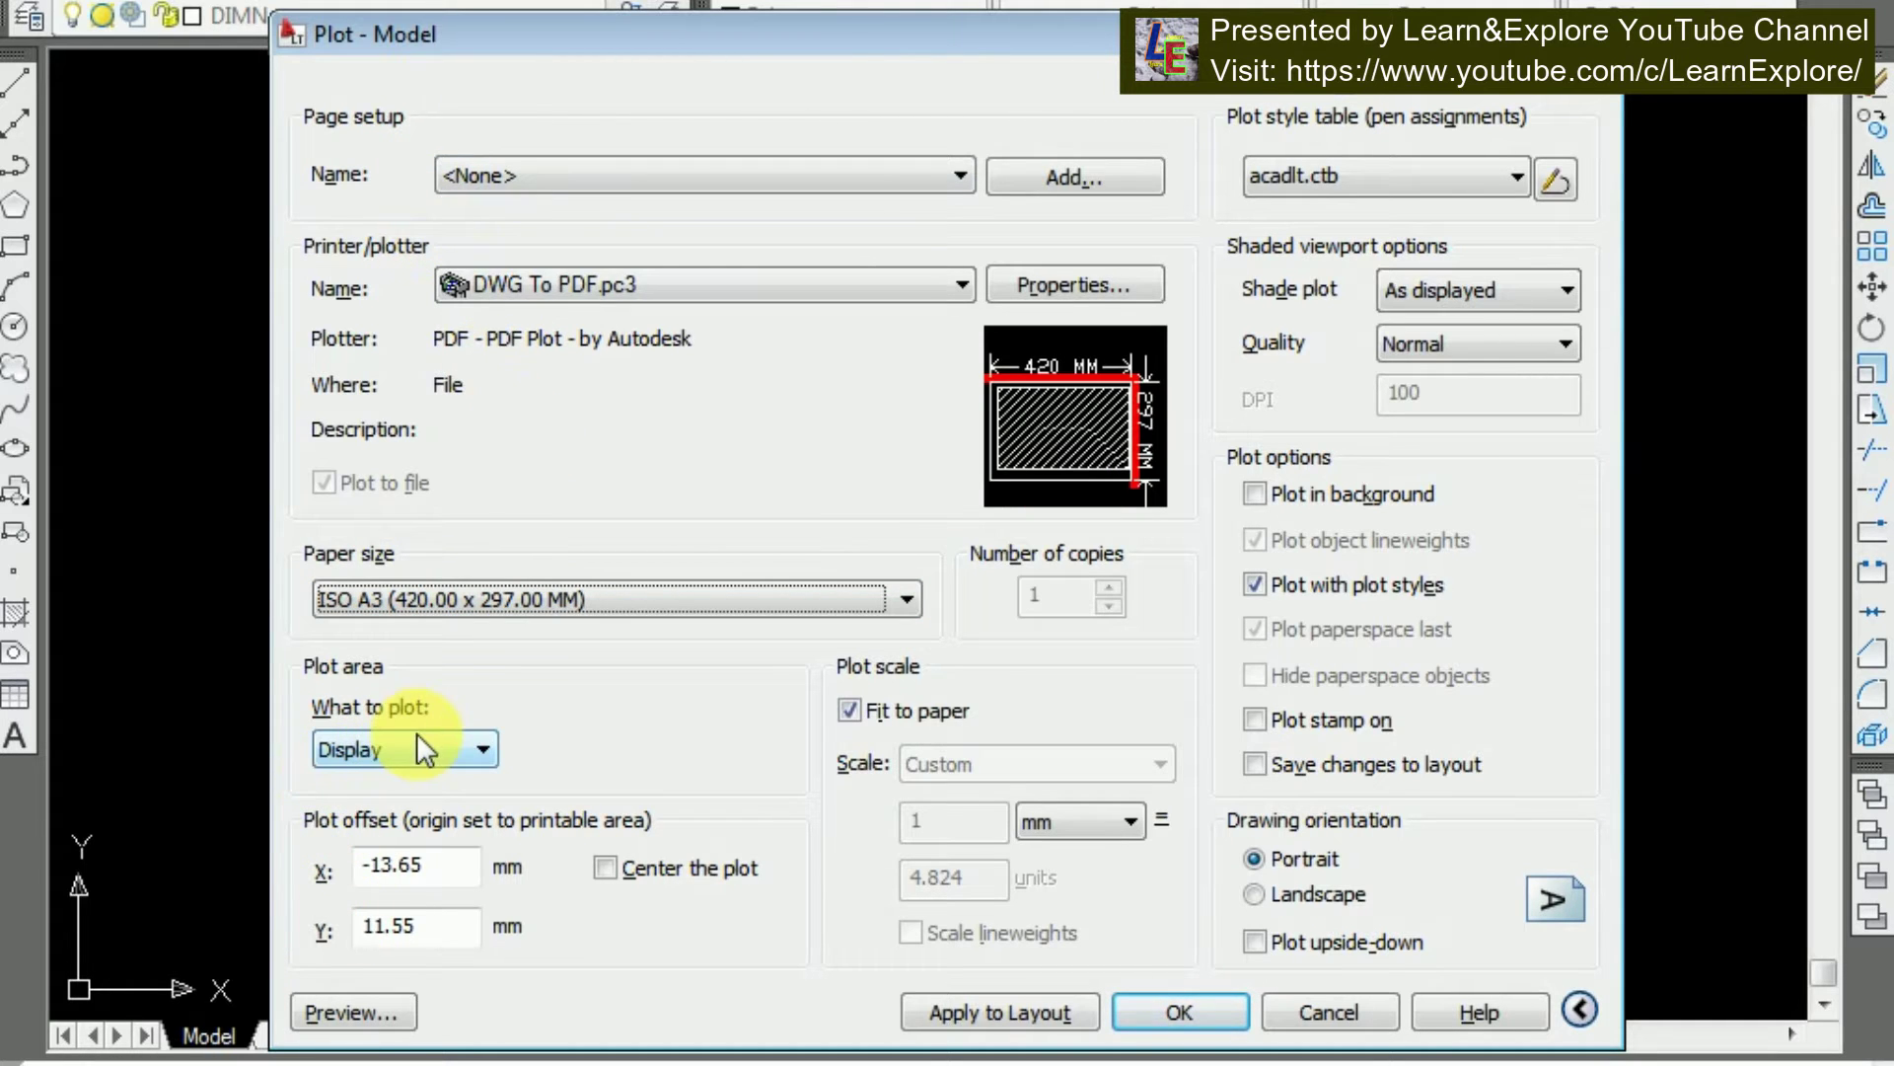
# Define the plot area as a window from the sheet frame's upper-left outer corner to its lower-right corner
pyautogui.click(468, 763)
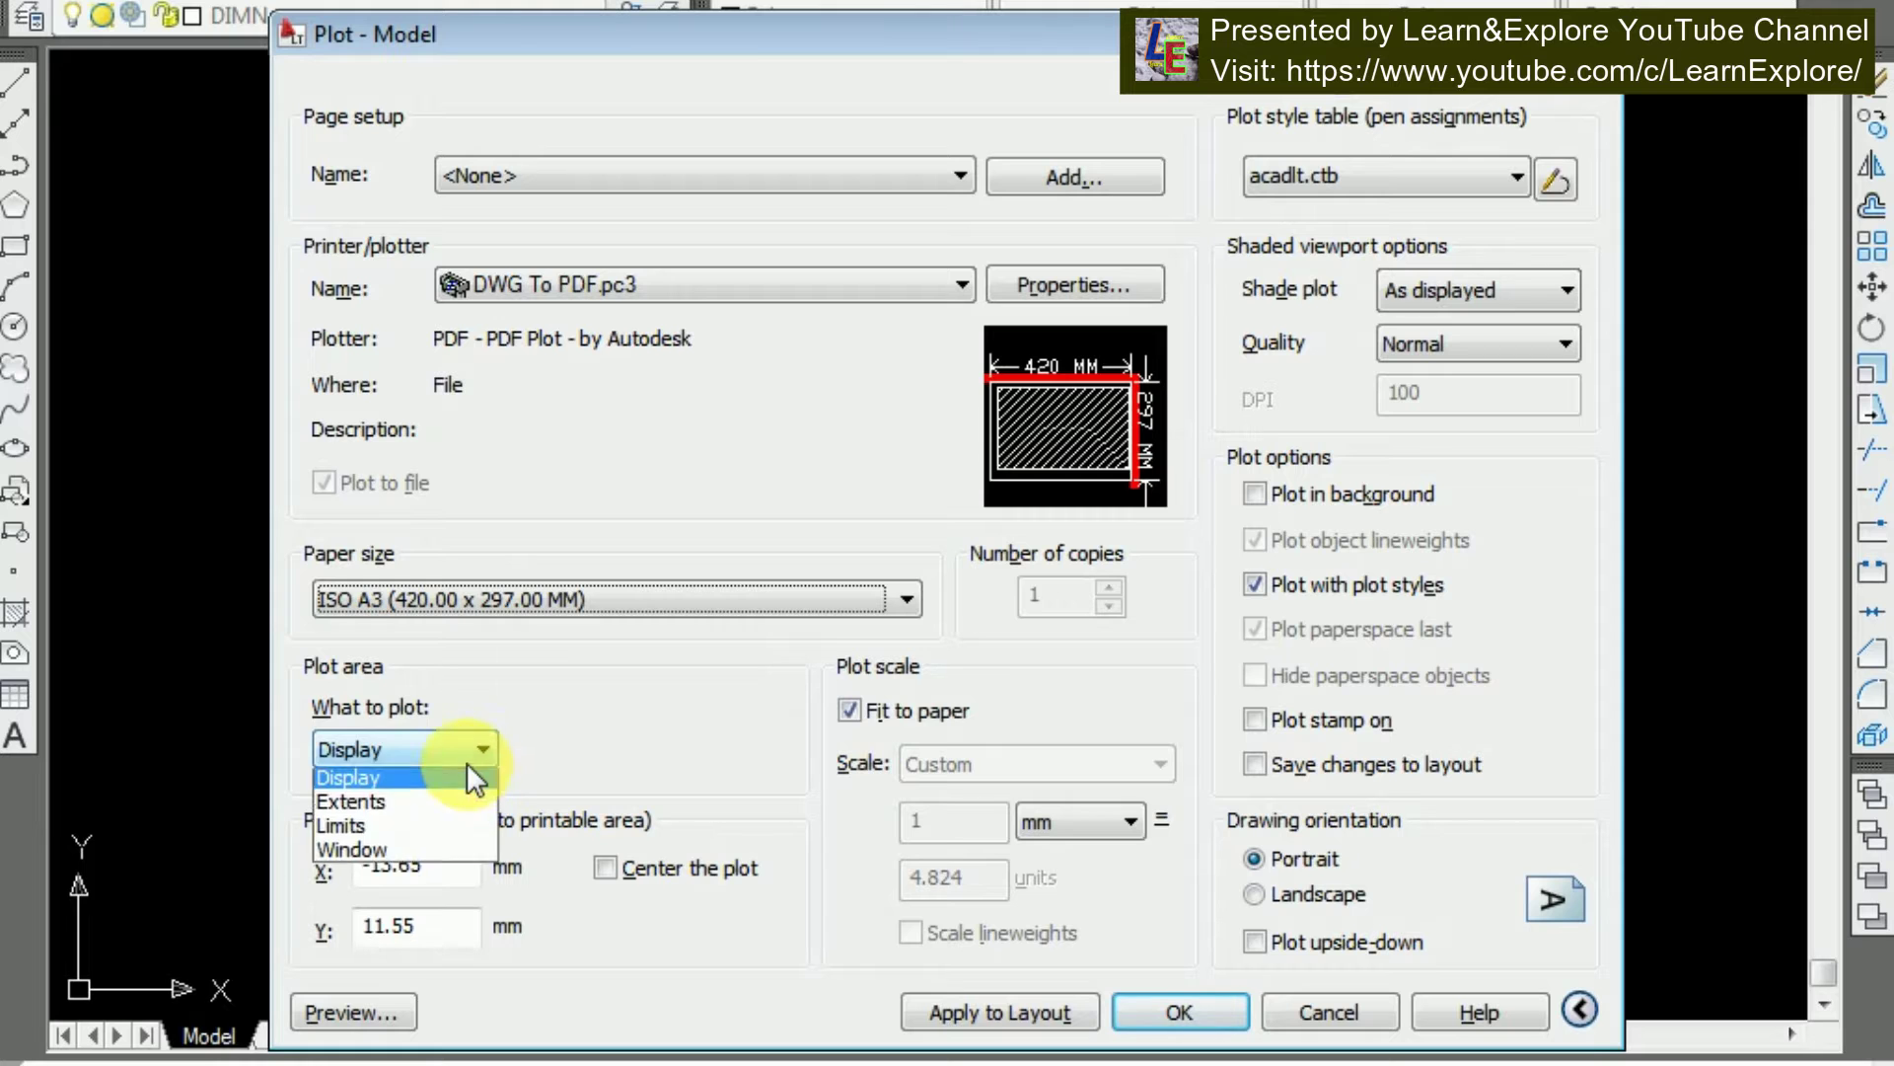
pyautogui.click(446, 851)
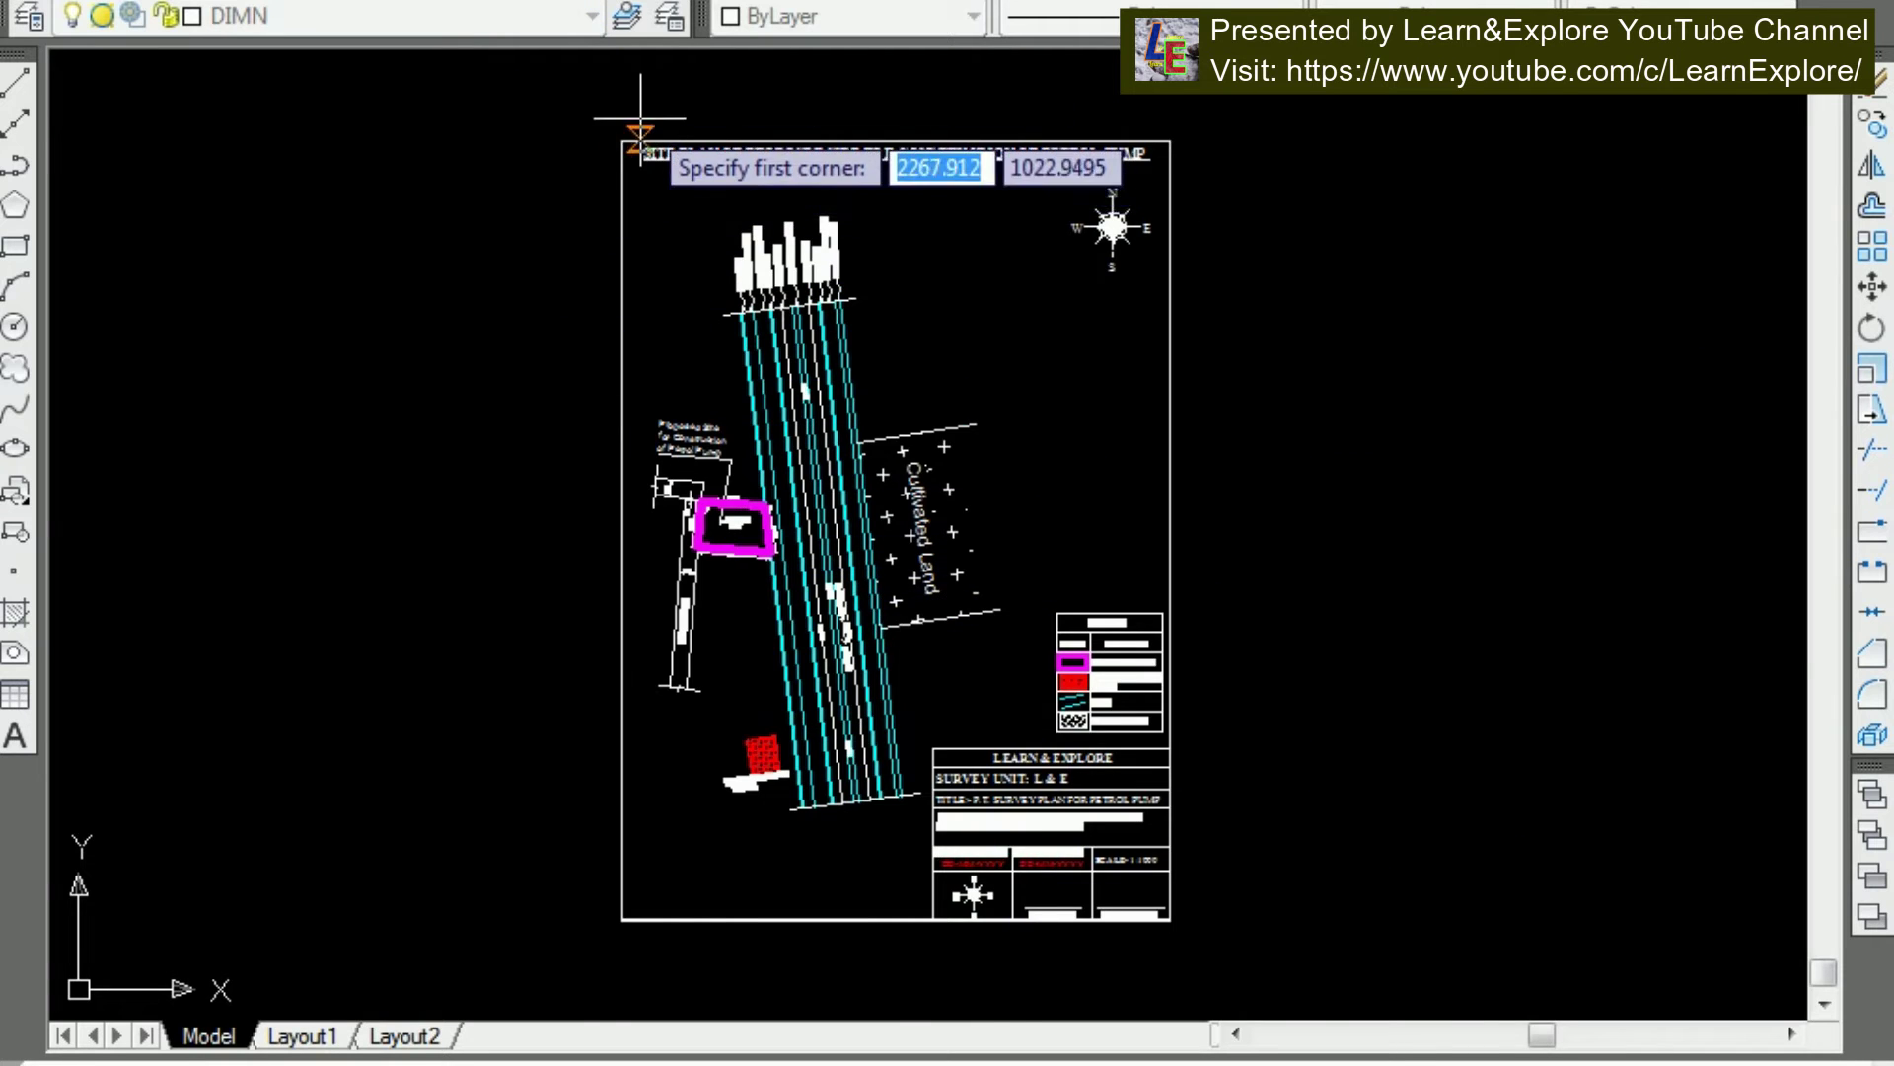
pyautogui.scroll(10, 640, 119)
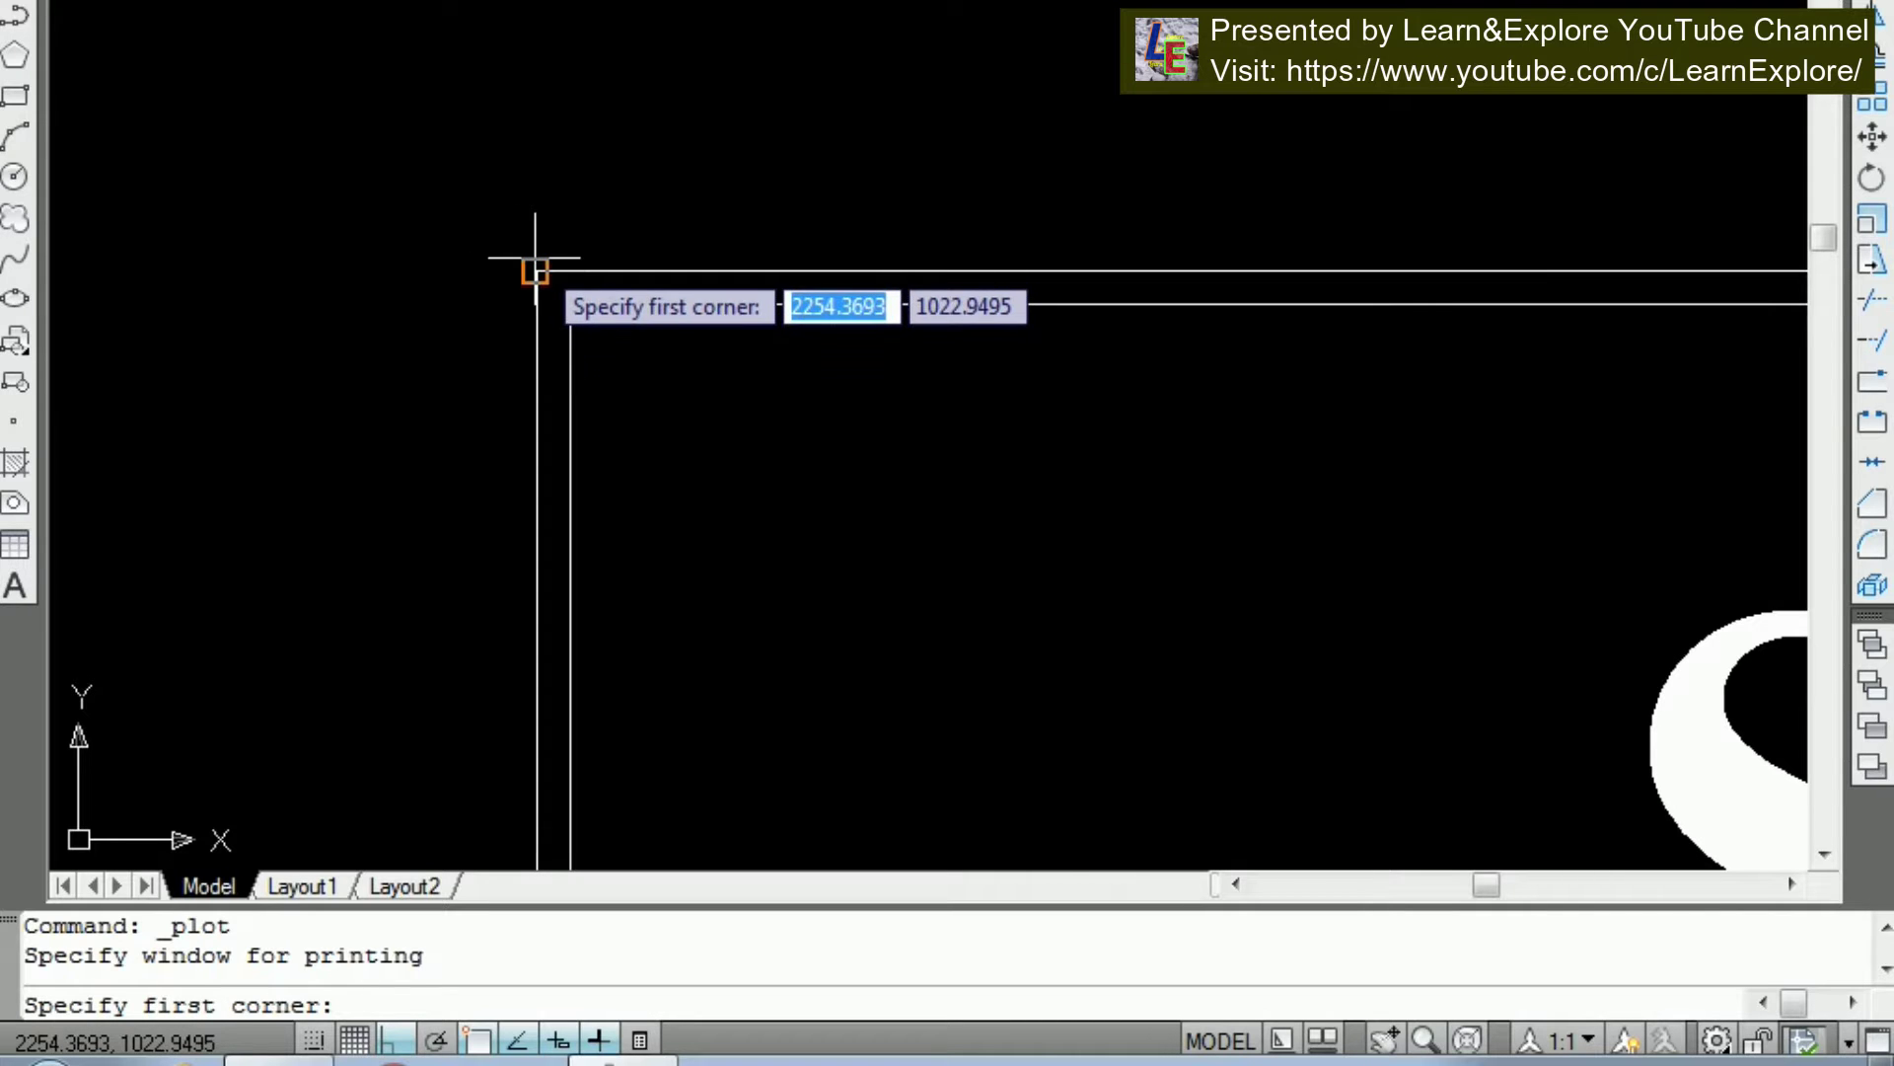
pyautogui.click(535, 270)
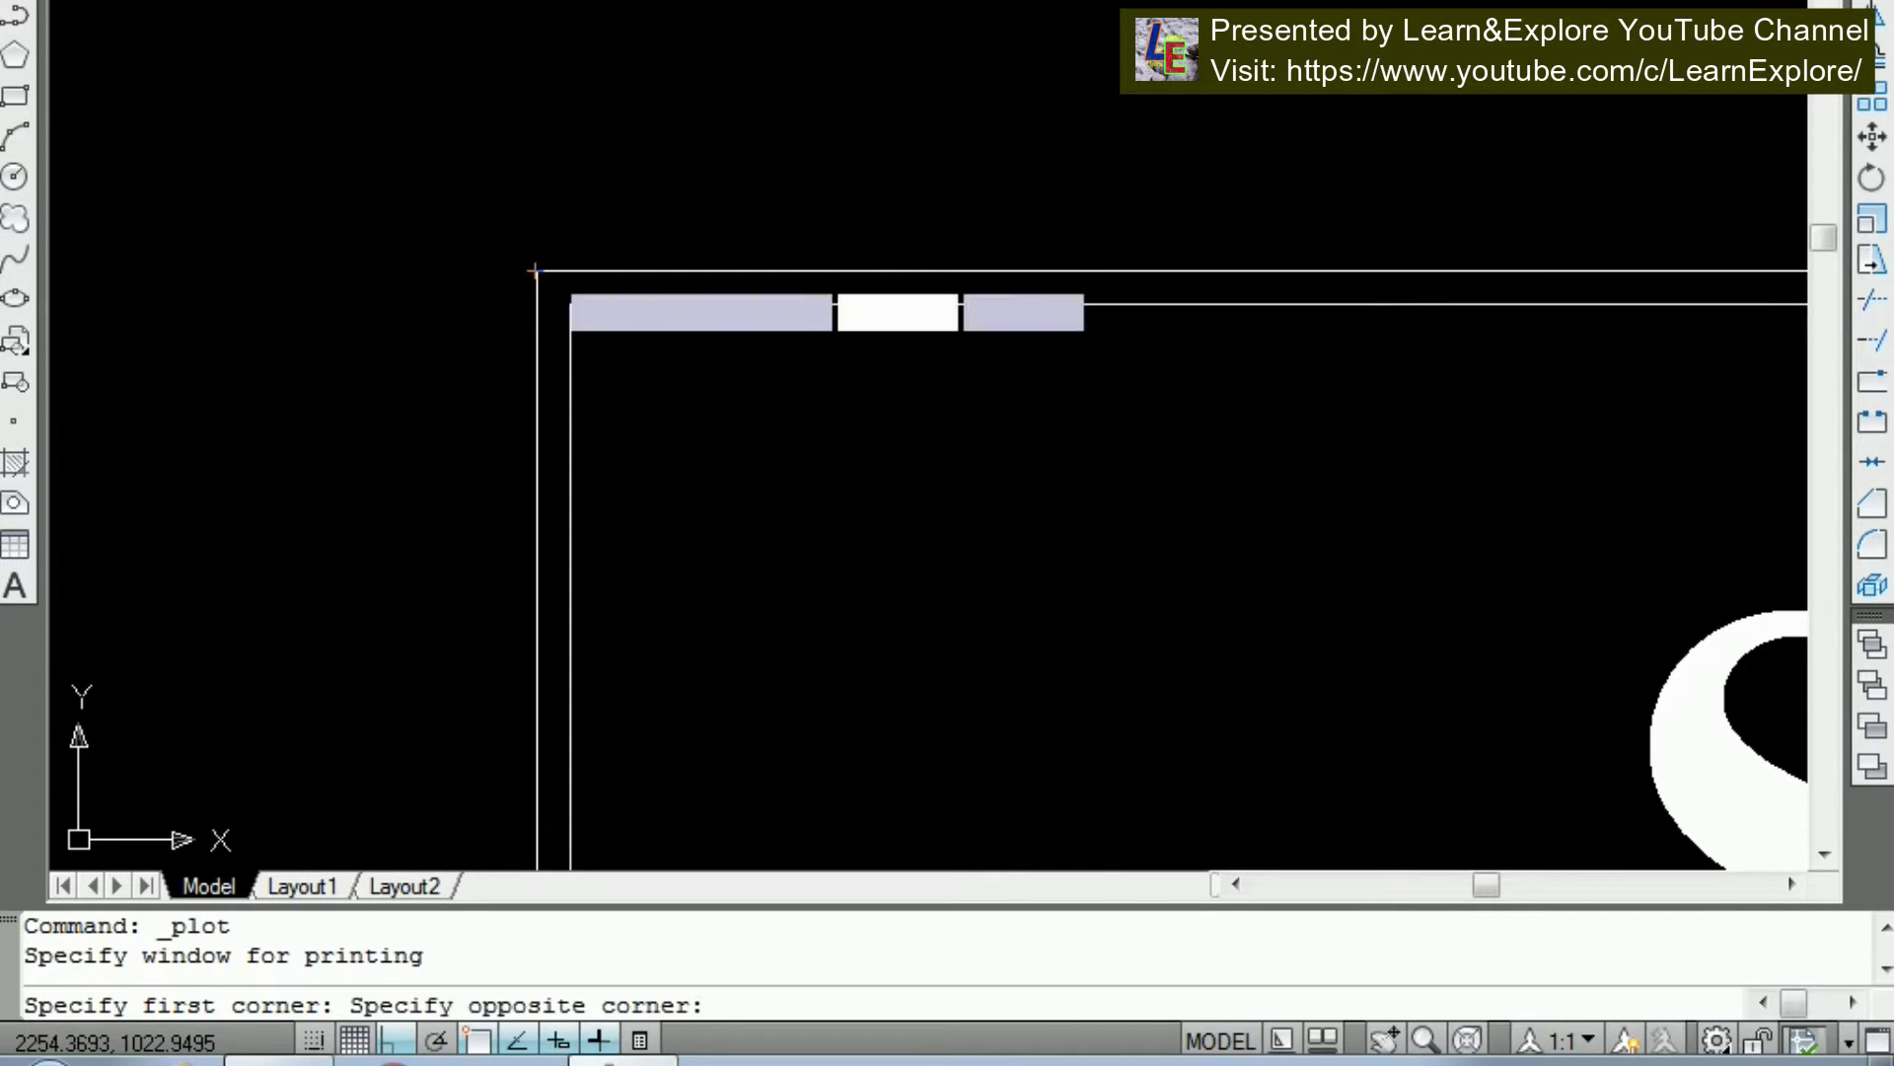
pyautogui.scroll(-2, 223, 52)
pyautogui.scroll(-5, 414, 186)
pyautogui.scroll(2, 424, 69)
pyautogui.scroll(-2, 522, 335)
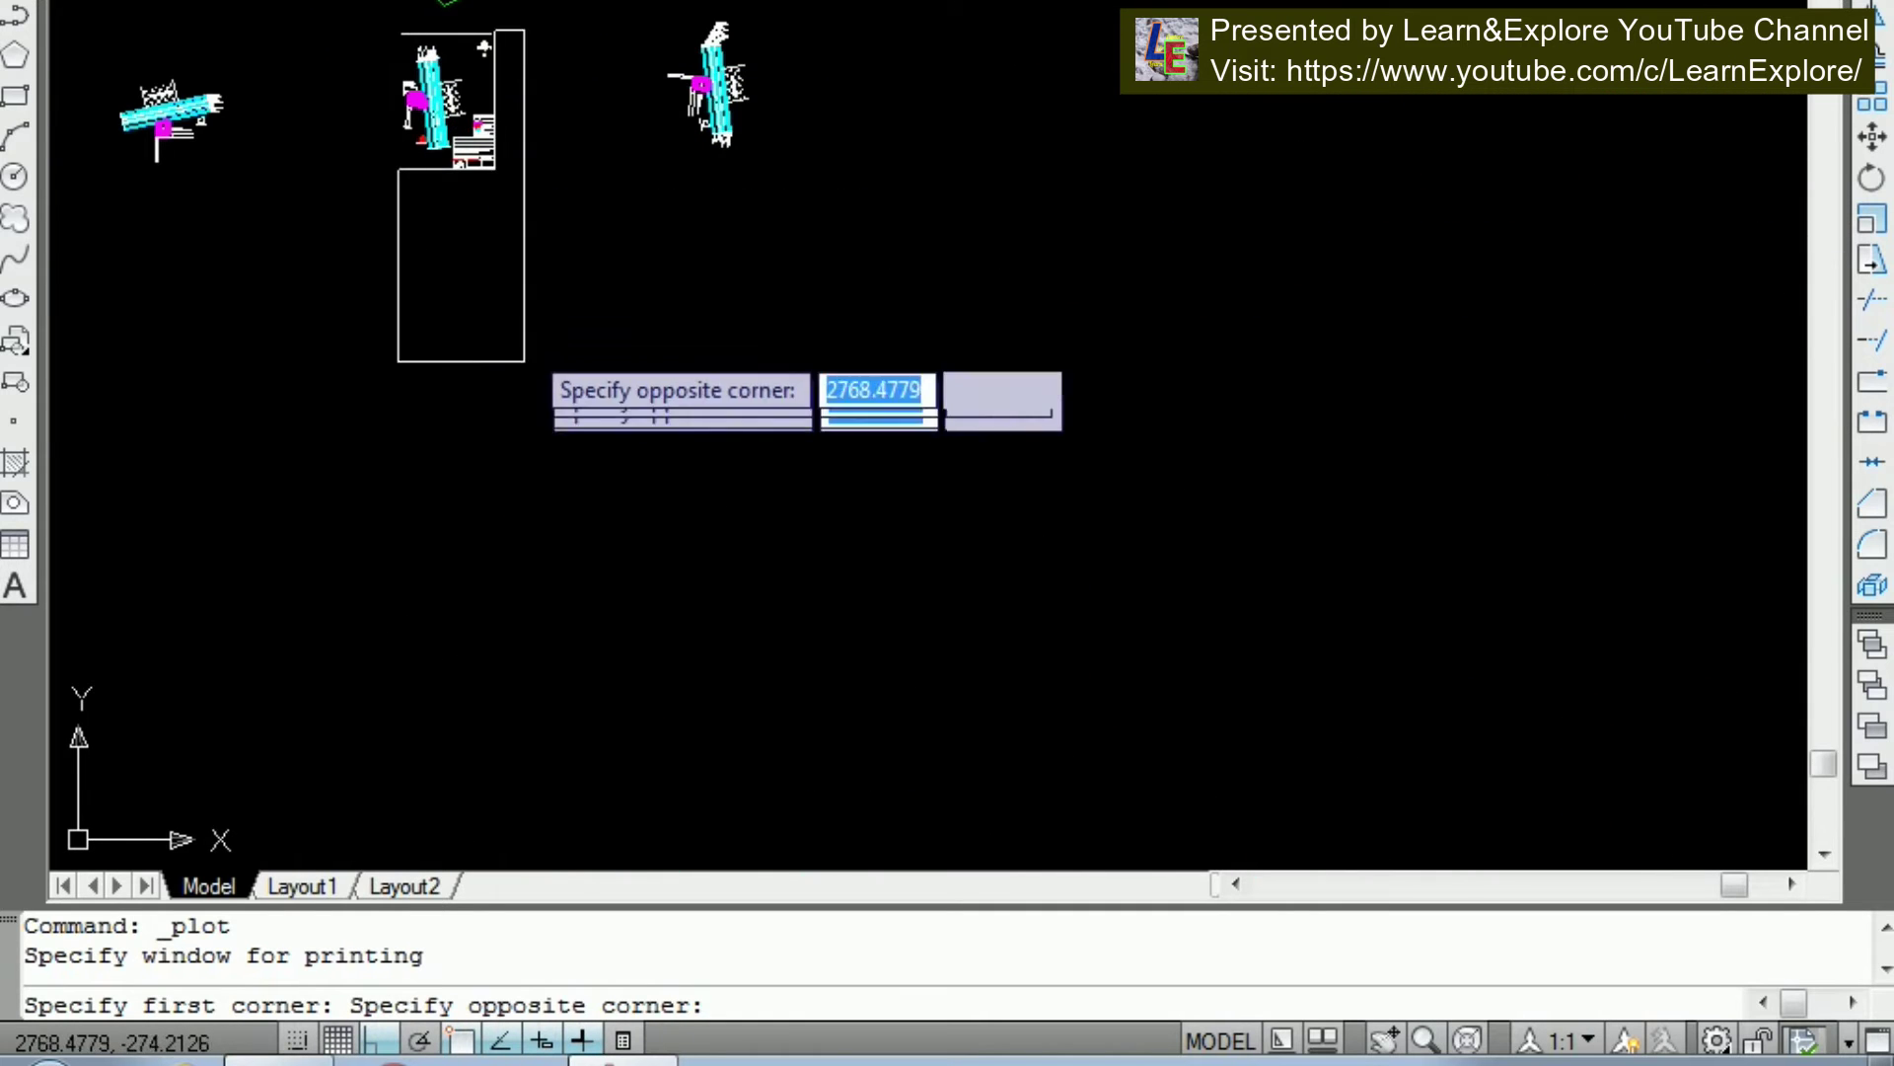
pyautogui.scroll(5, 490, 194)
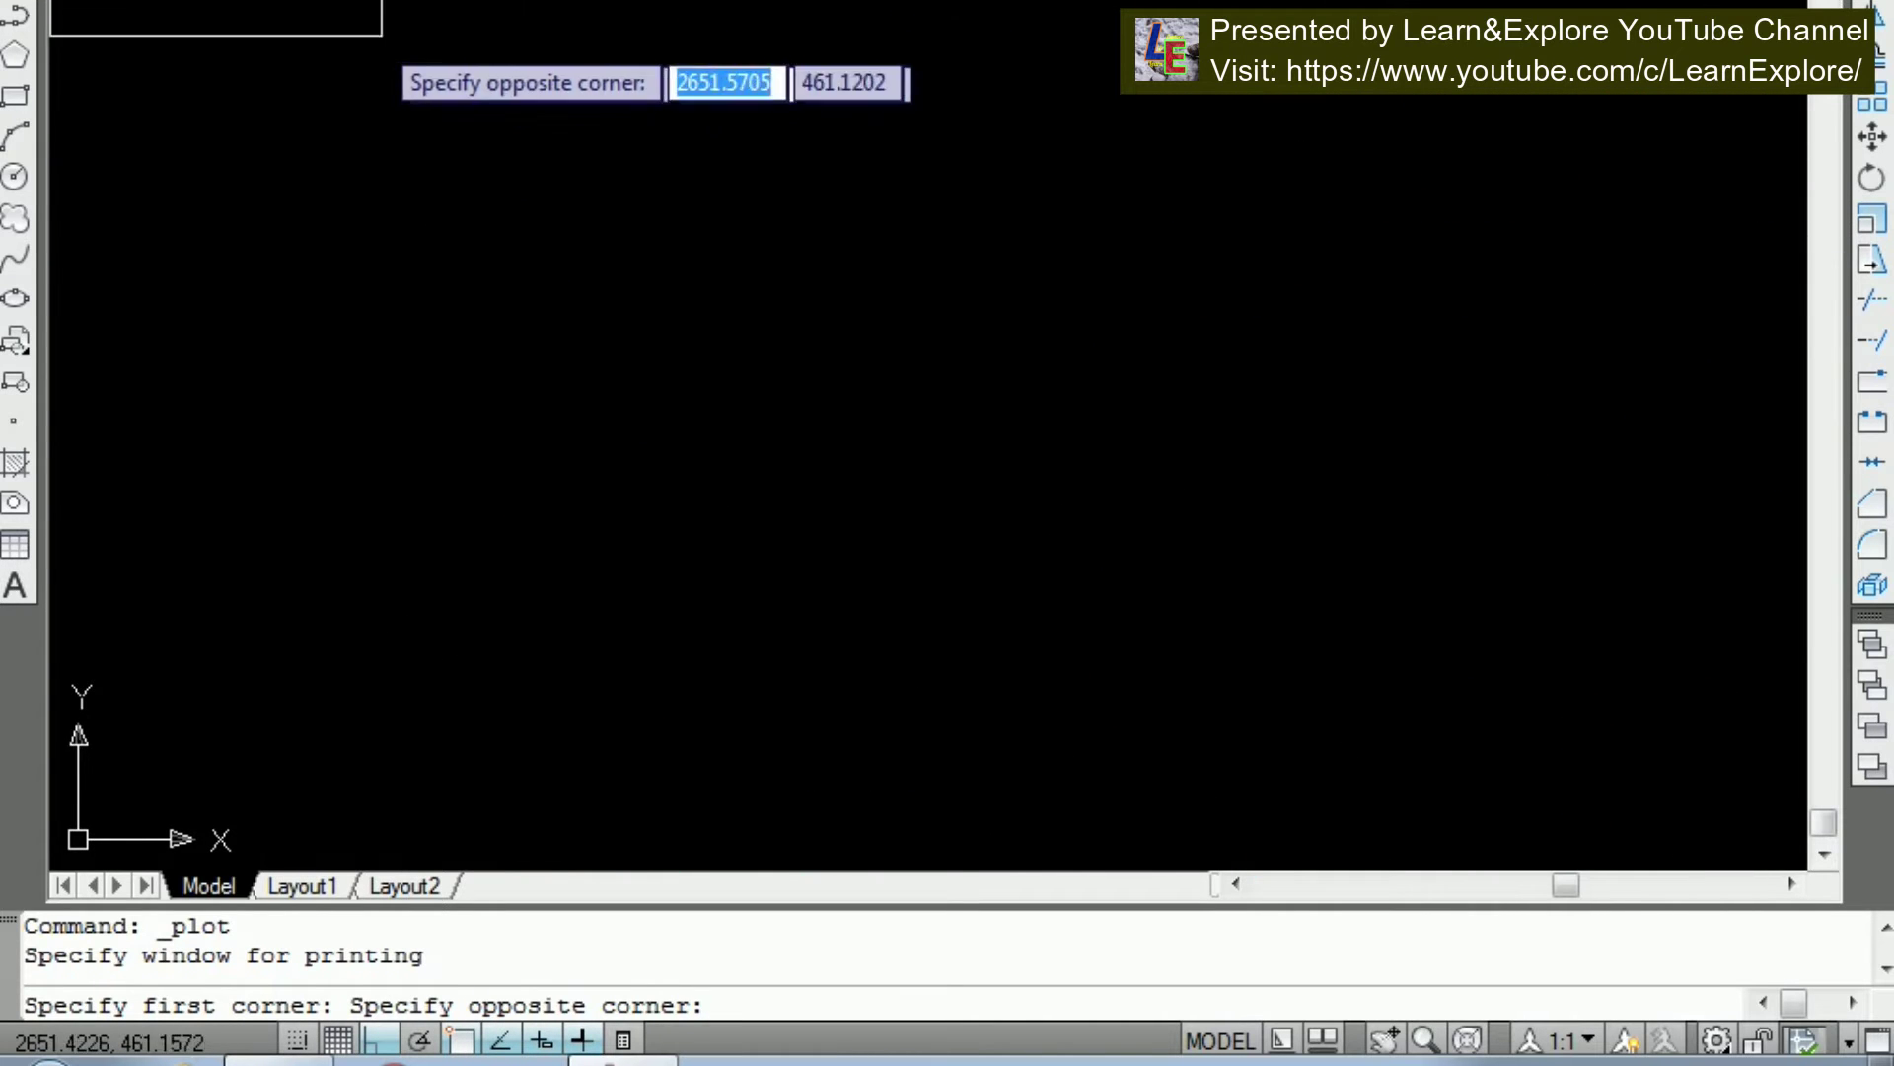
pyautogui.scroll(3, 763, 422)
pyautogui.scroll(2, 690, 375)
pyautogui.scroll(-3, 621, 336)
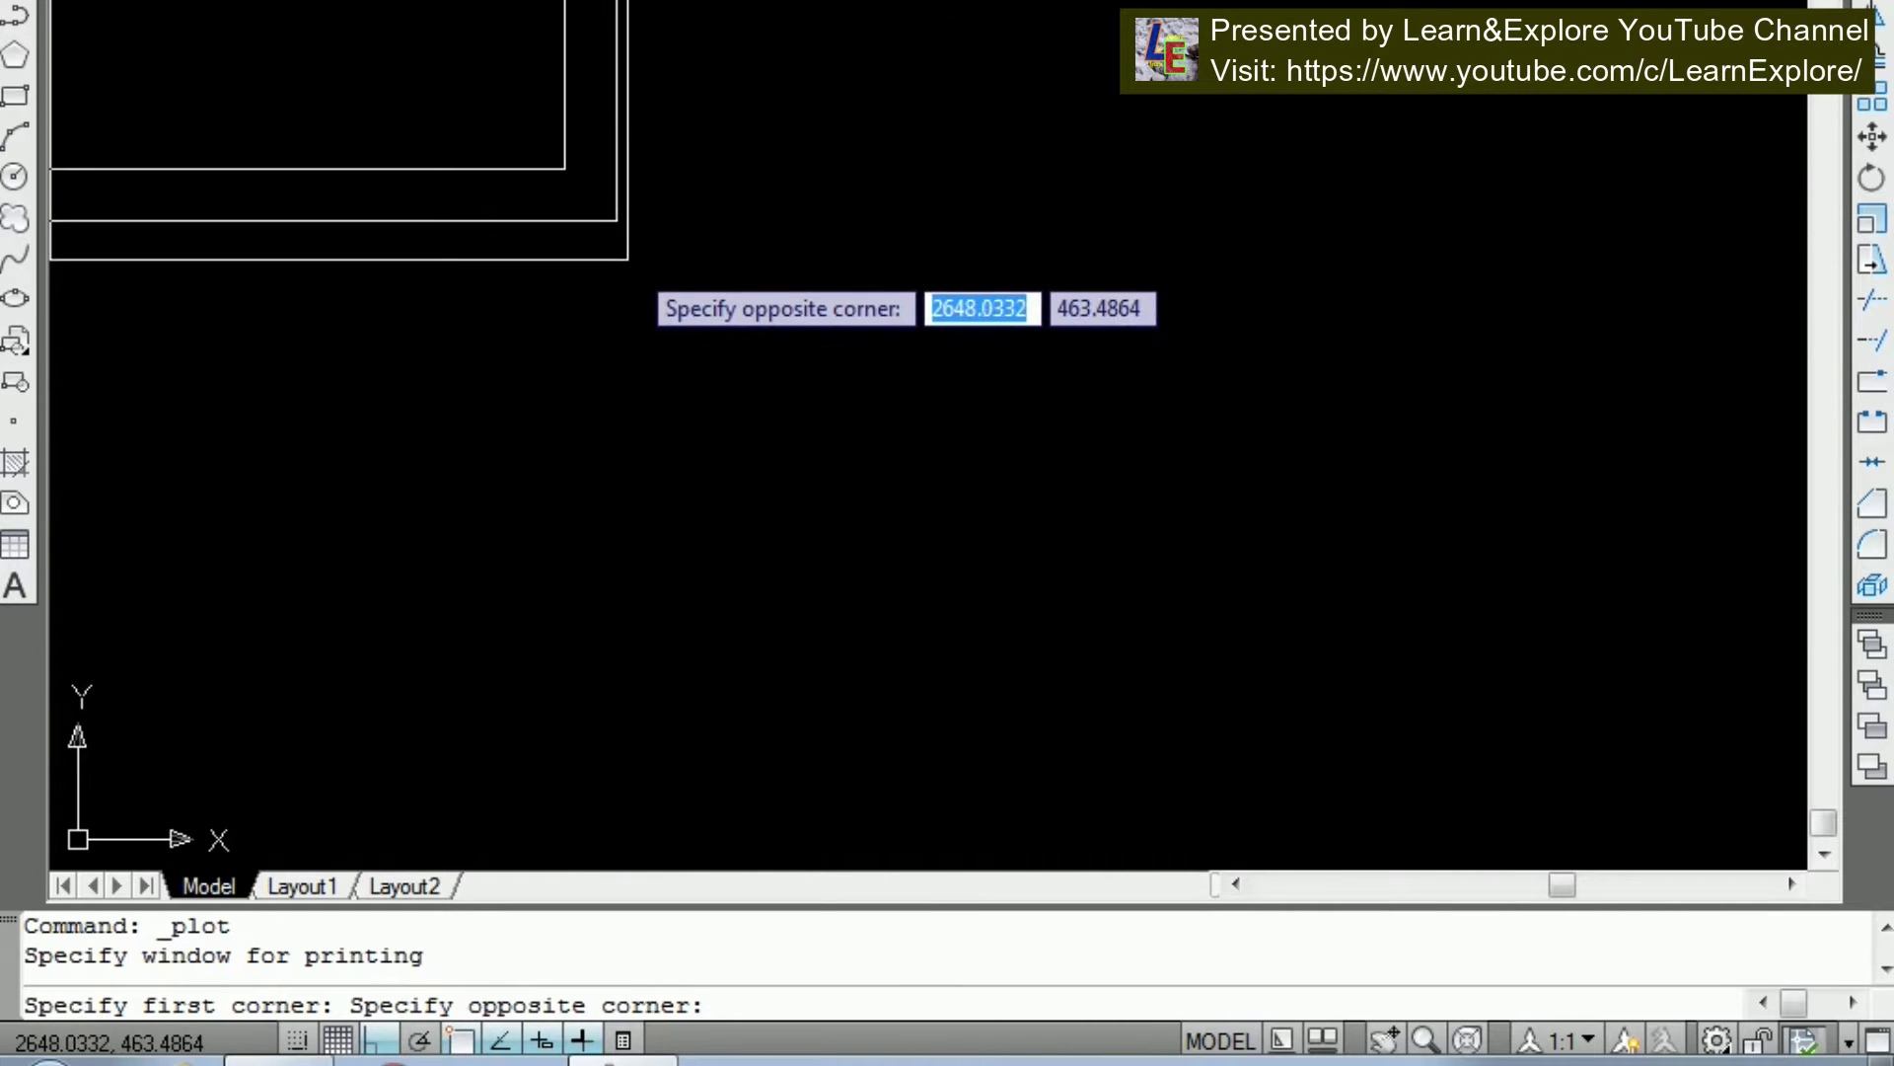
pyautogui.scroll(2, 621, 232)
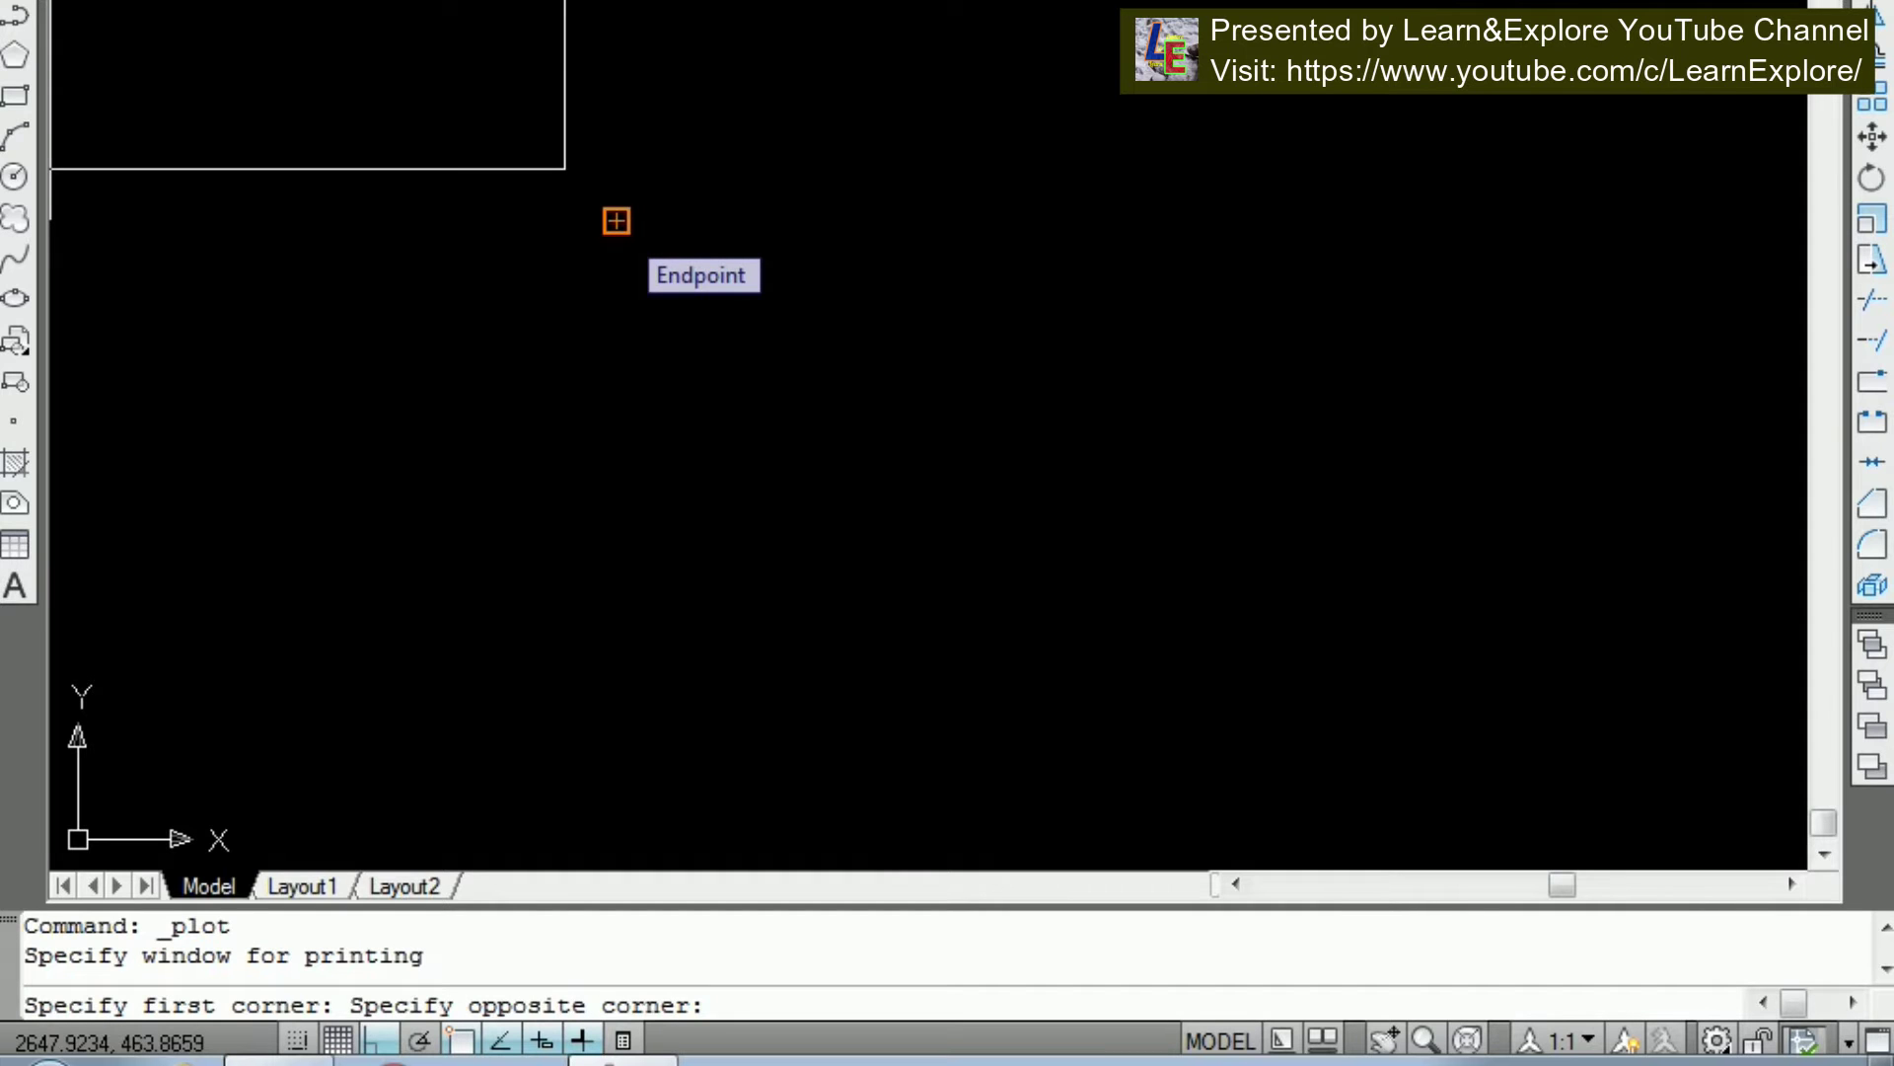
pyautogui.click(617, 221)
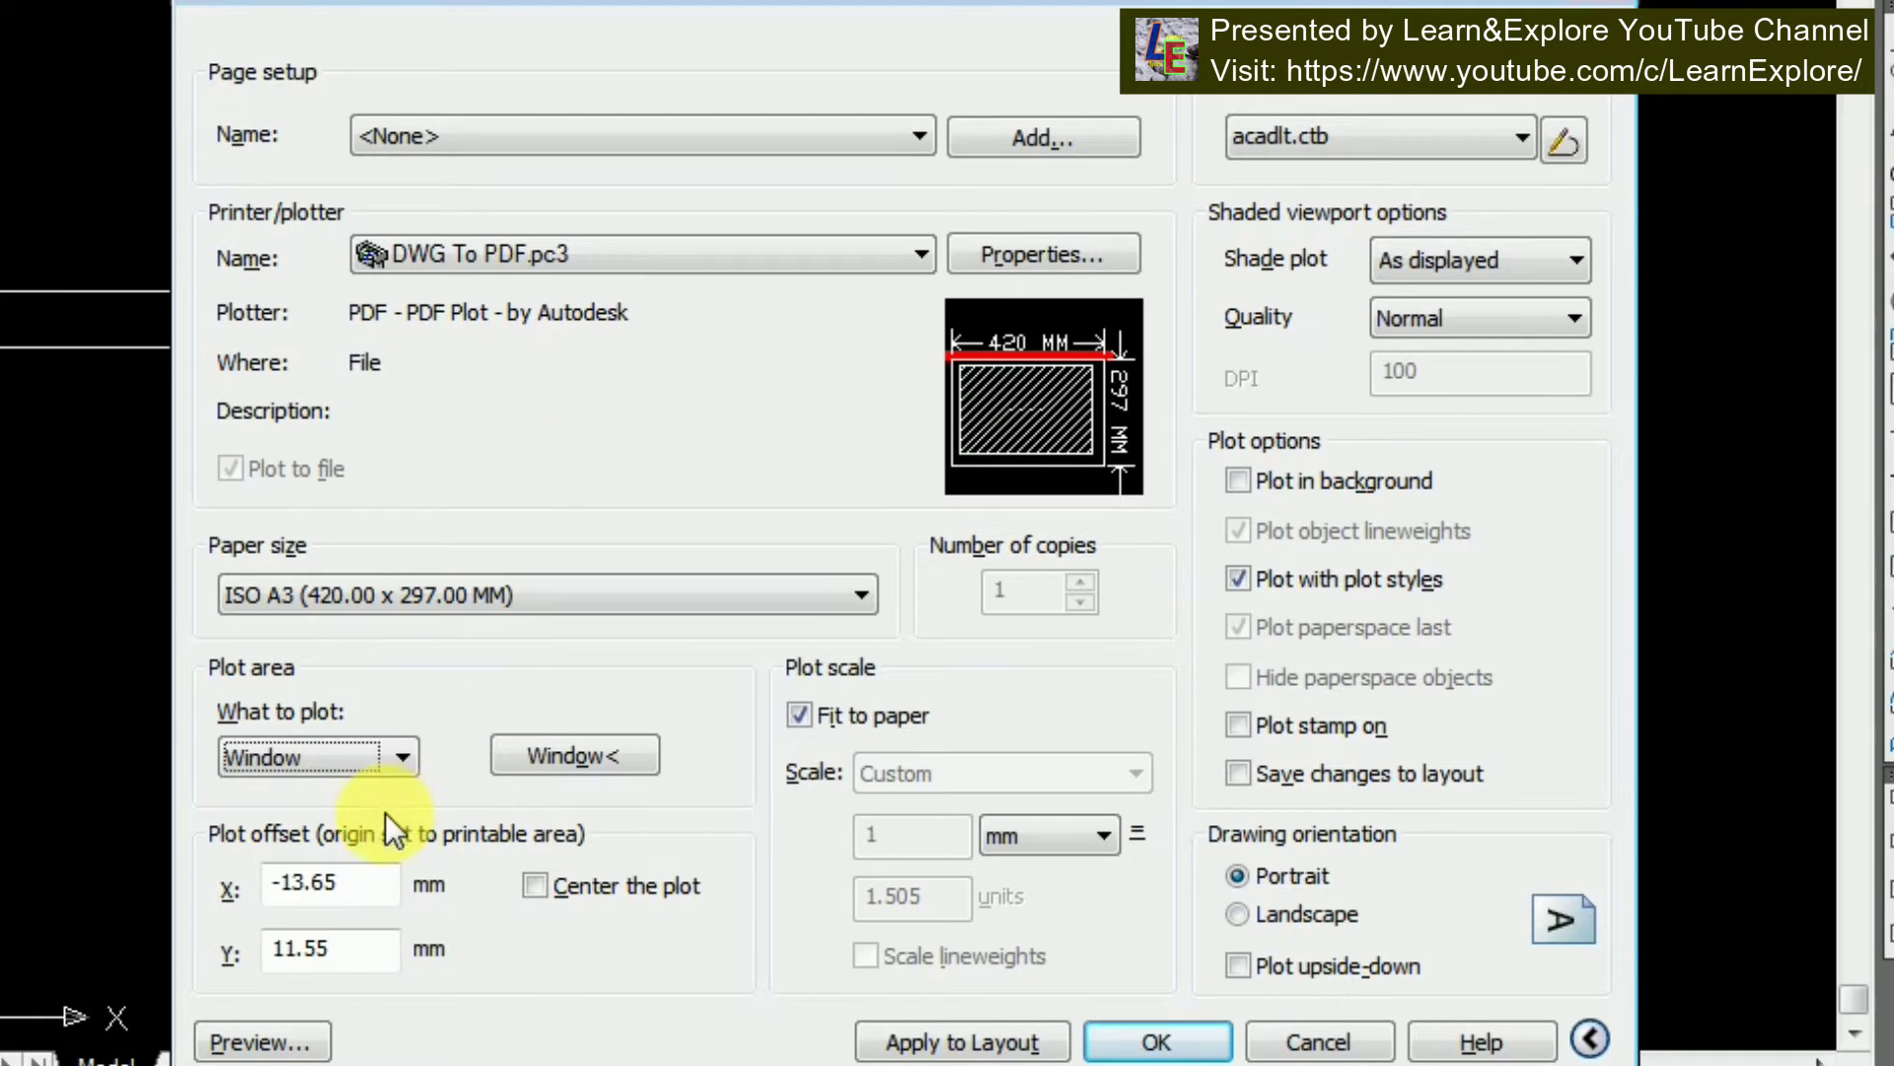
# Preview the plot, centre it on the paper and preview it again
pyautogui.click(276, 1044)
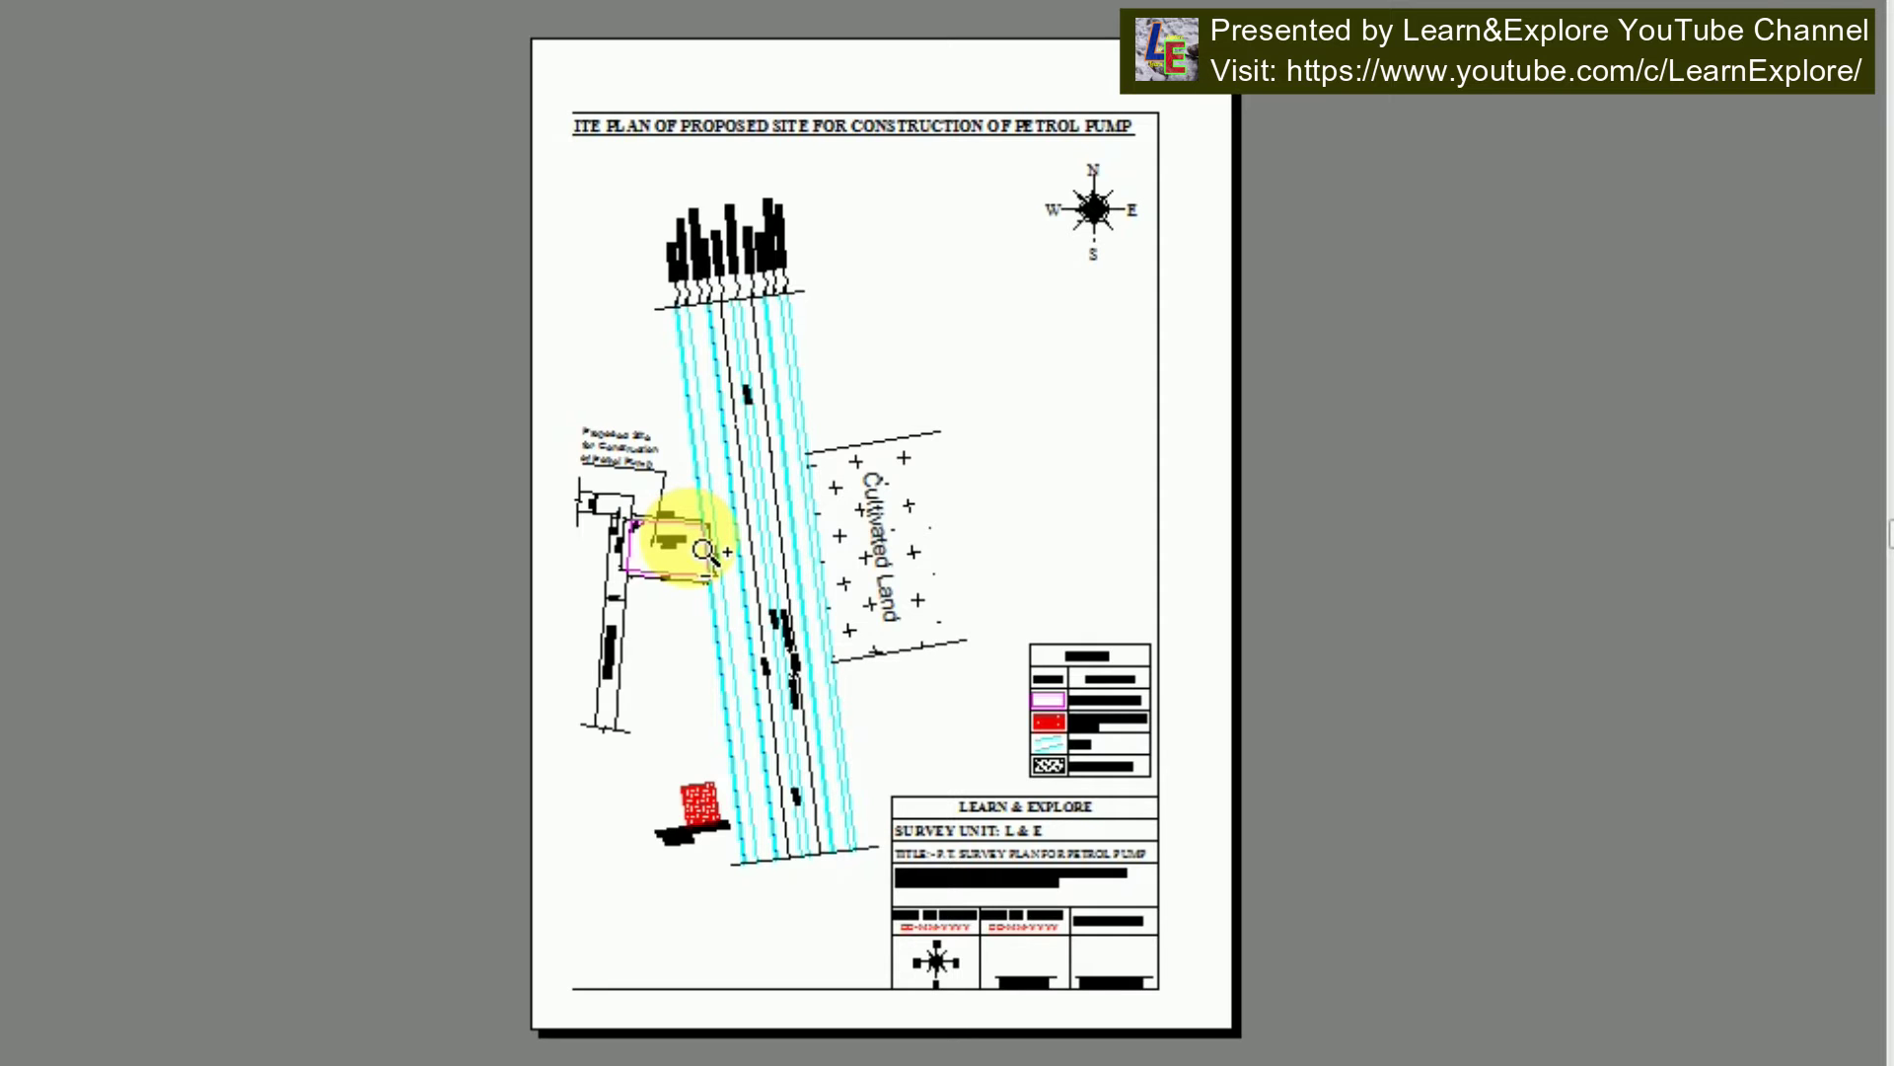
pyautogui.press('Escape')
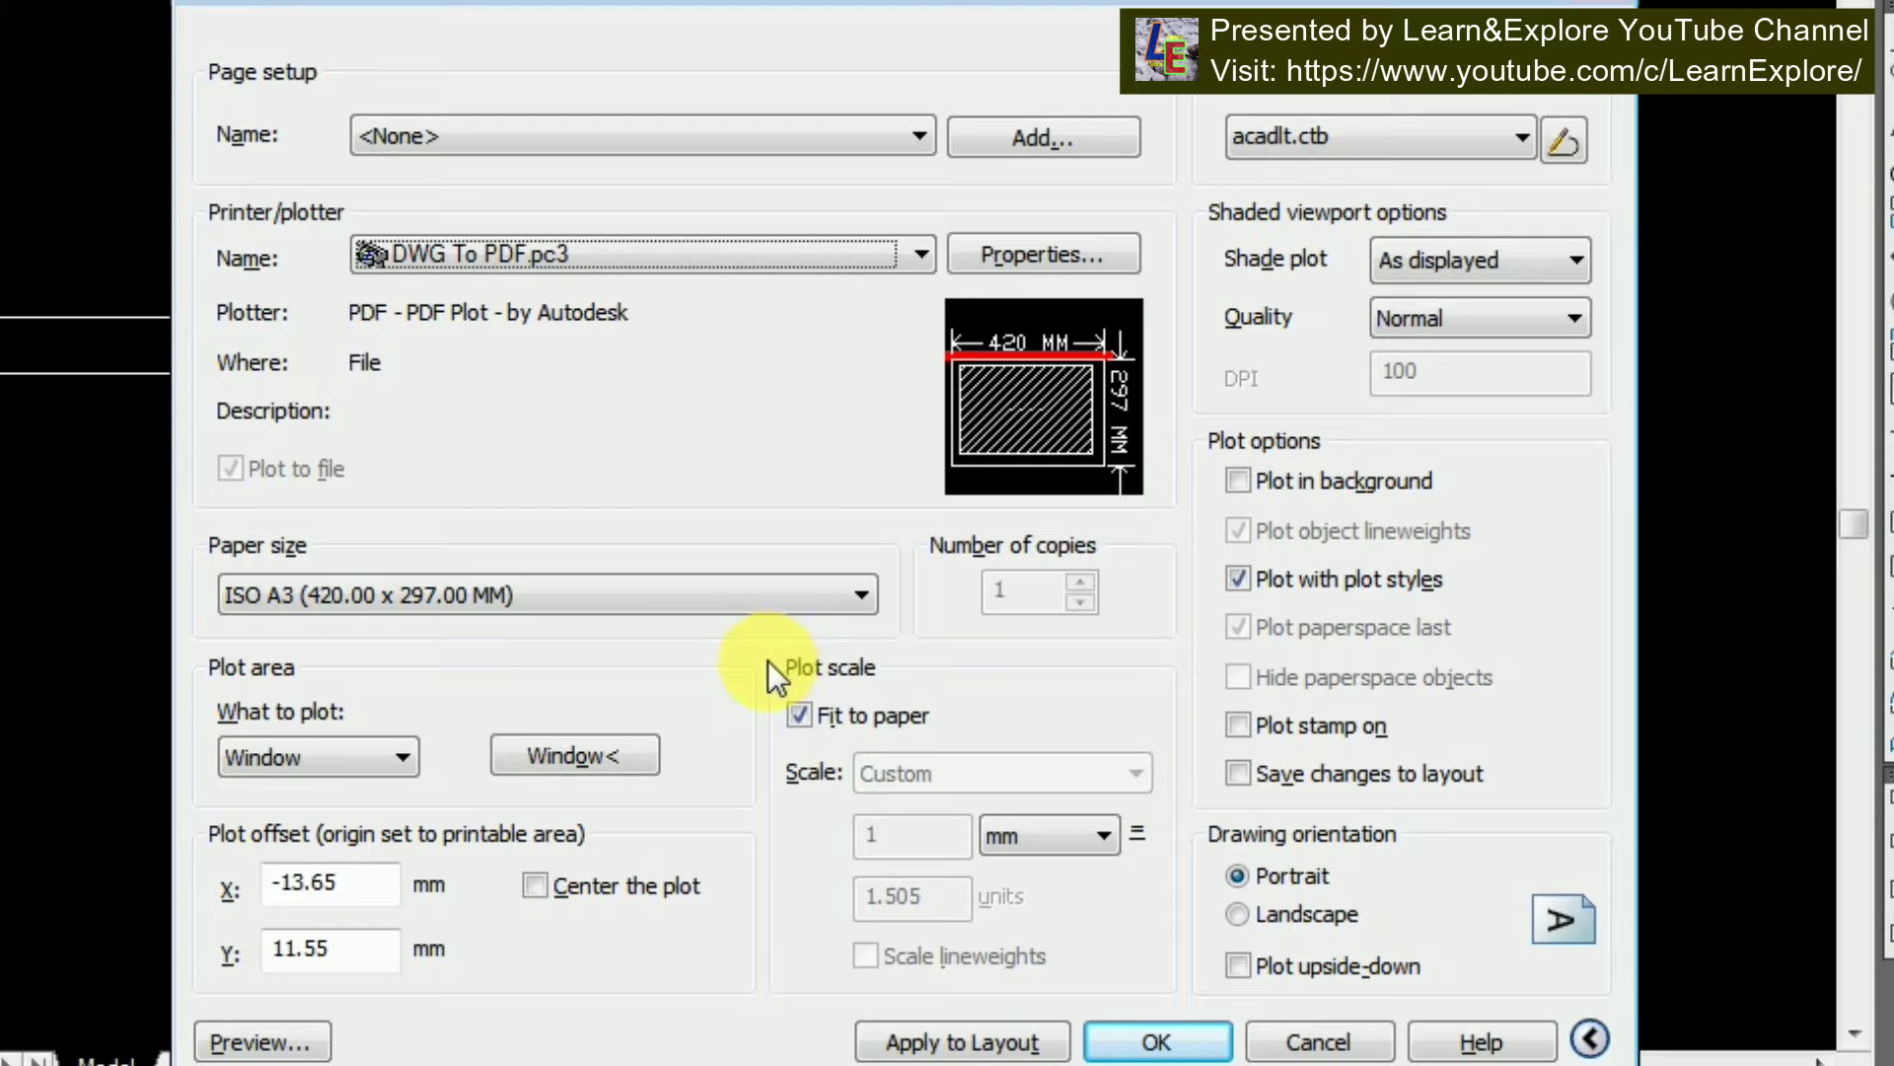
pyautogui.click(537, 889)
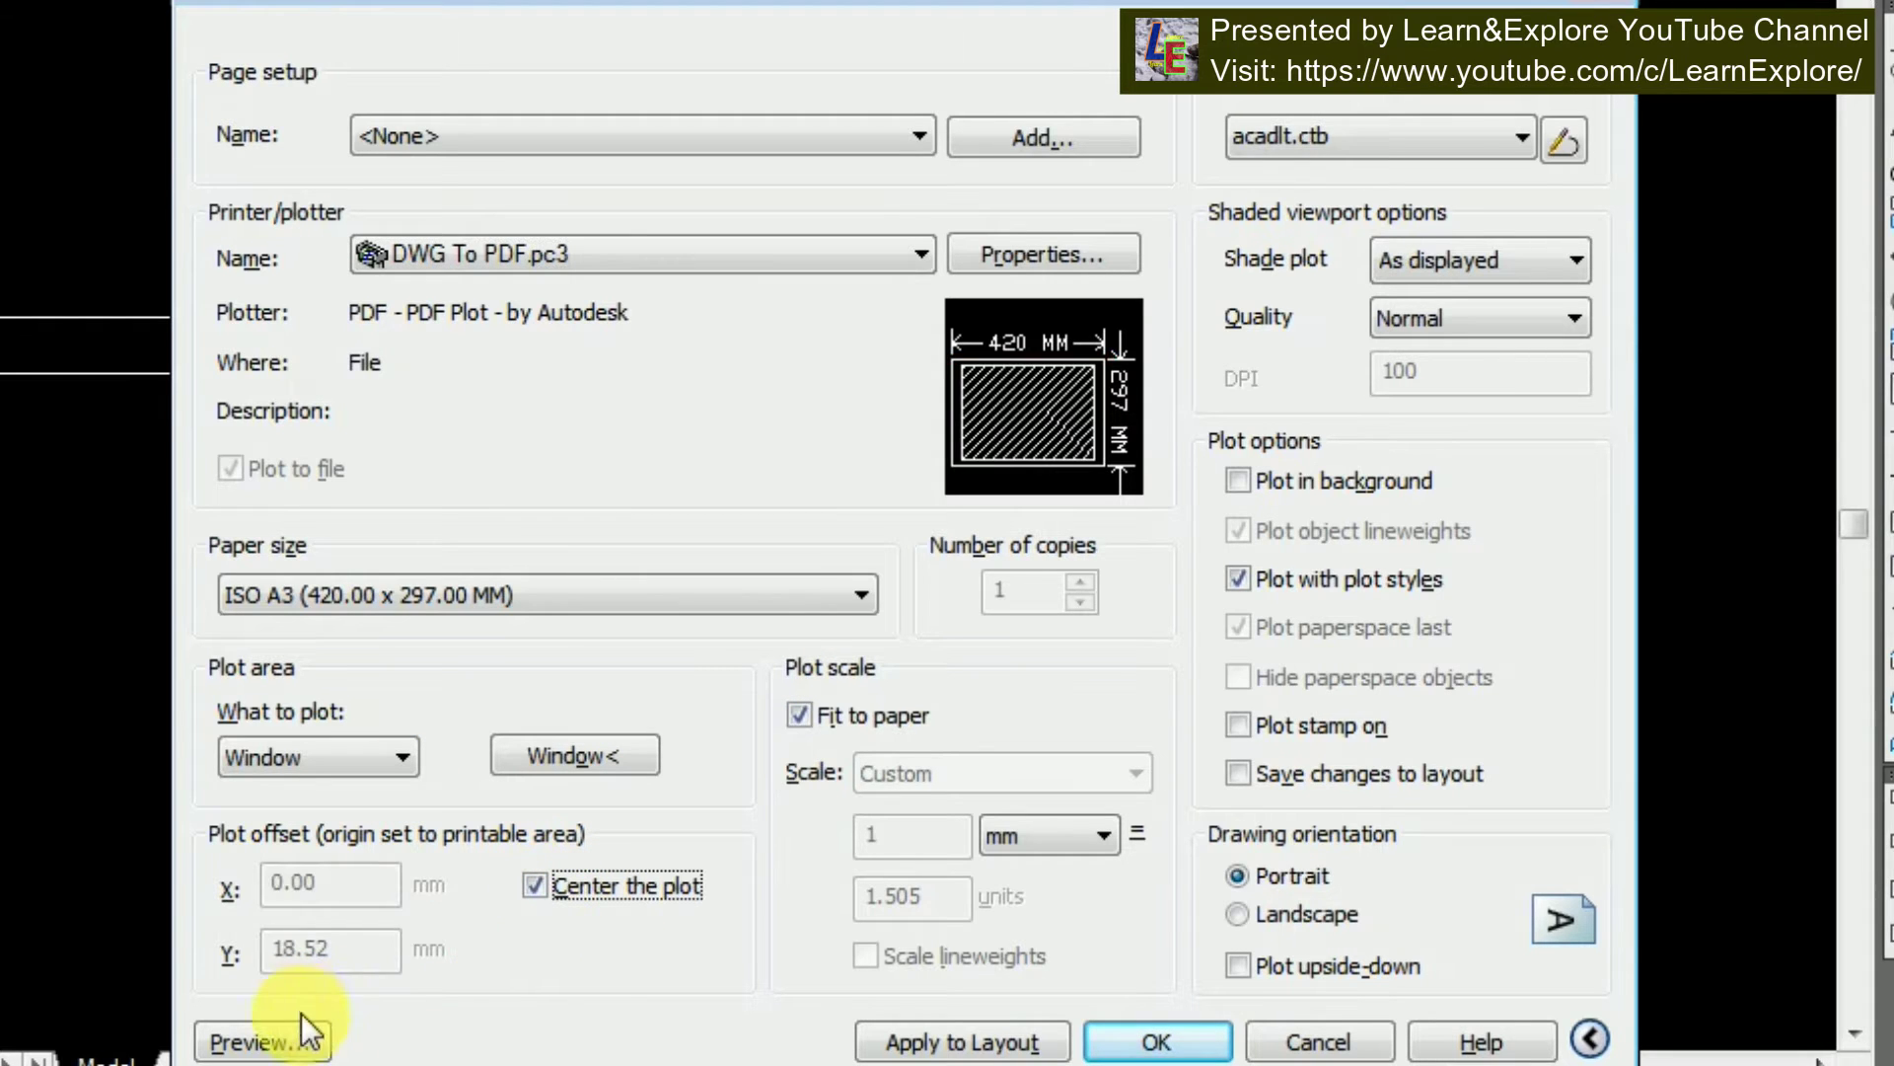
pyautogui.click(249, 1042)
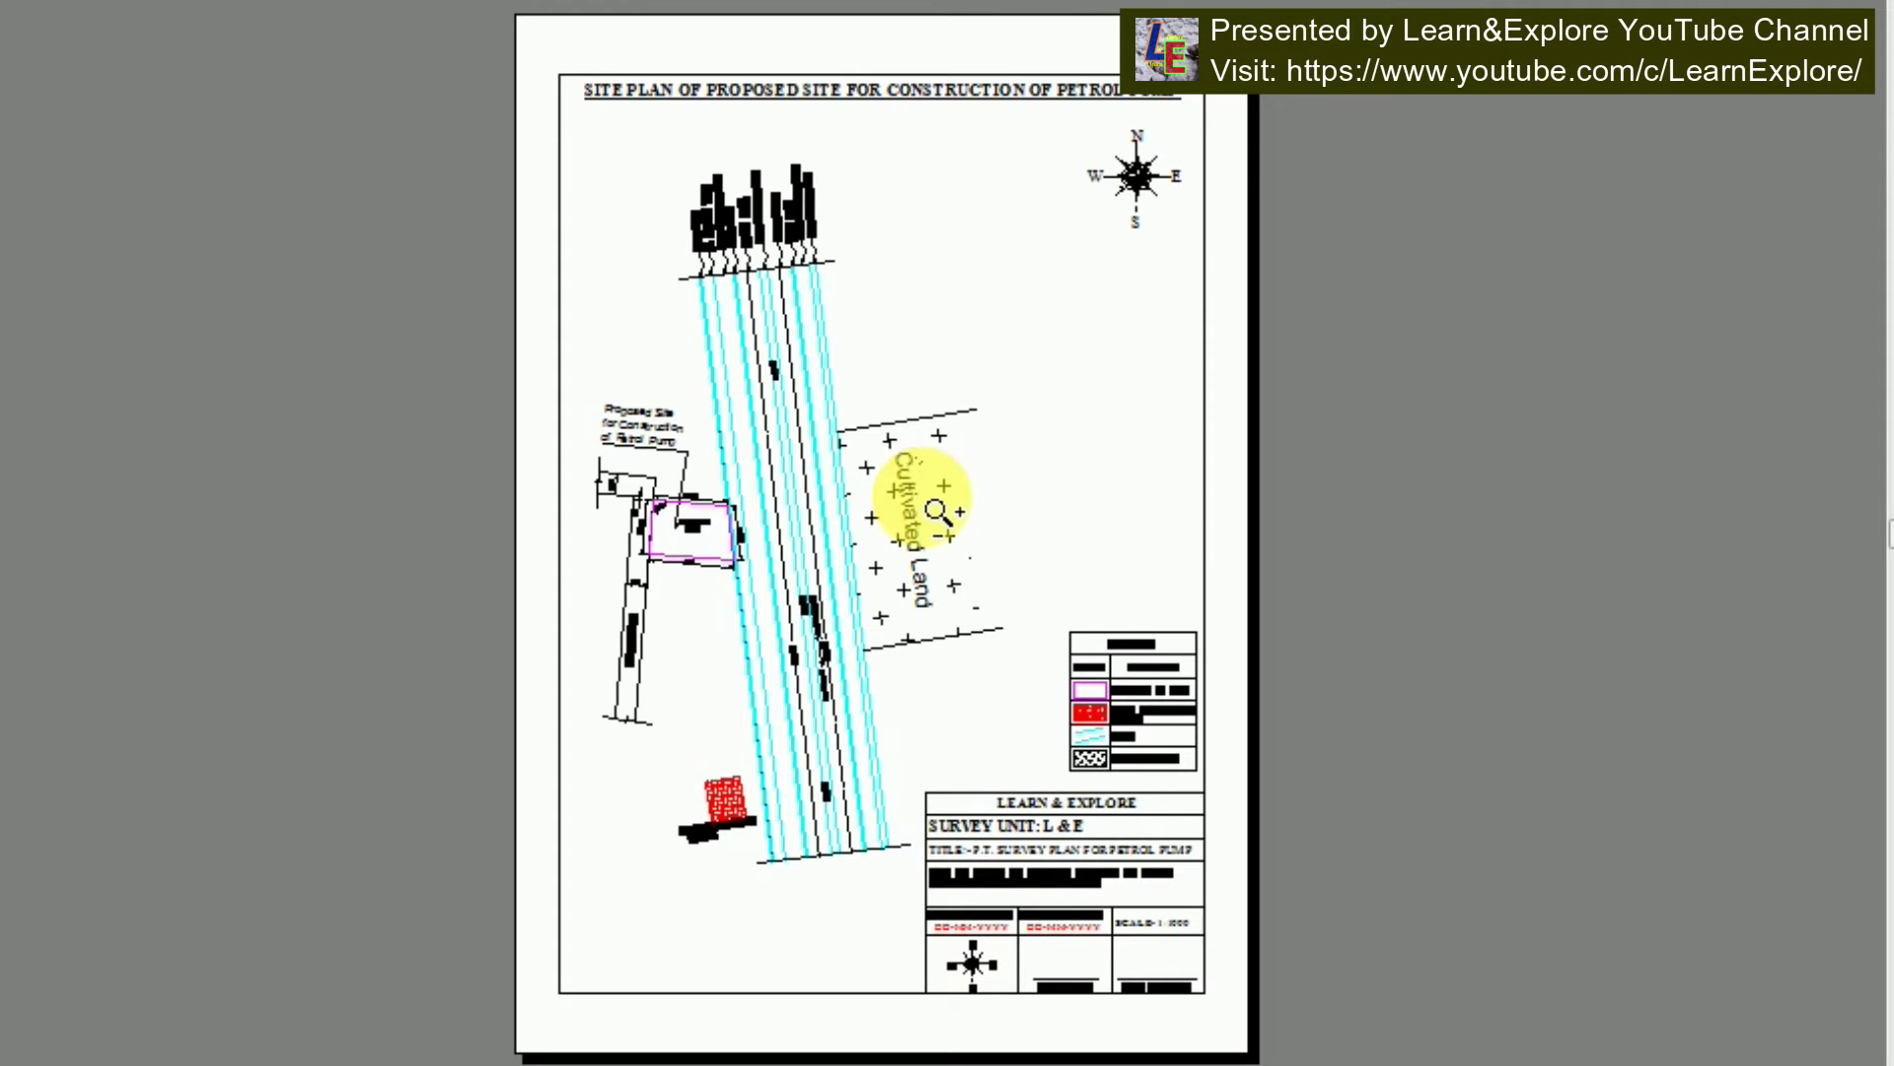
pyautogui.press('Escape')
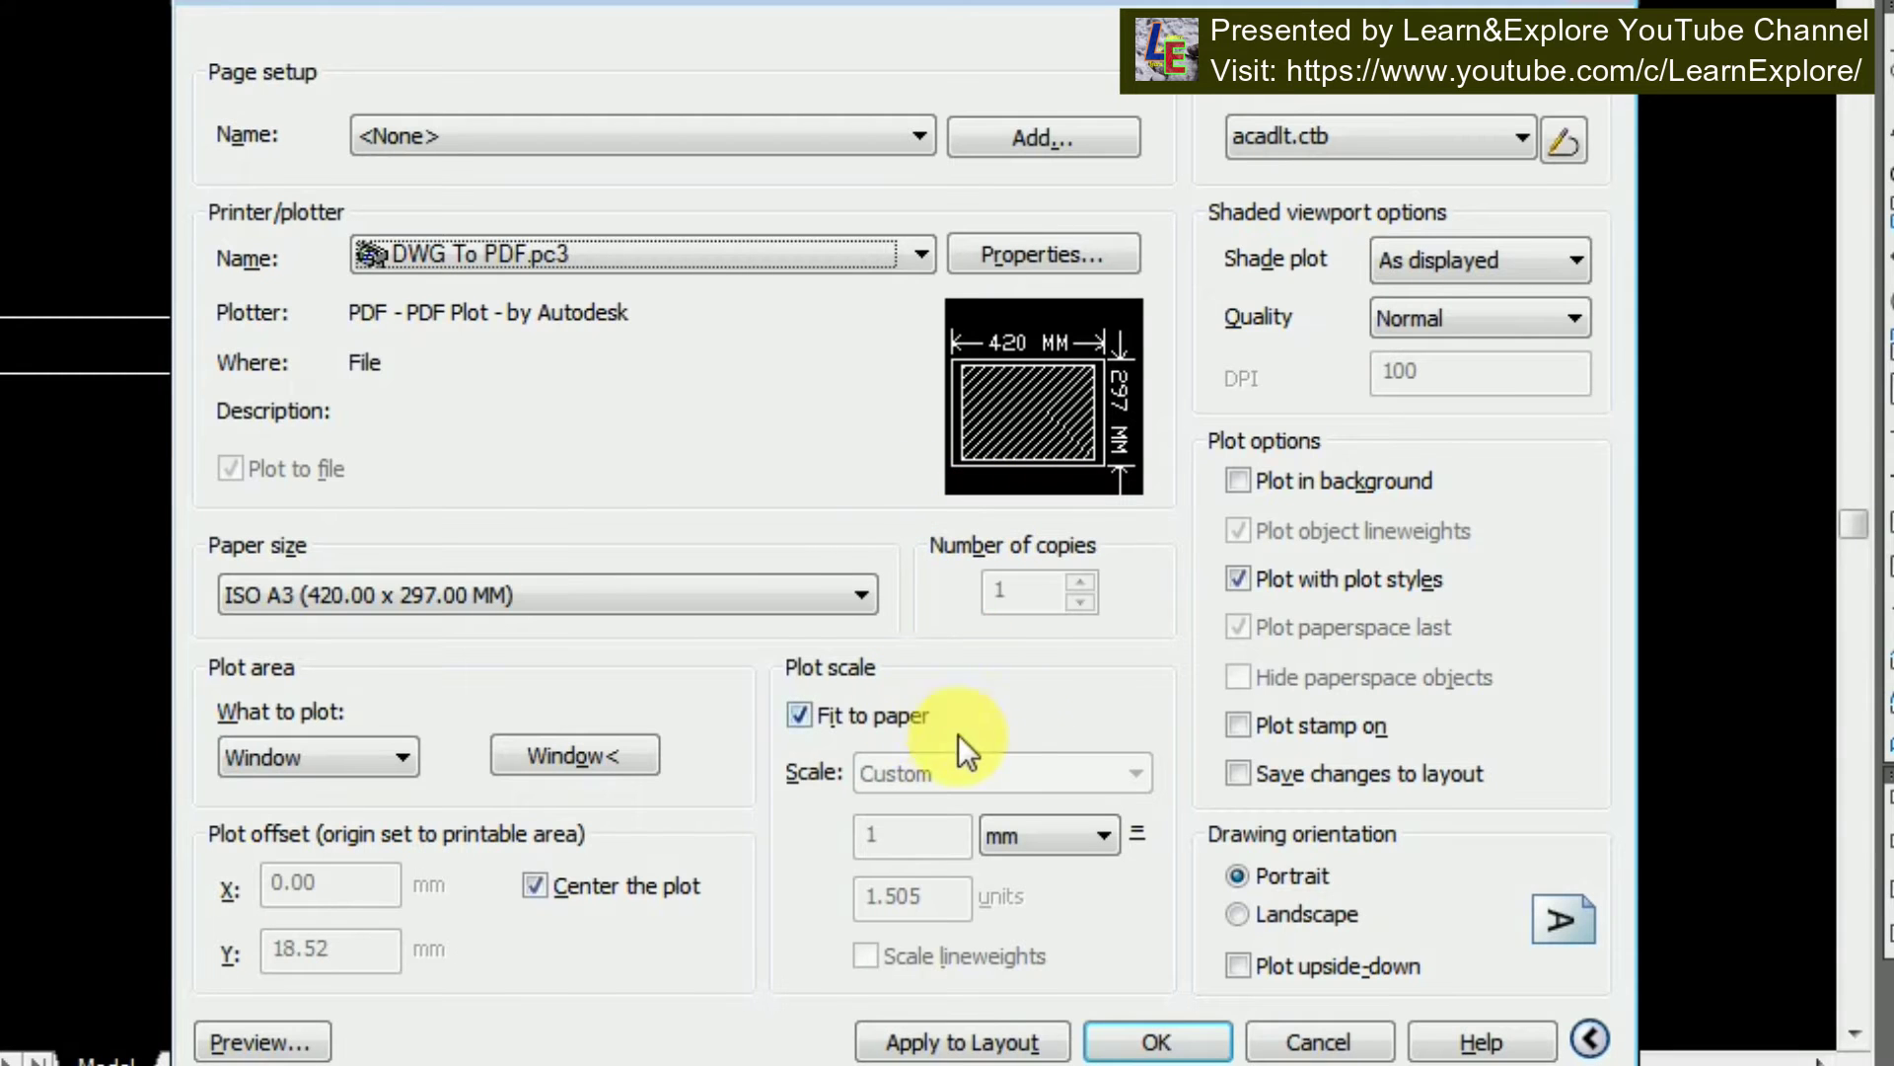
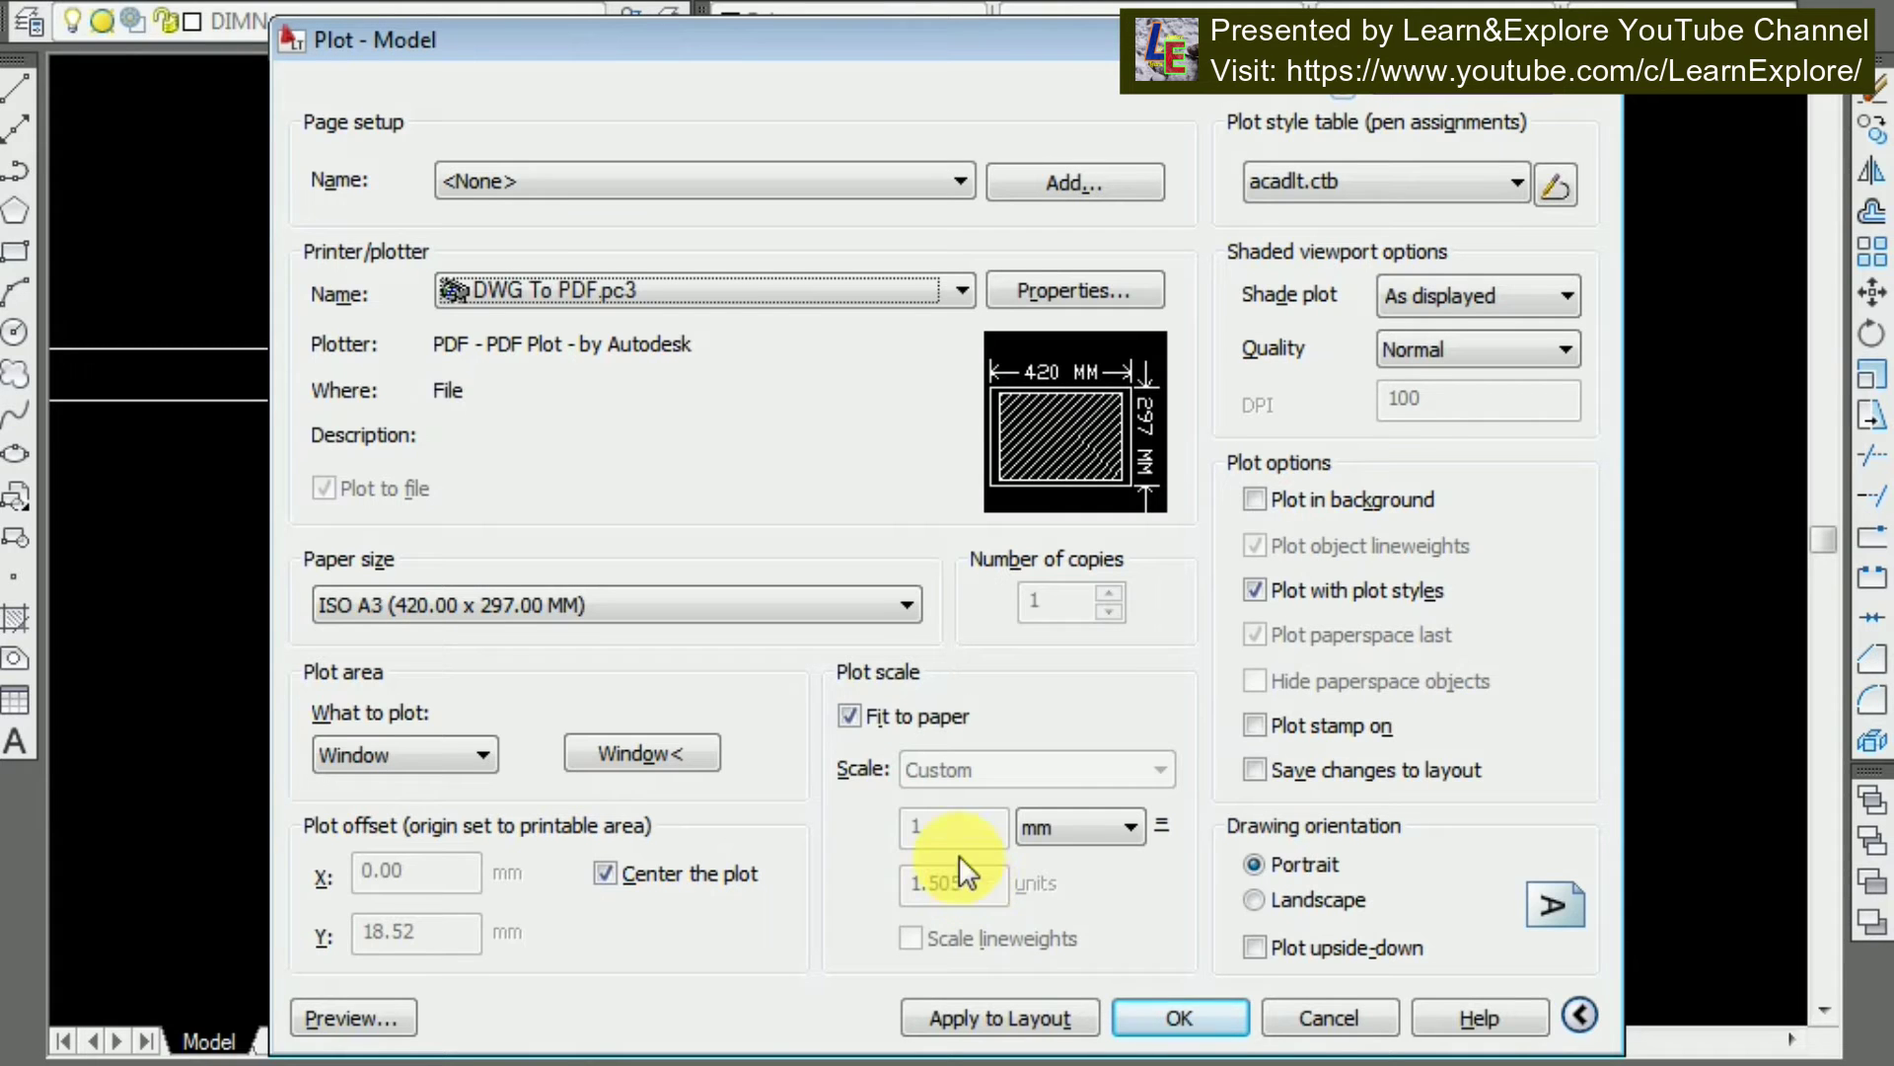
# Turn off fitting the plot to the paper and inspect the title block and legend in the plot preview
pyautogui.click(851, 716)
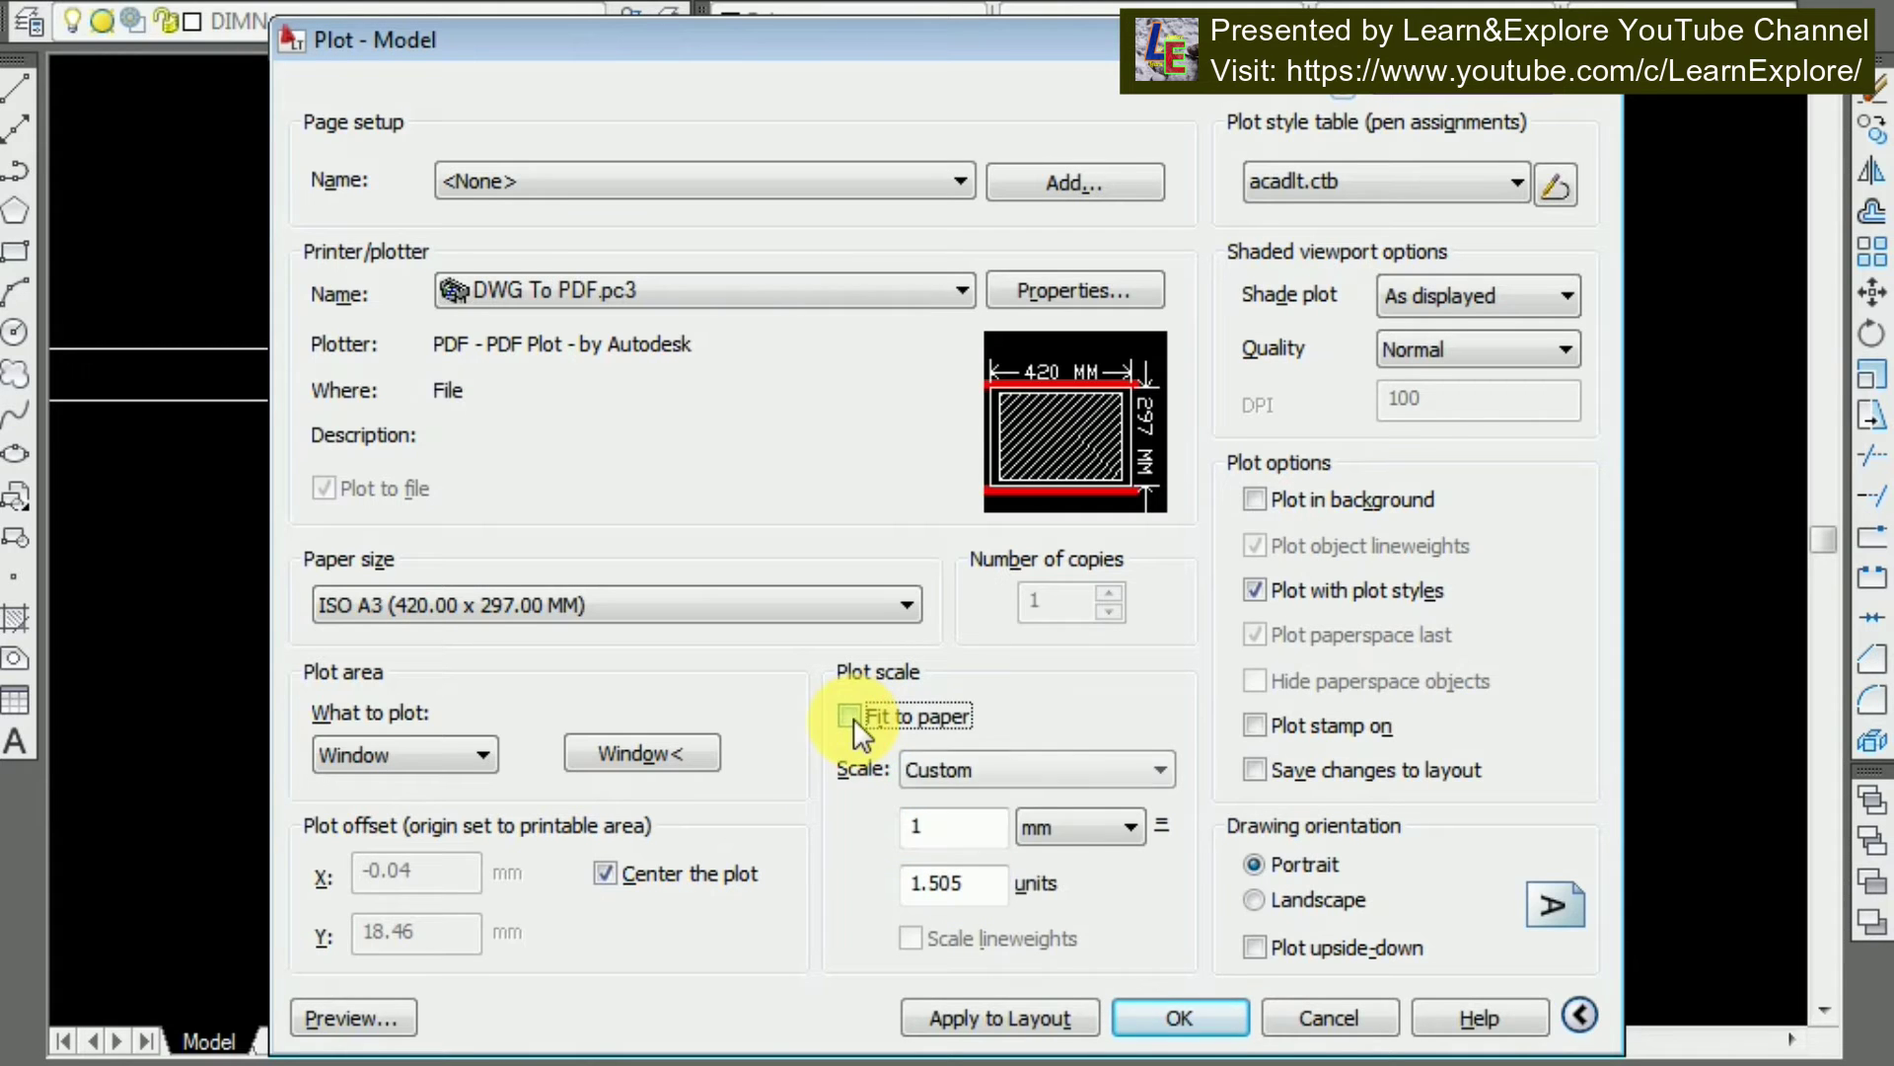
pyautogui.click(335, 1016)
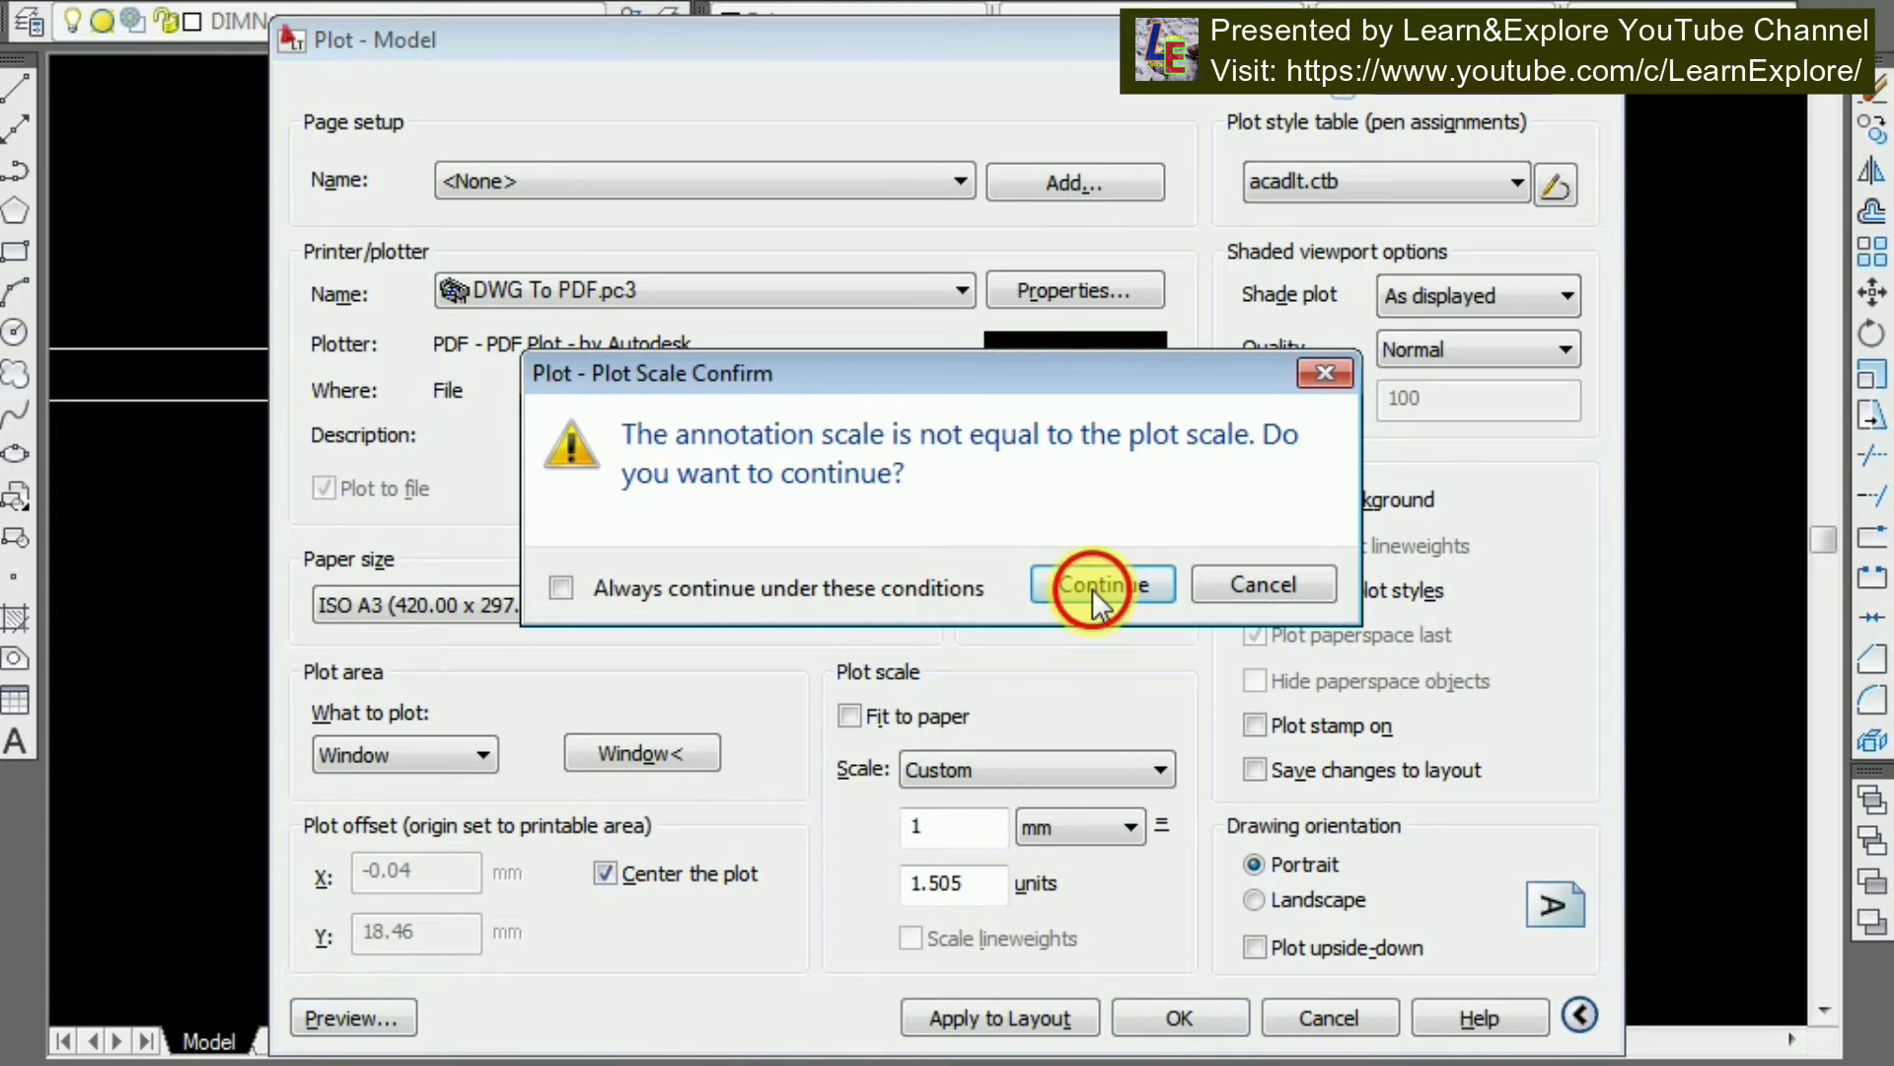
pyautogui.click(1093, 586)
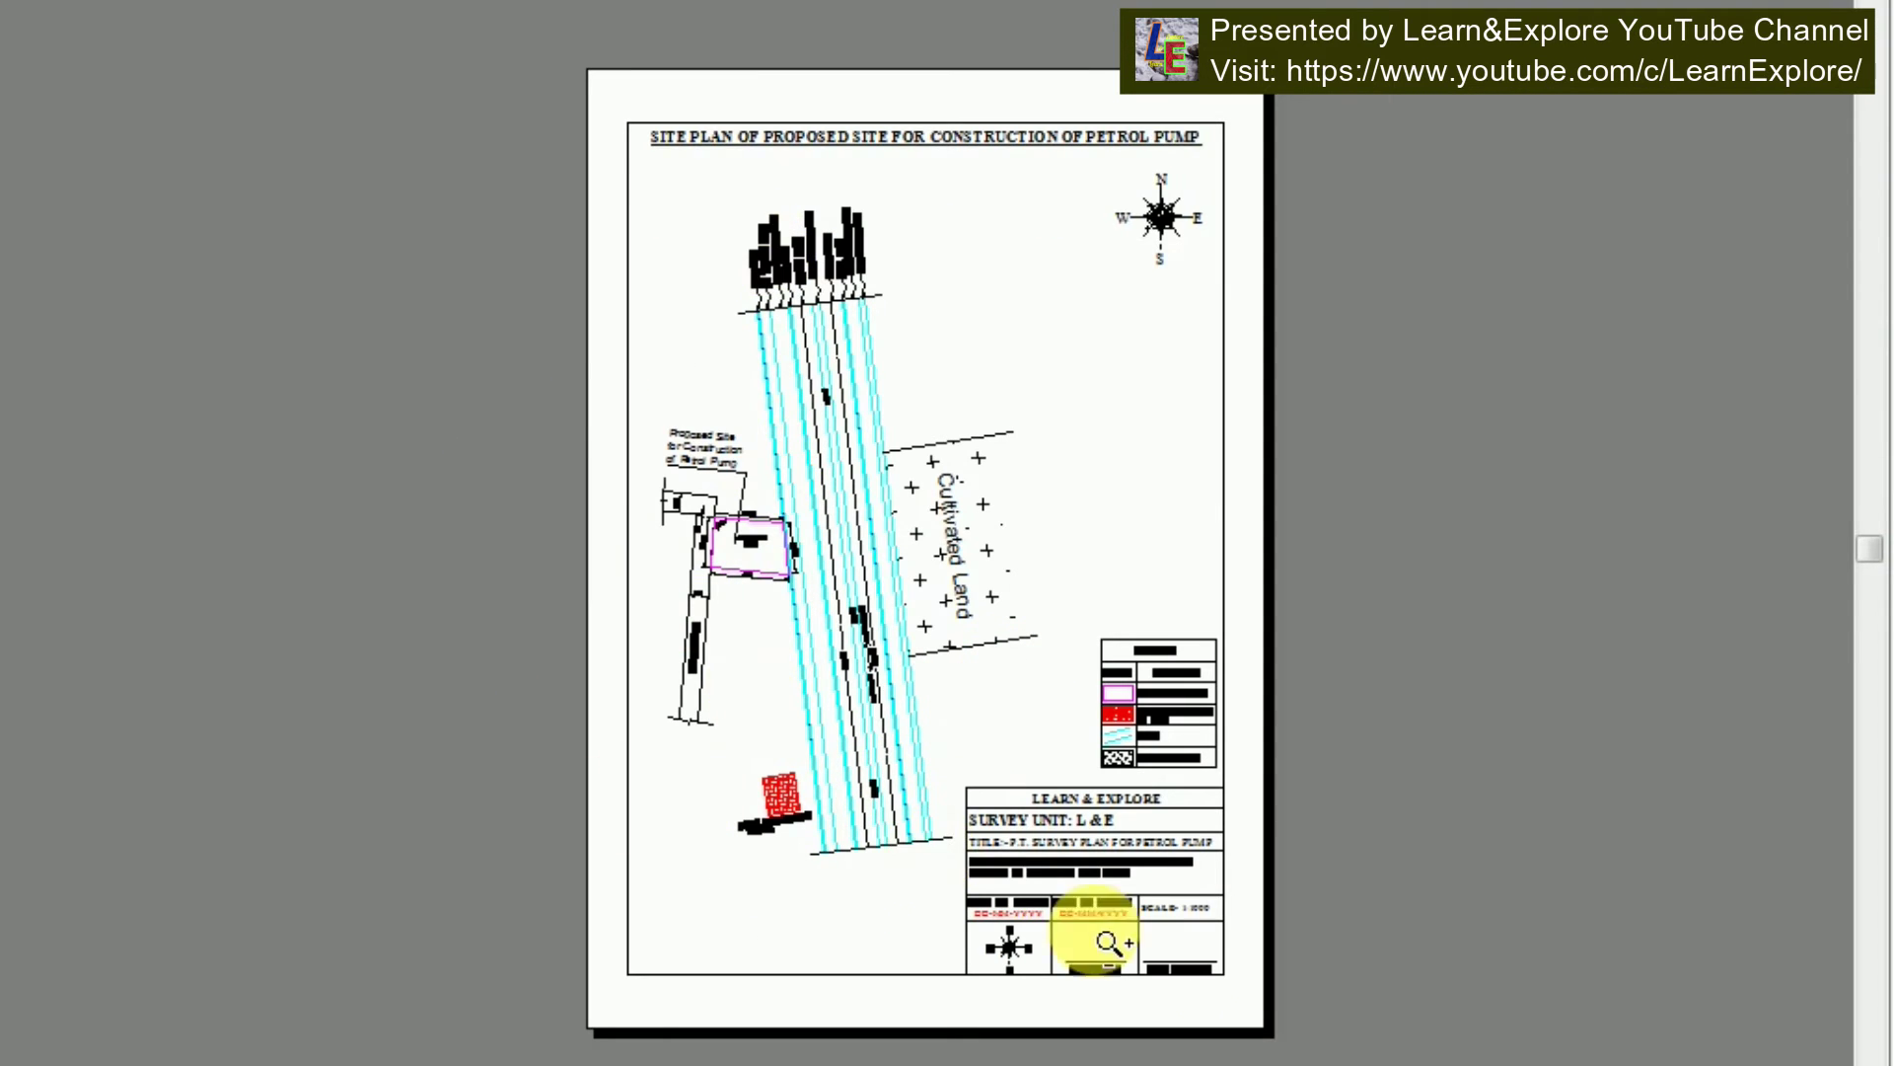
pyautogui.scroll(4, 1107, 942)
pyautogui.scroll(-5, 507, 478)
pyautogui.scroll(2, 241, 93)
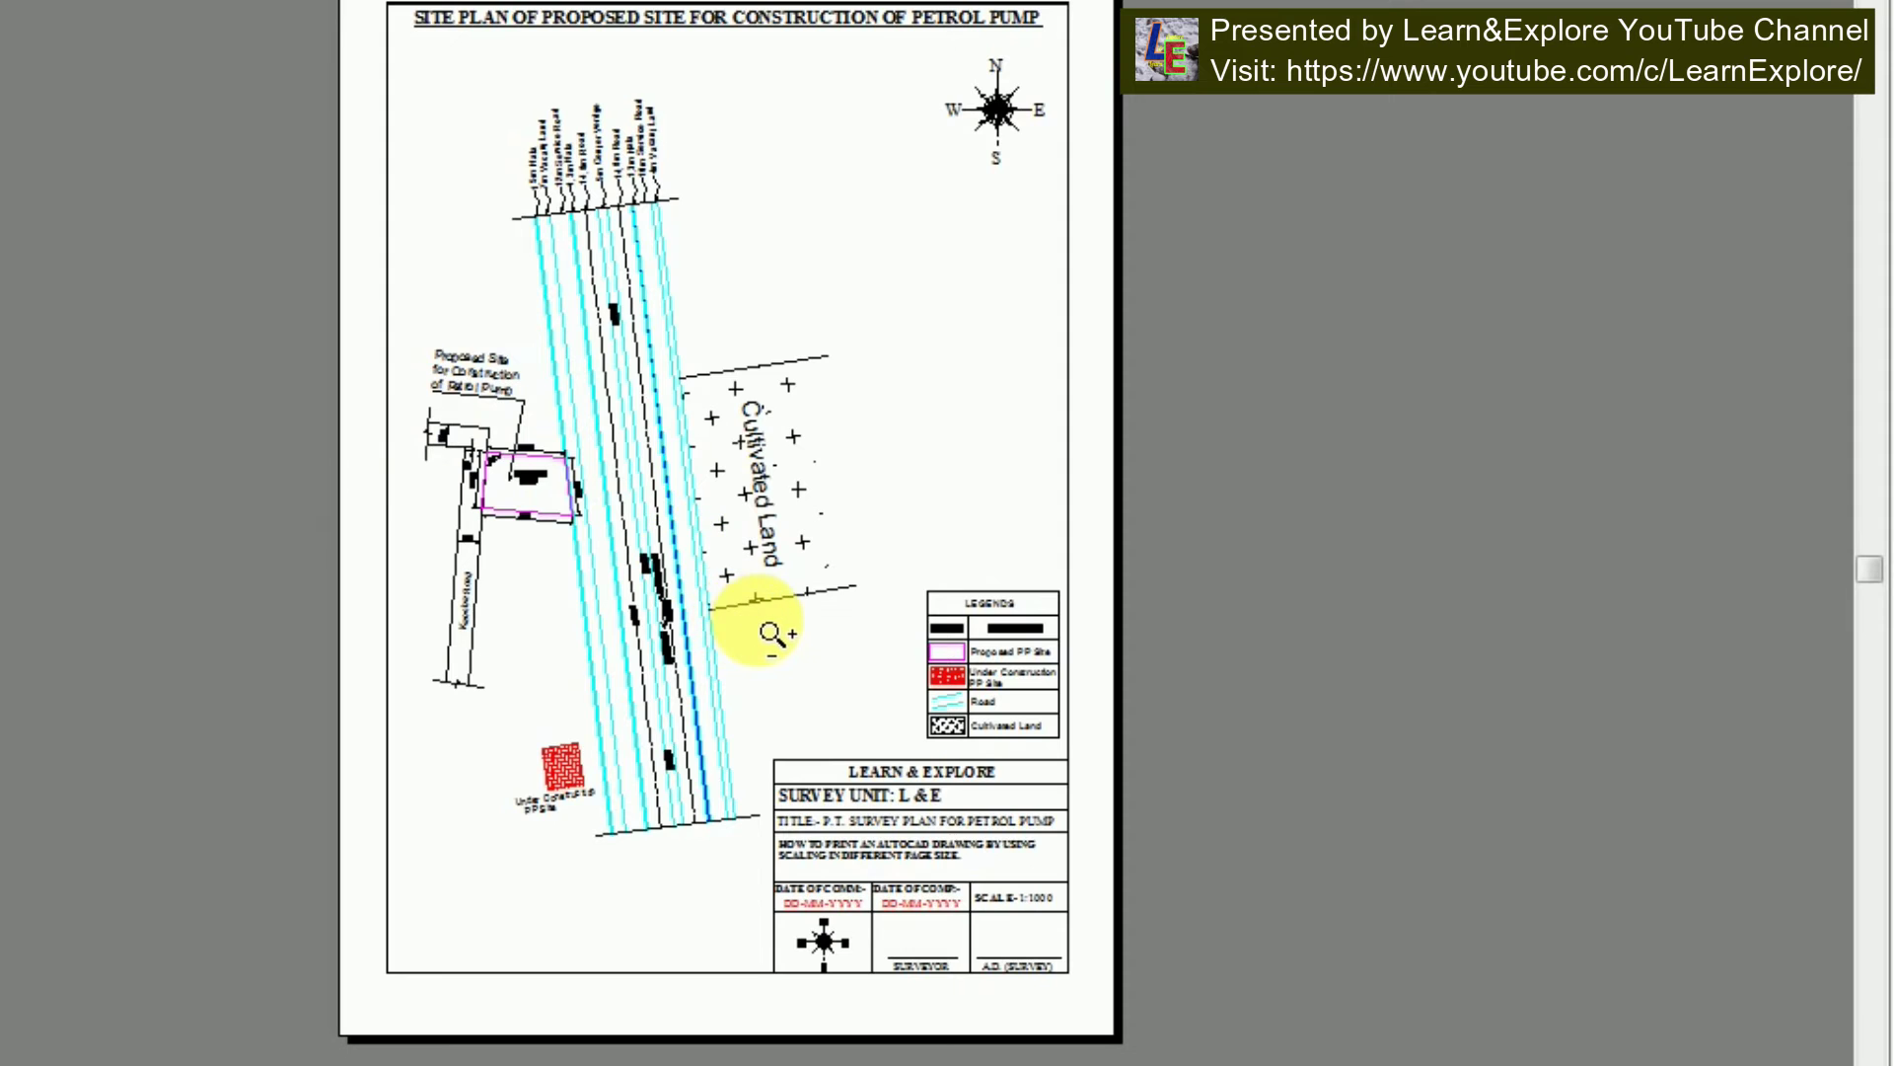
pyautogui.press('Escape')
# Set the custom plot scale to 1 mm = 1.5 units, apply it to the layout and preview the plot
pyautogui.doubleClick(987, 893)
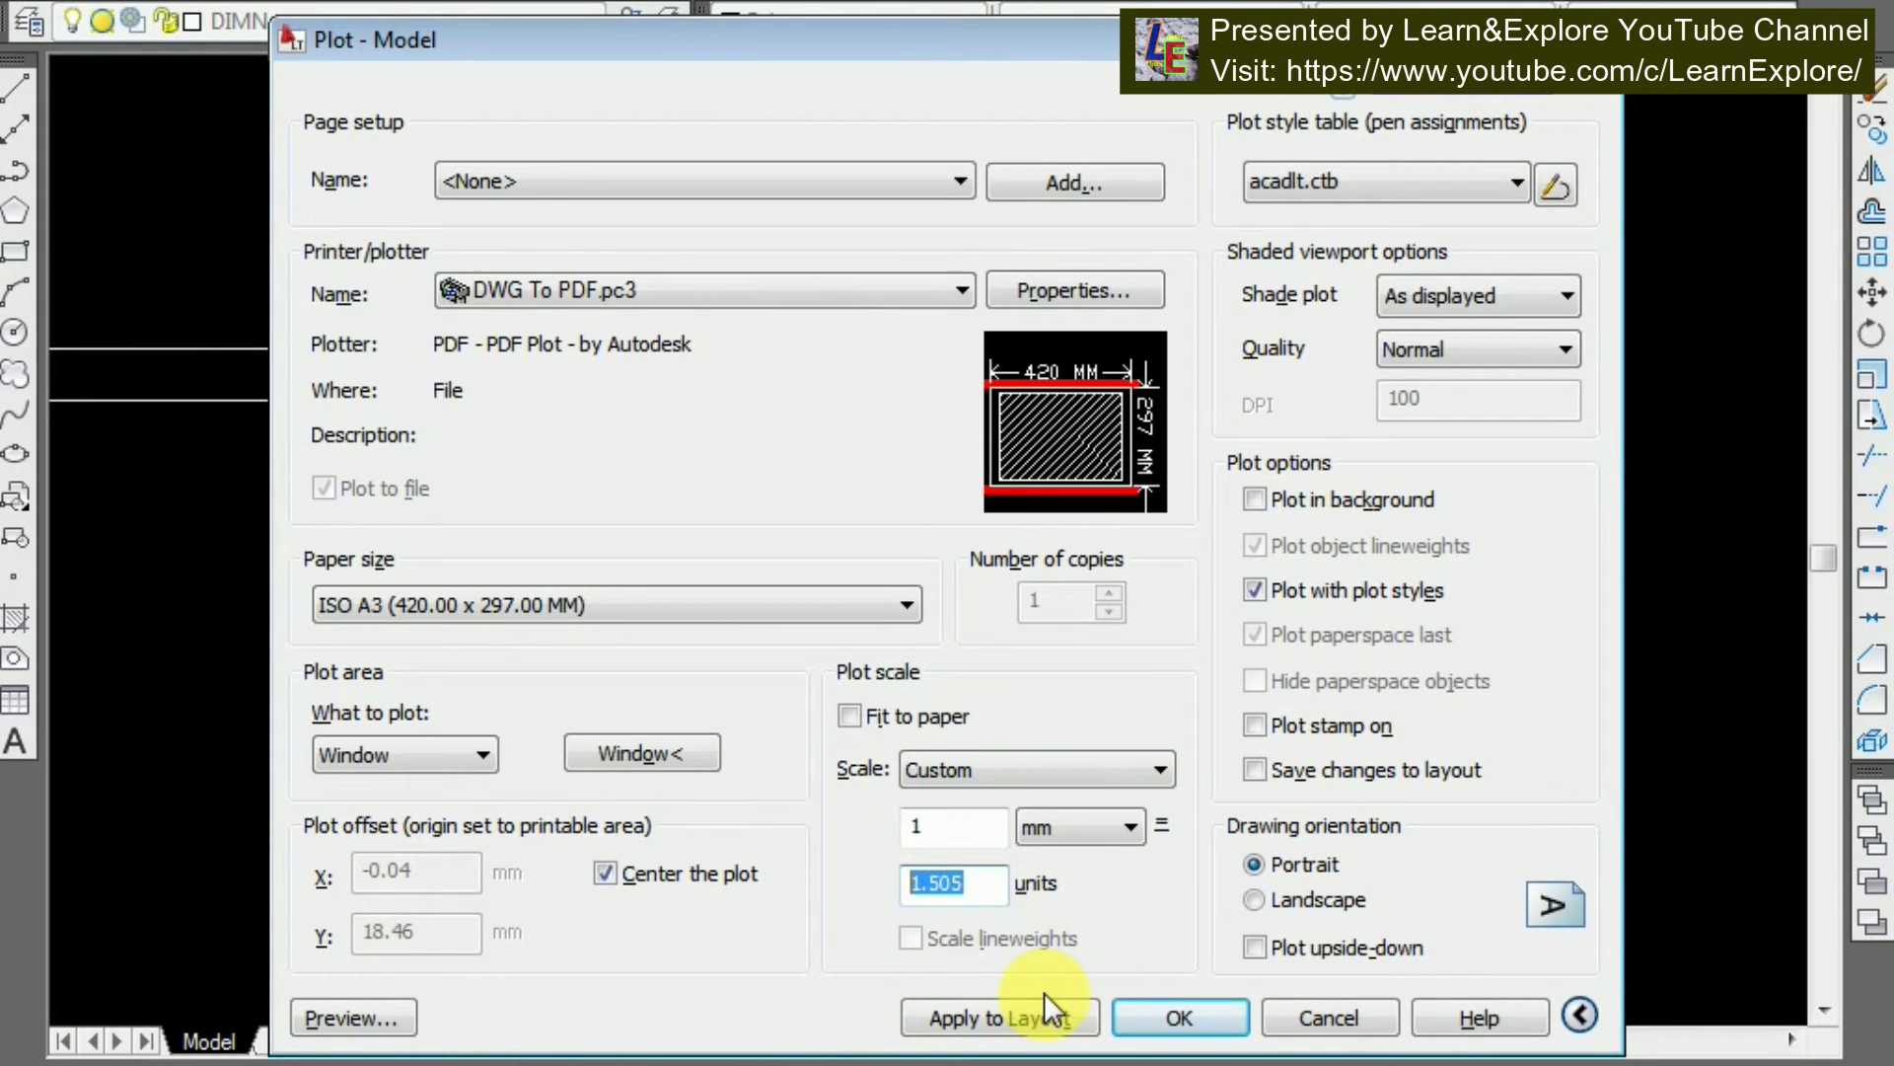
pyautogui.write('1.5')
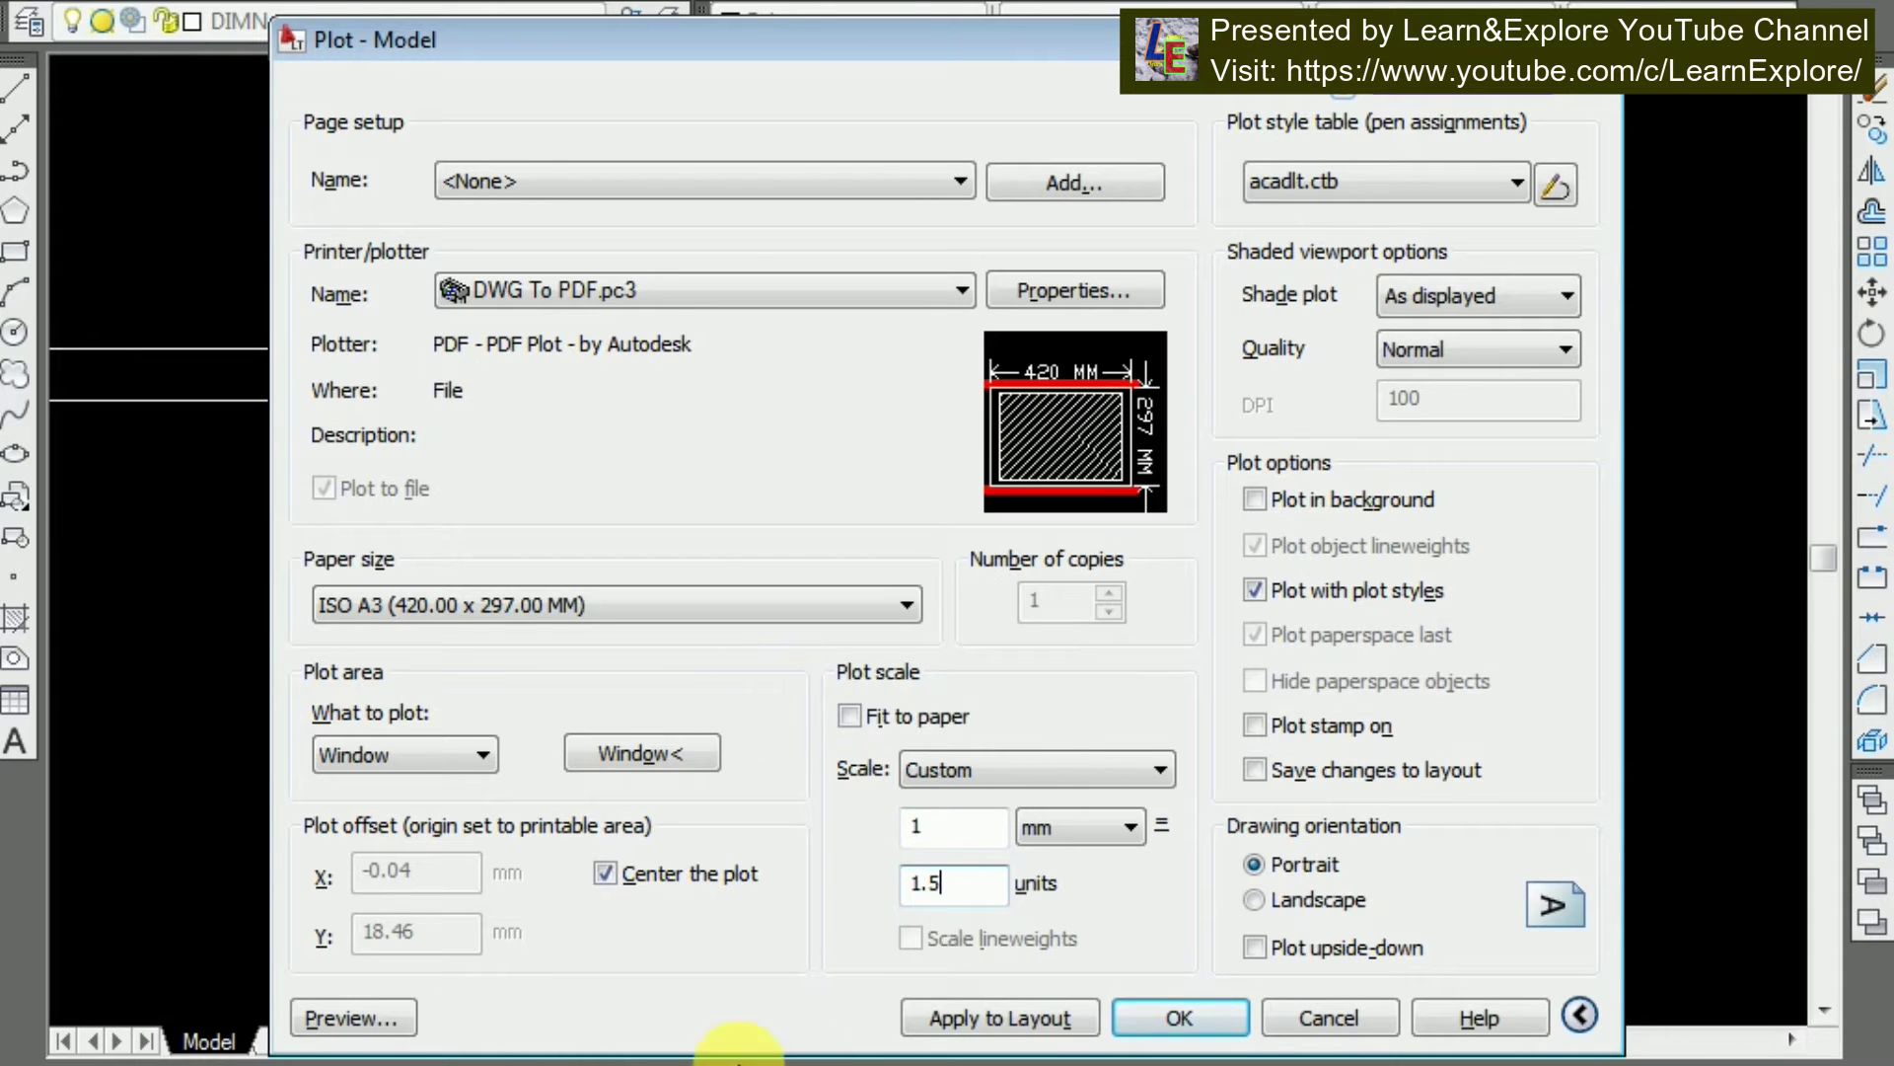
pyautogui.click(994, 1021)
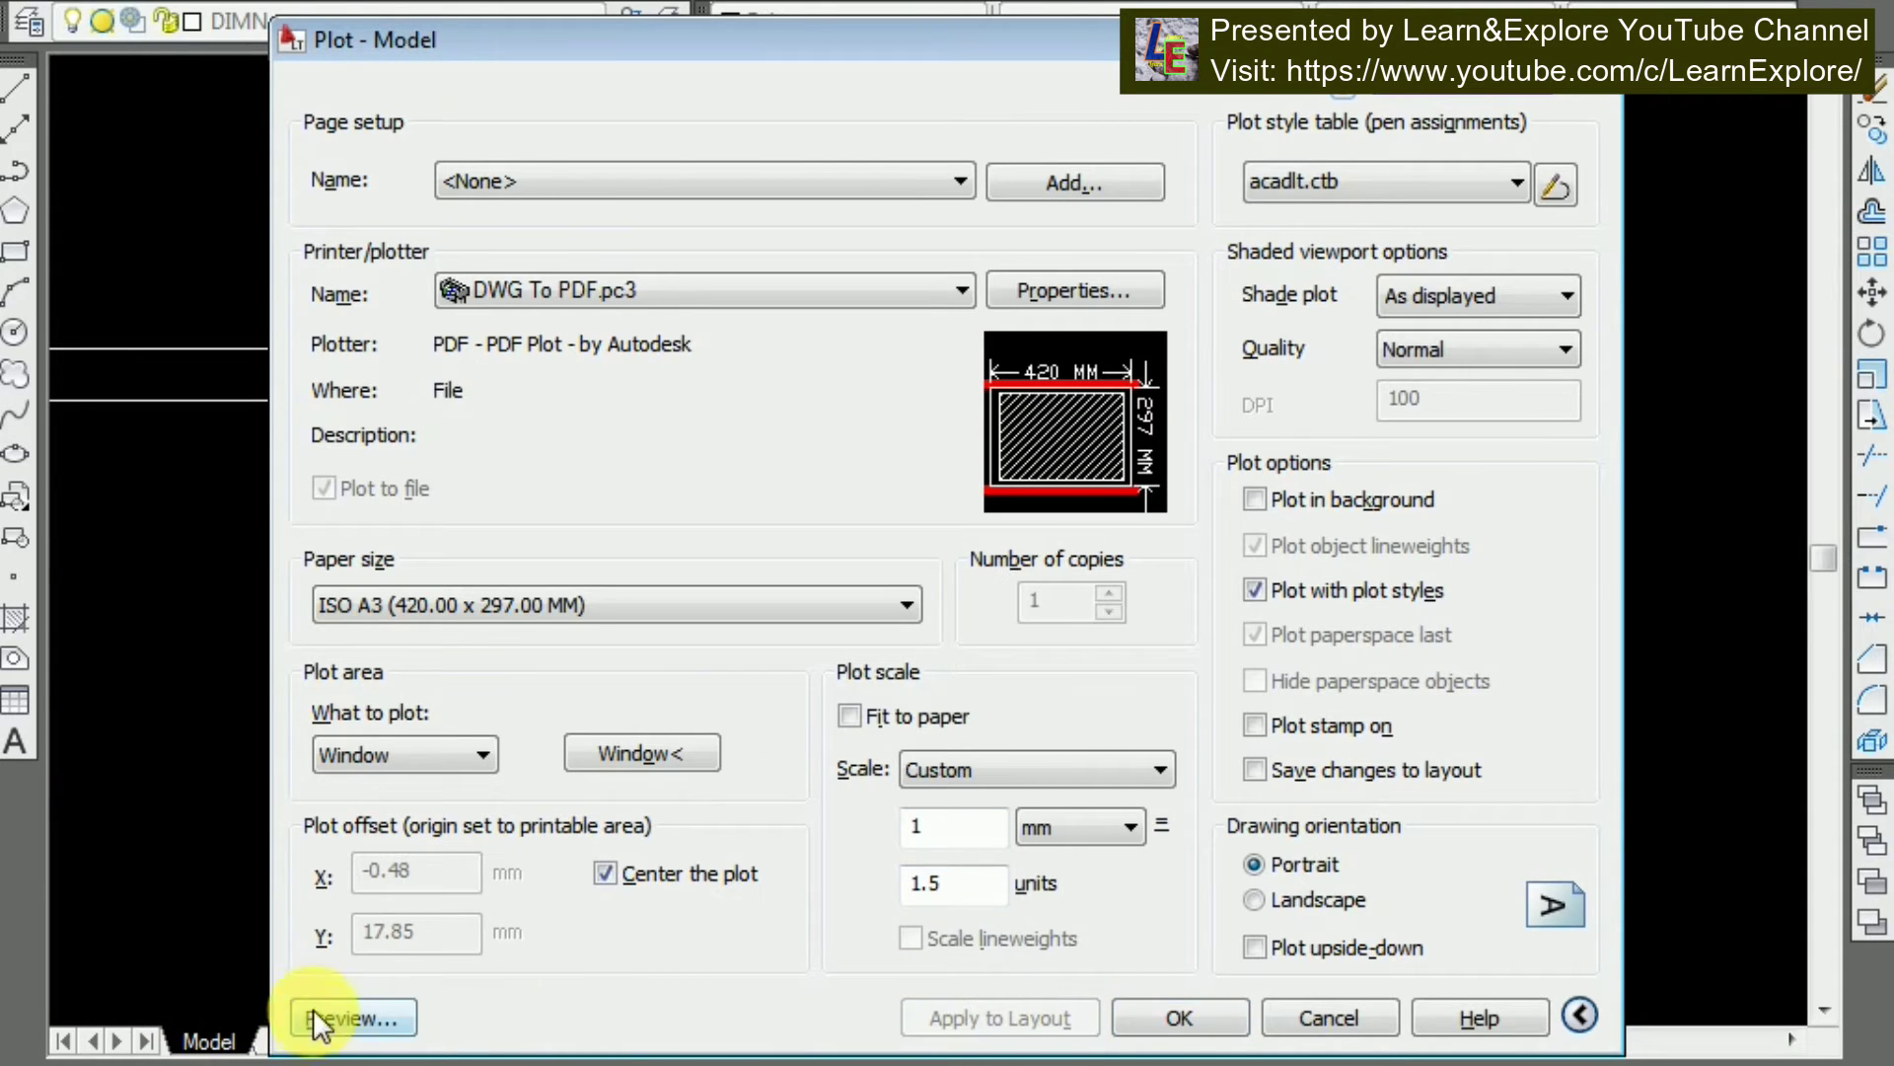
pyautogui.click(330, 1021)
pyautogui.click(1135, 584)
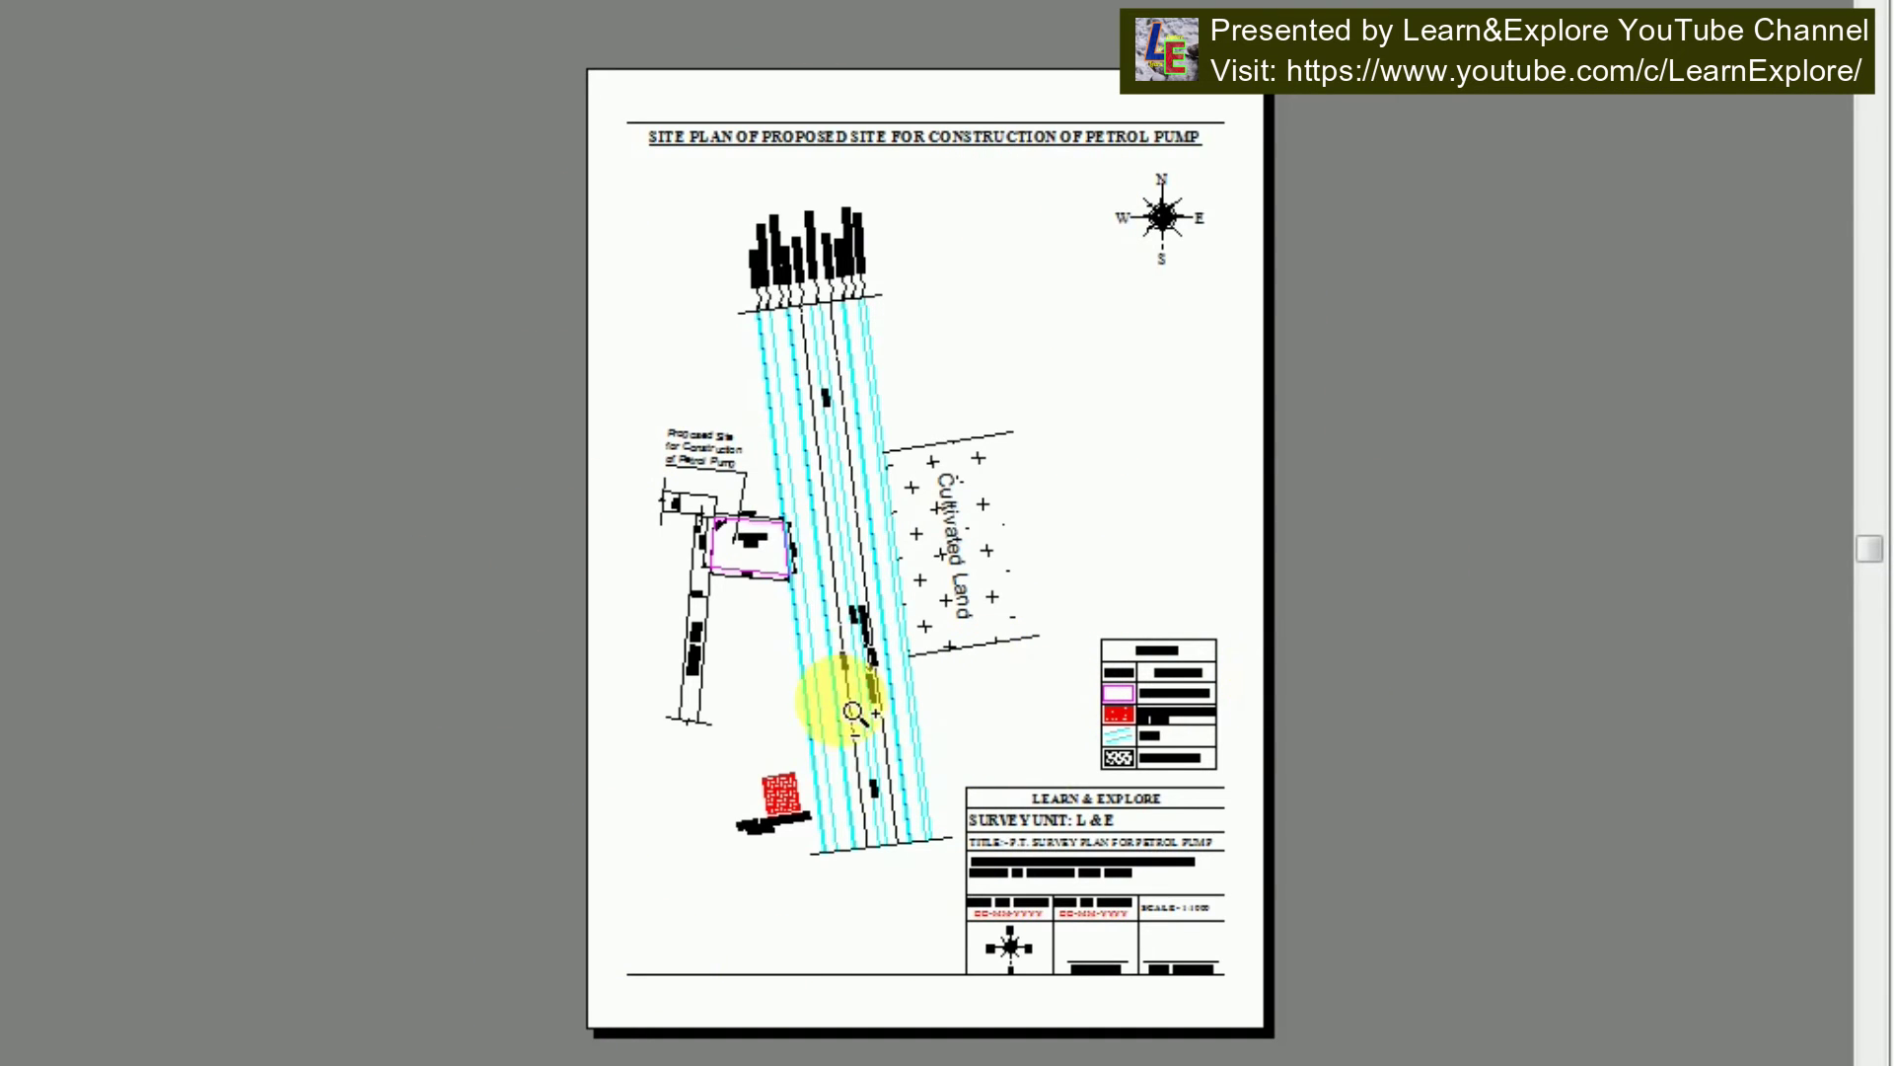
pyautogui.press('Escape')
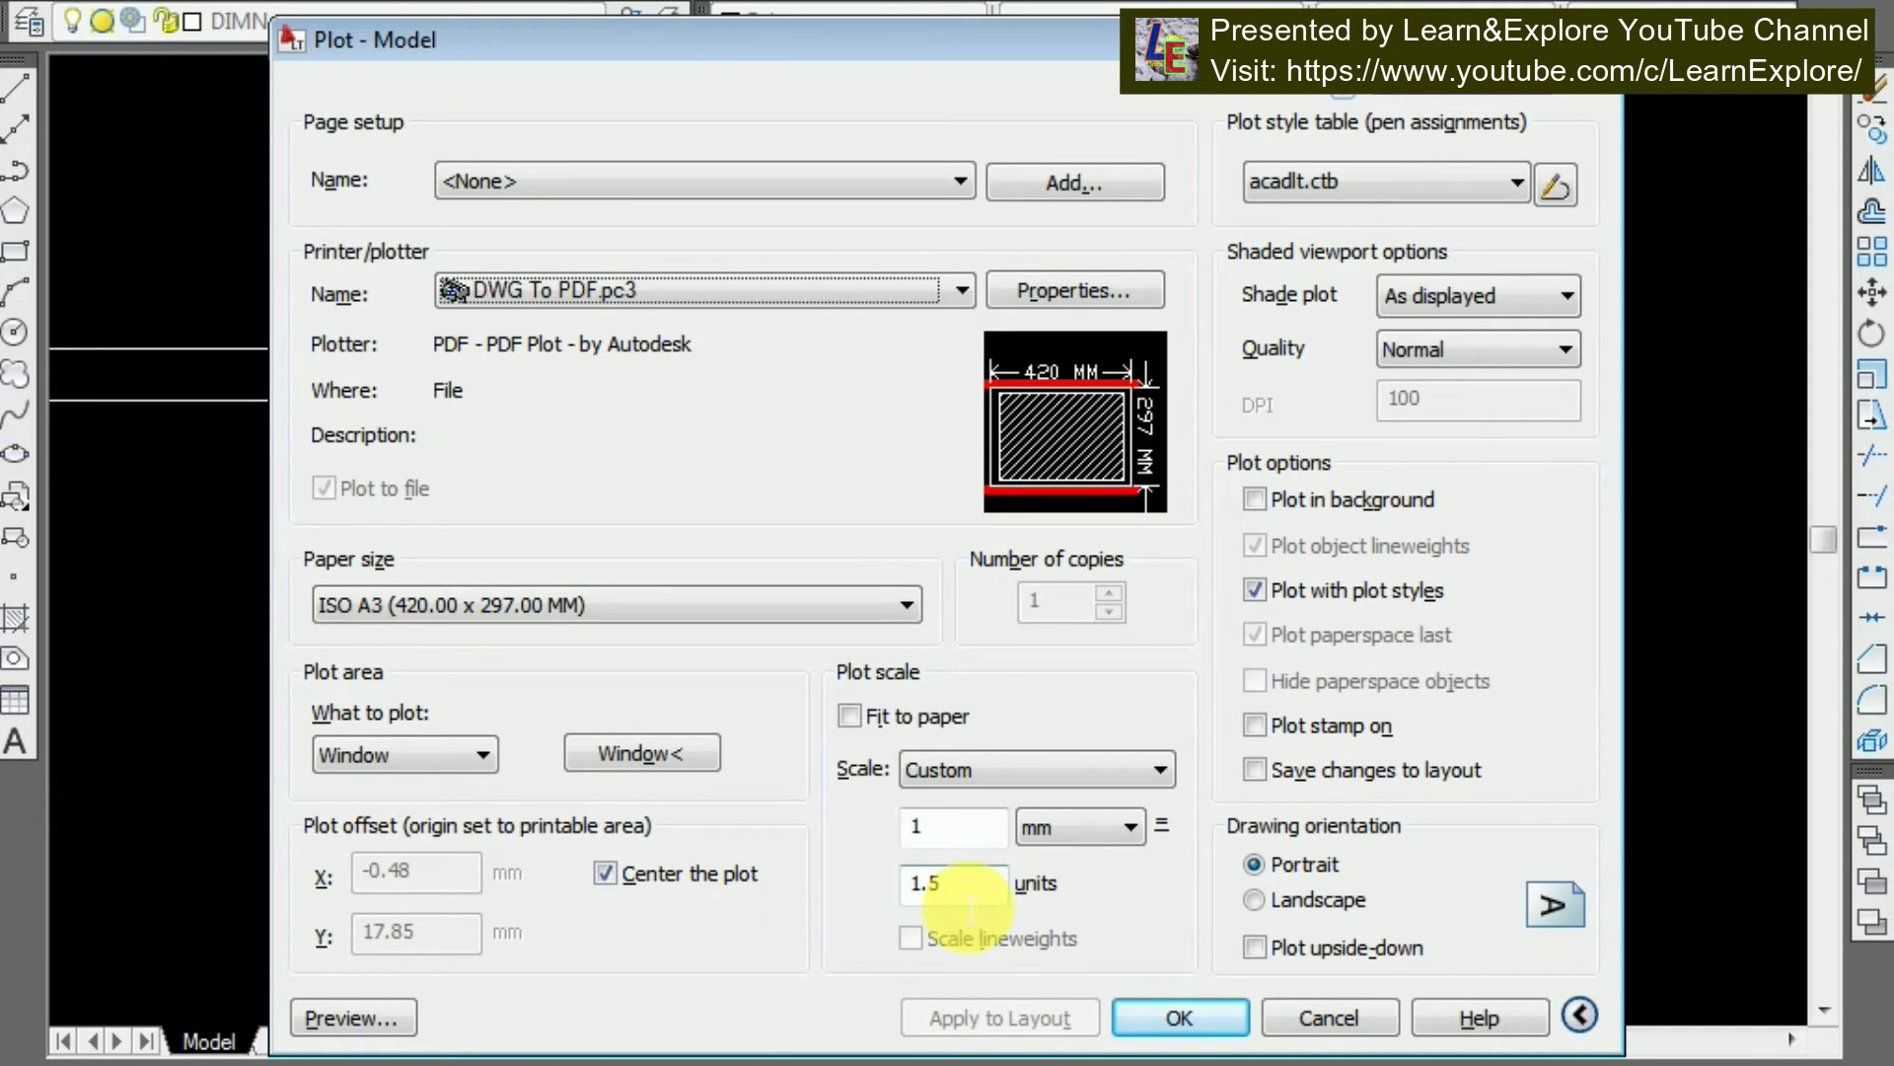
# Reset the scale by toggling Fit to paper on and off, and set it to 1 mm = 1.4 units
pyautogui.doubleClick(850, 716)
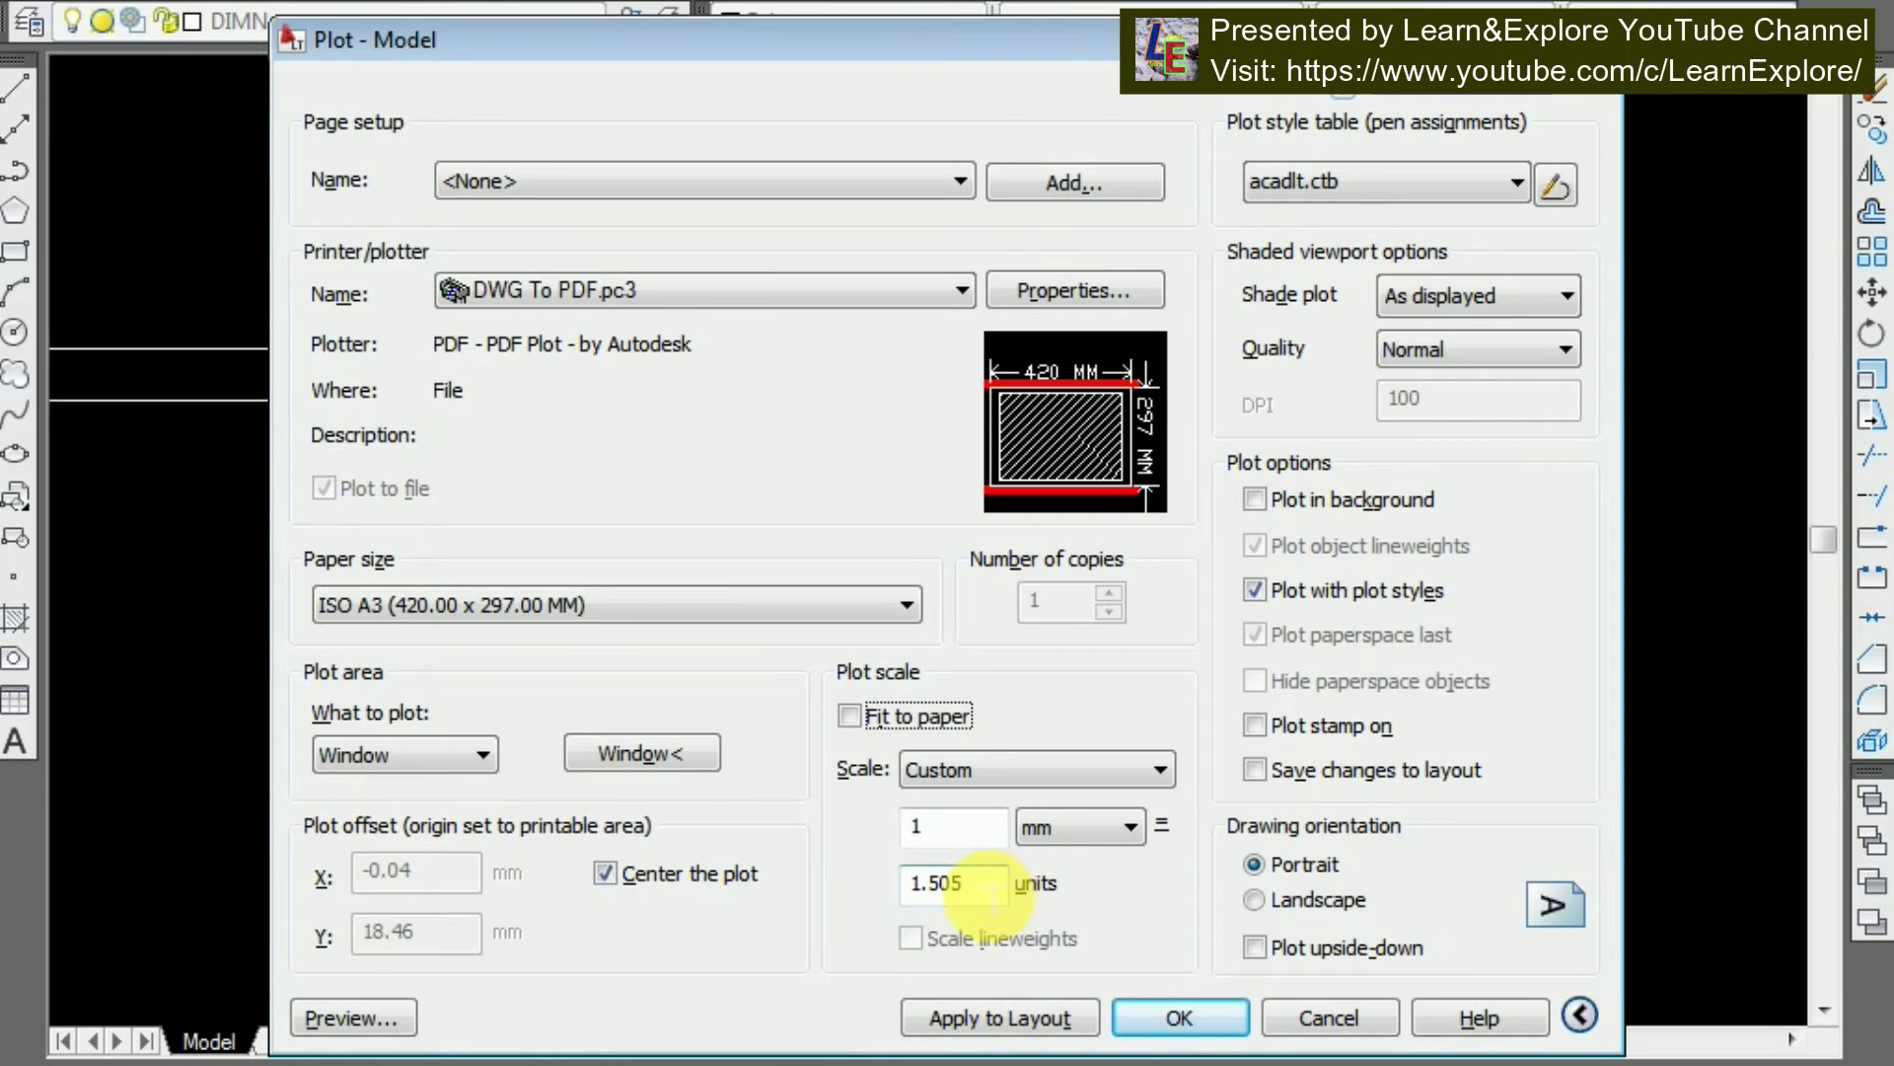
pyautogui.doubleClick(987, 884)
pyautogui.write('1.4')
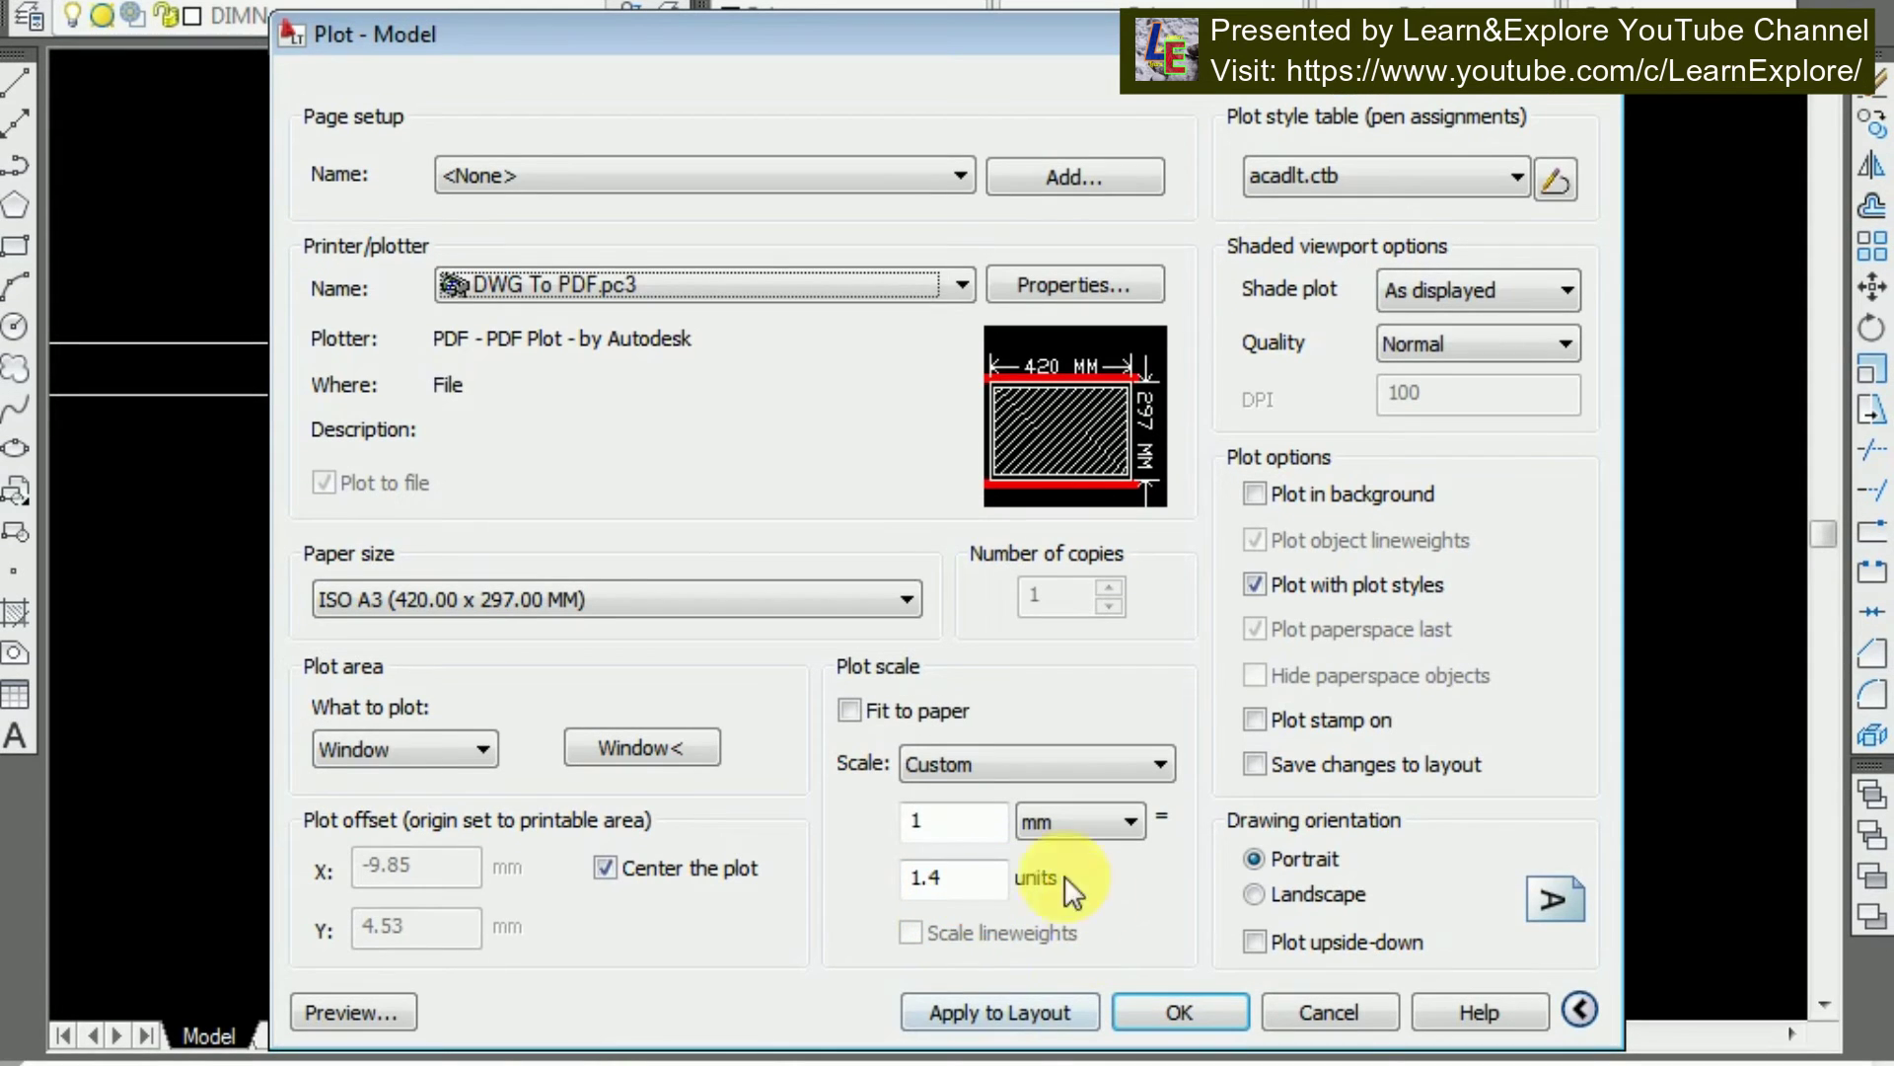
# Set the custom plot scale to 1 mm = 1.6 units, apply it to the layout and preview the plot
pyautogui.press('BackSpace')
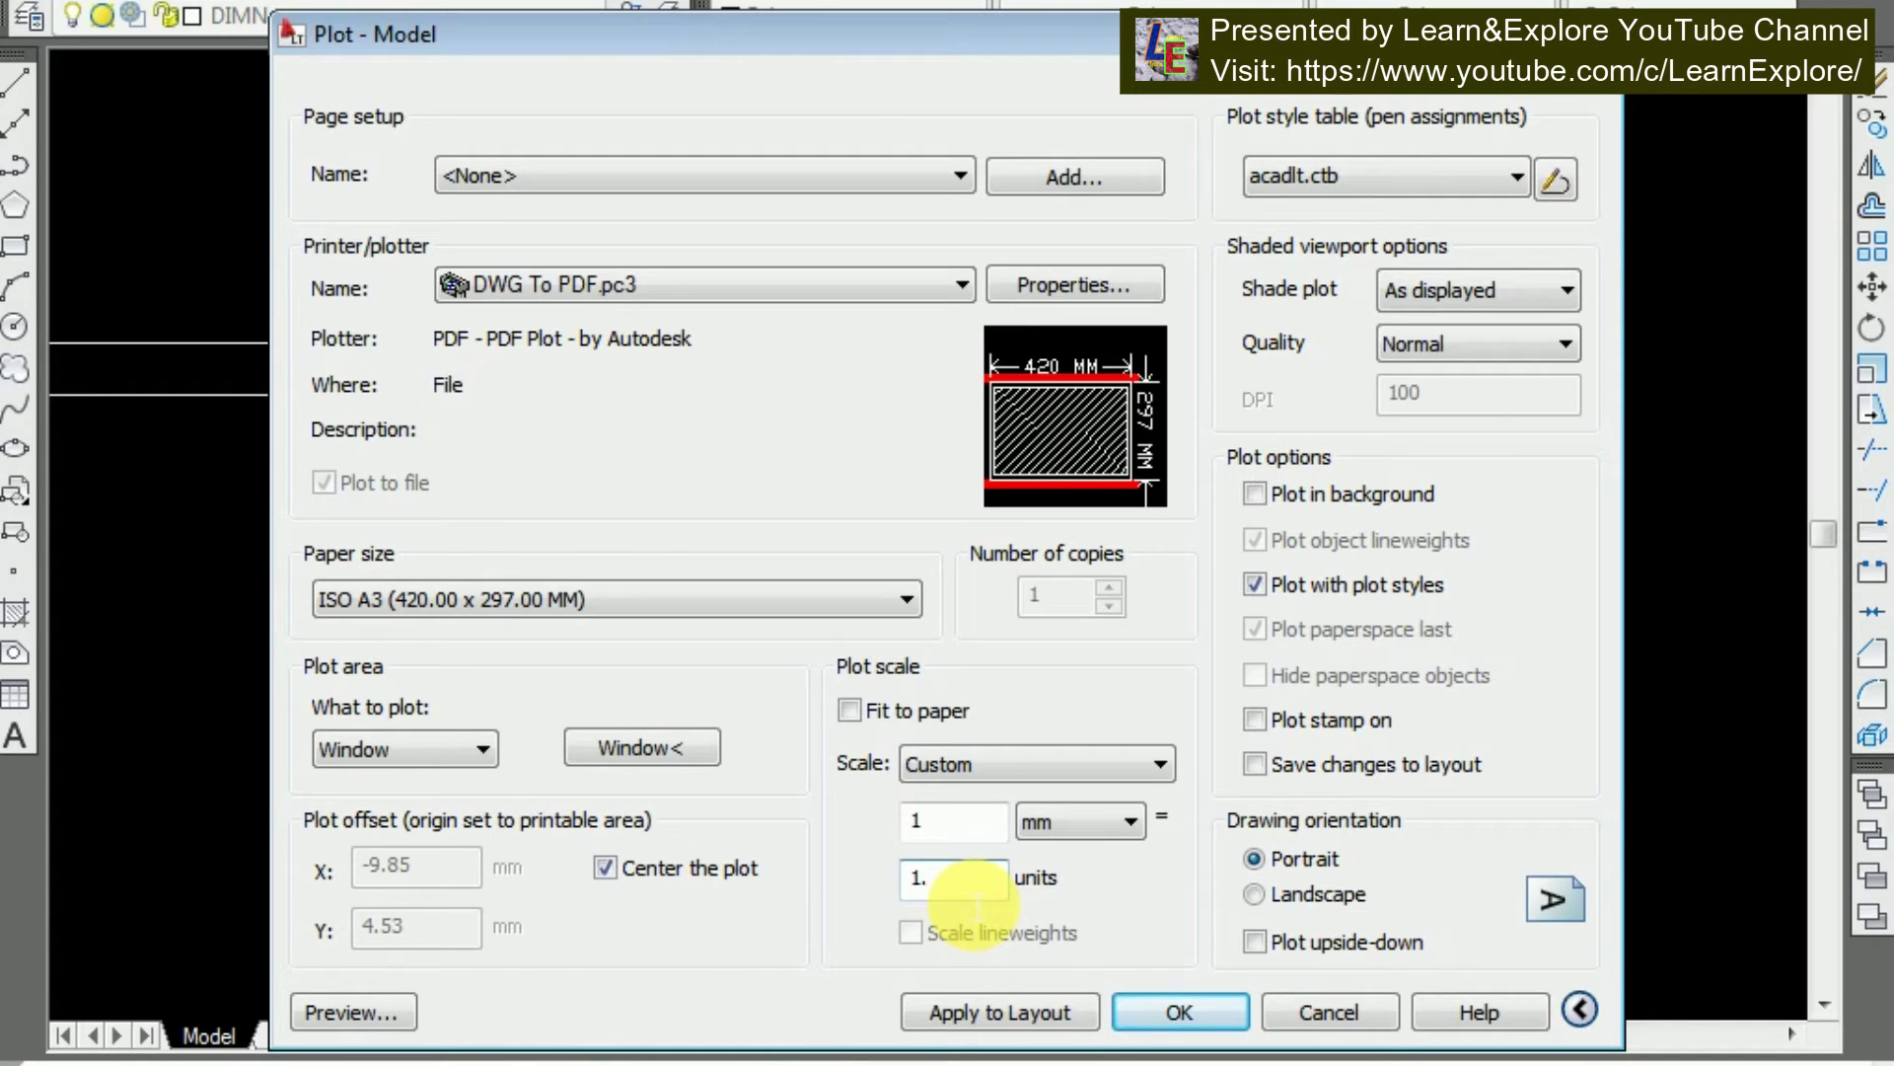
pyautogui.write('6')
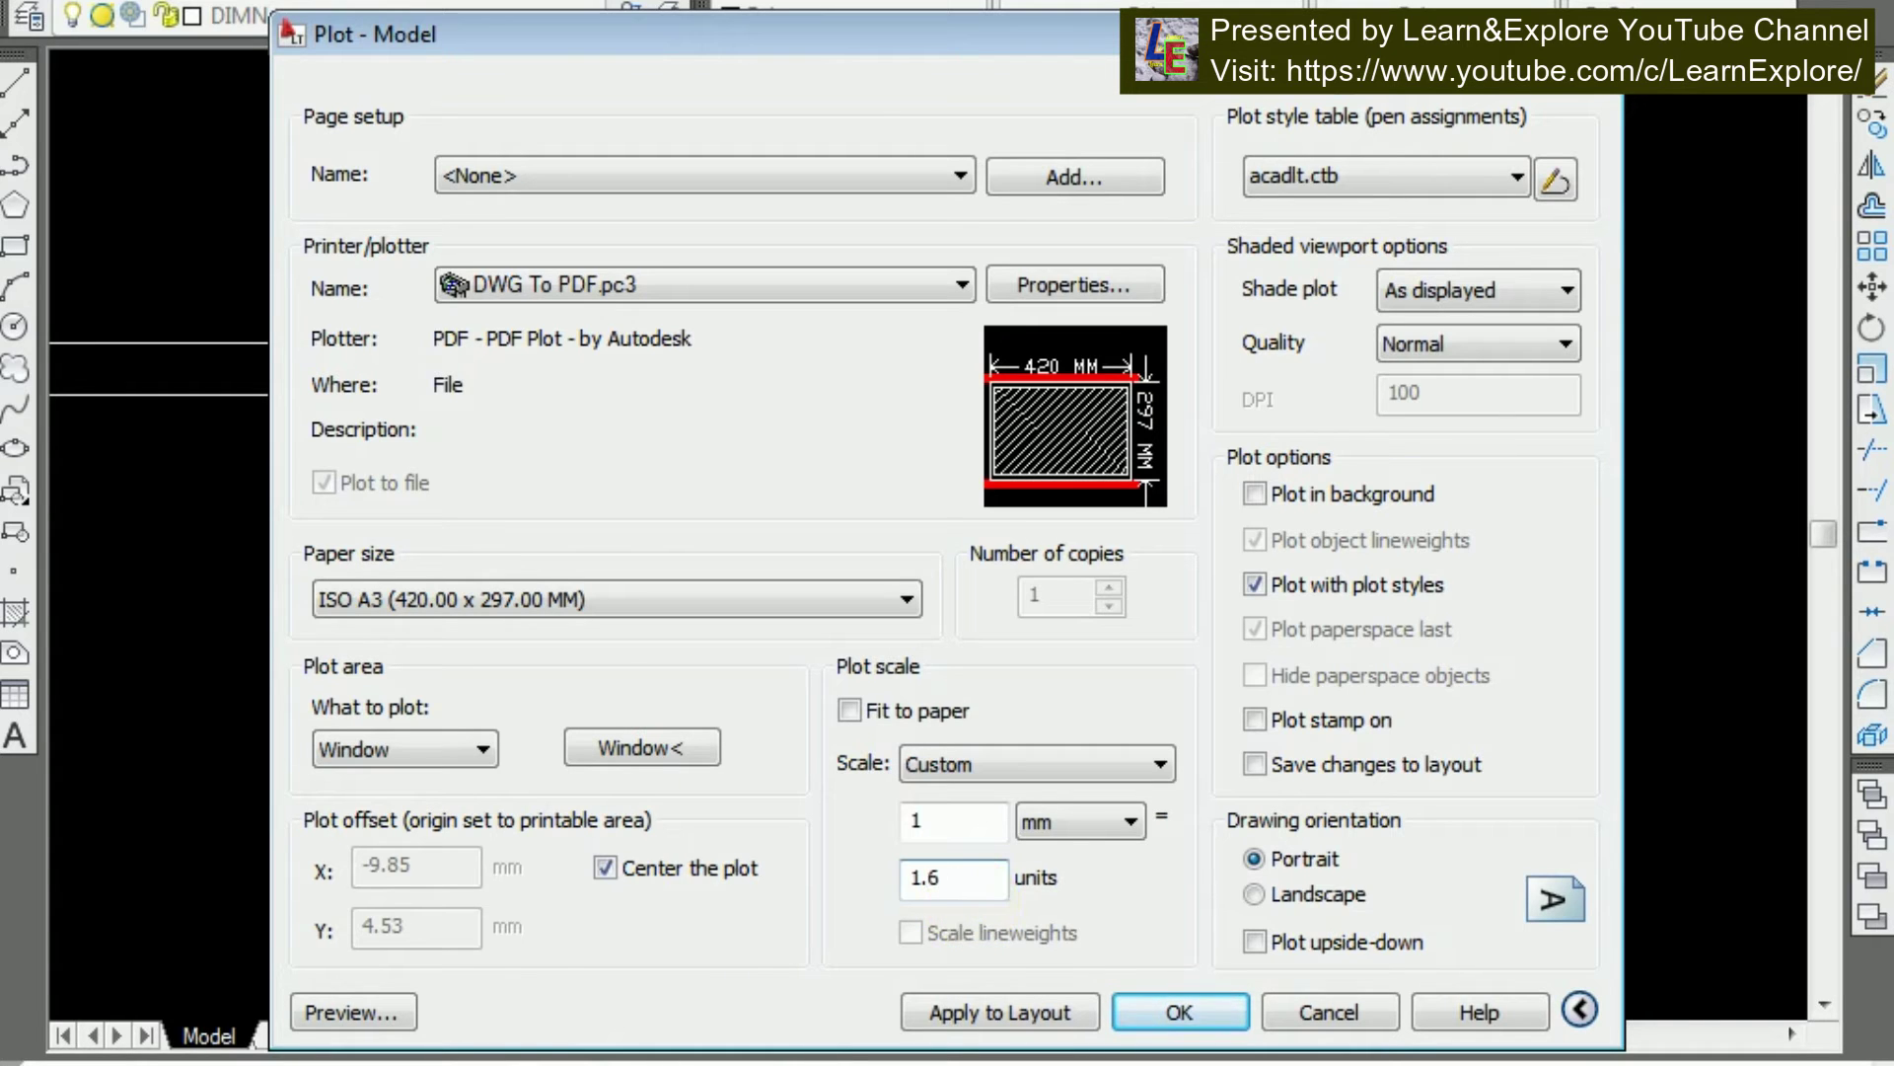
pyautogui.click(982, 1012)
pyautogui.click(326, 1013)
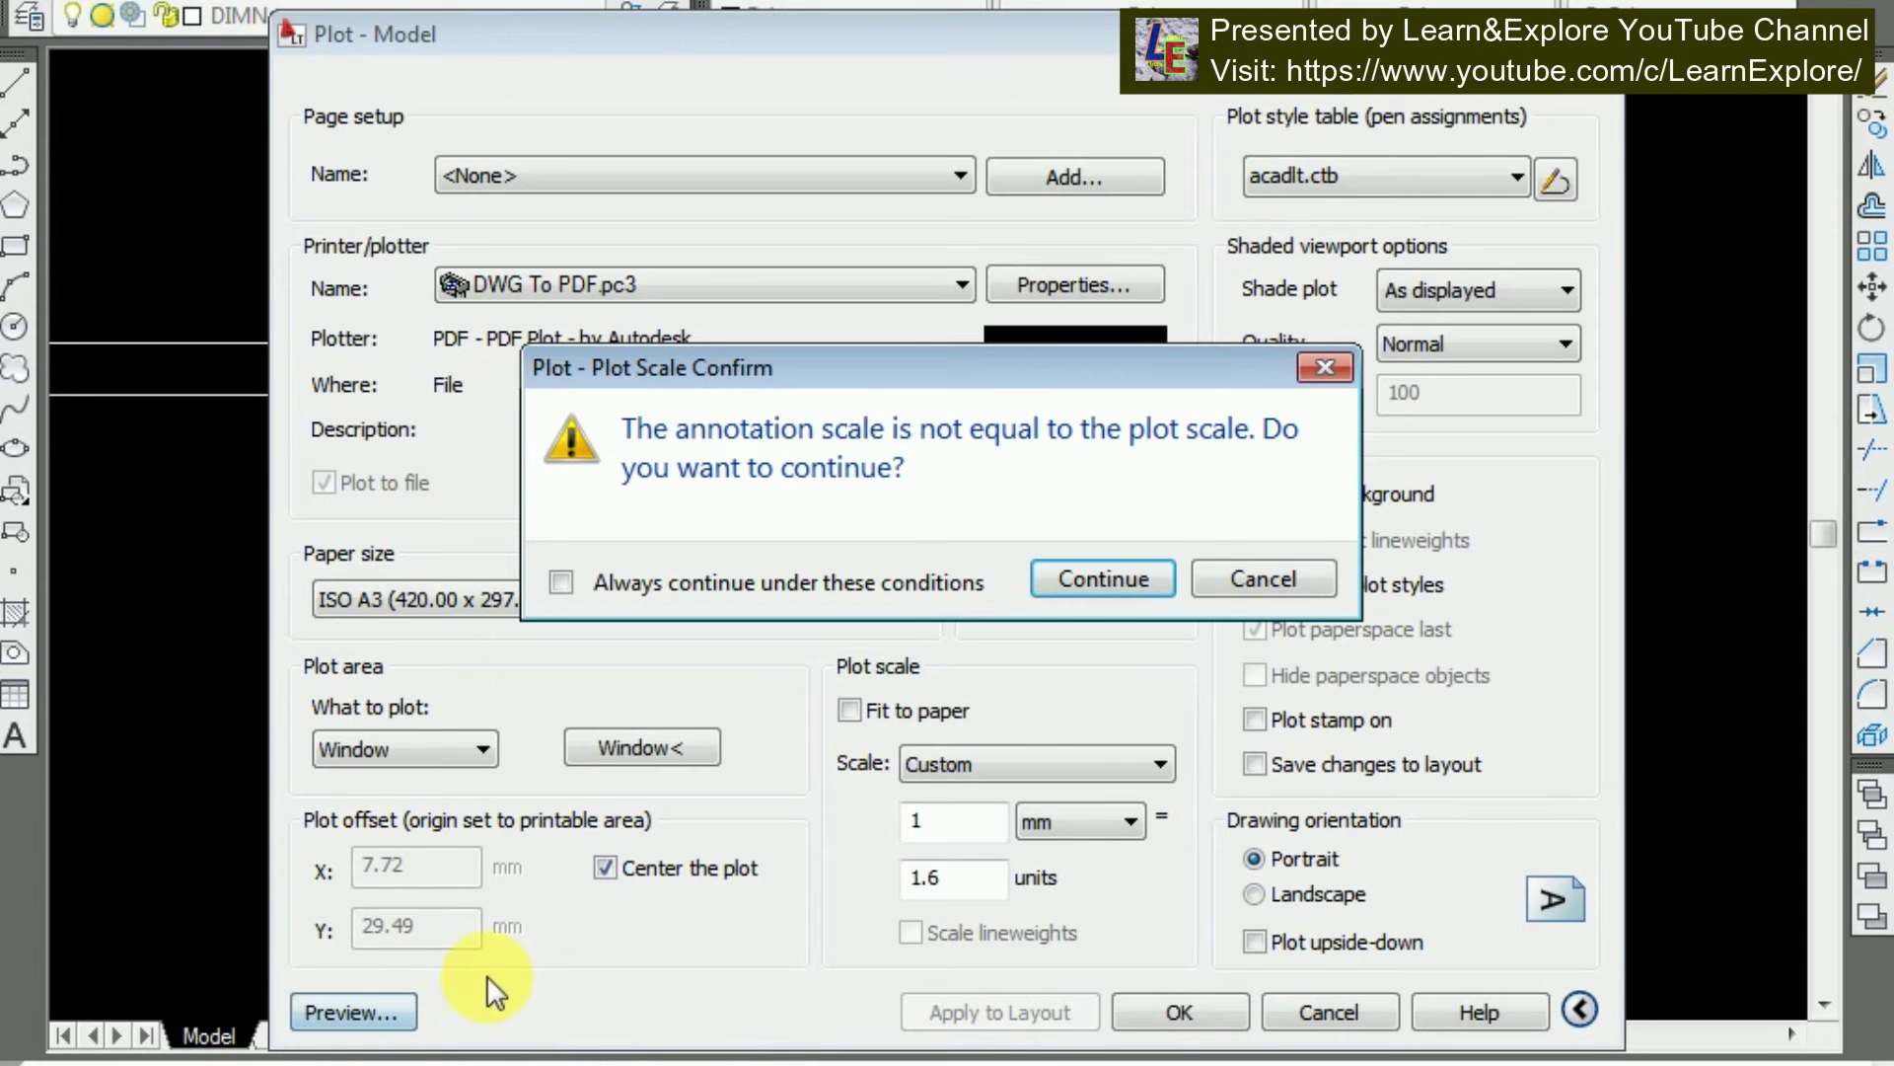
pyautogui.click(1068, 582)
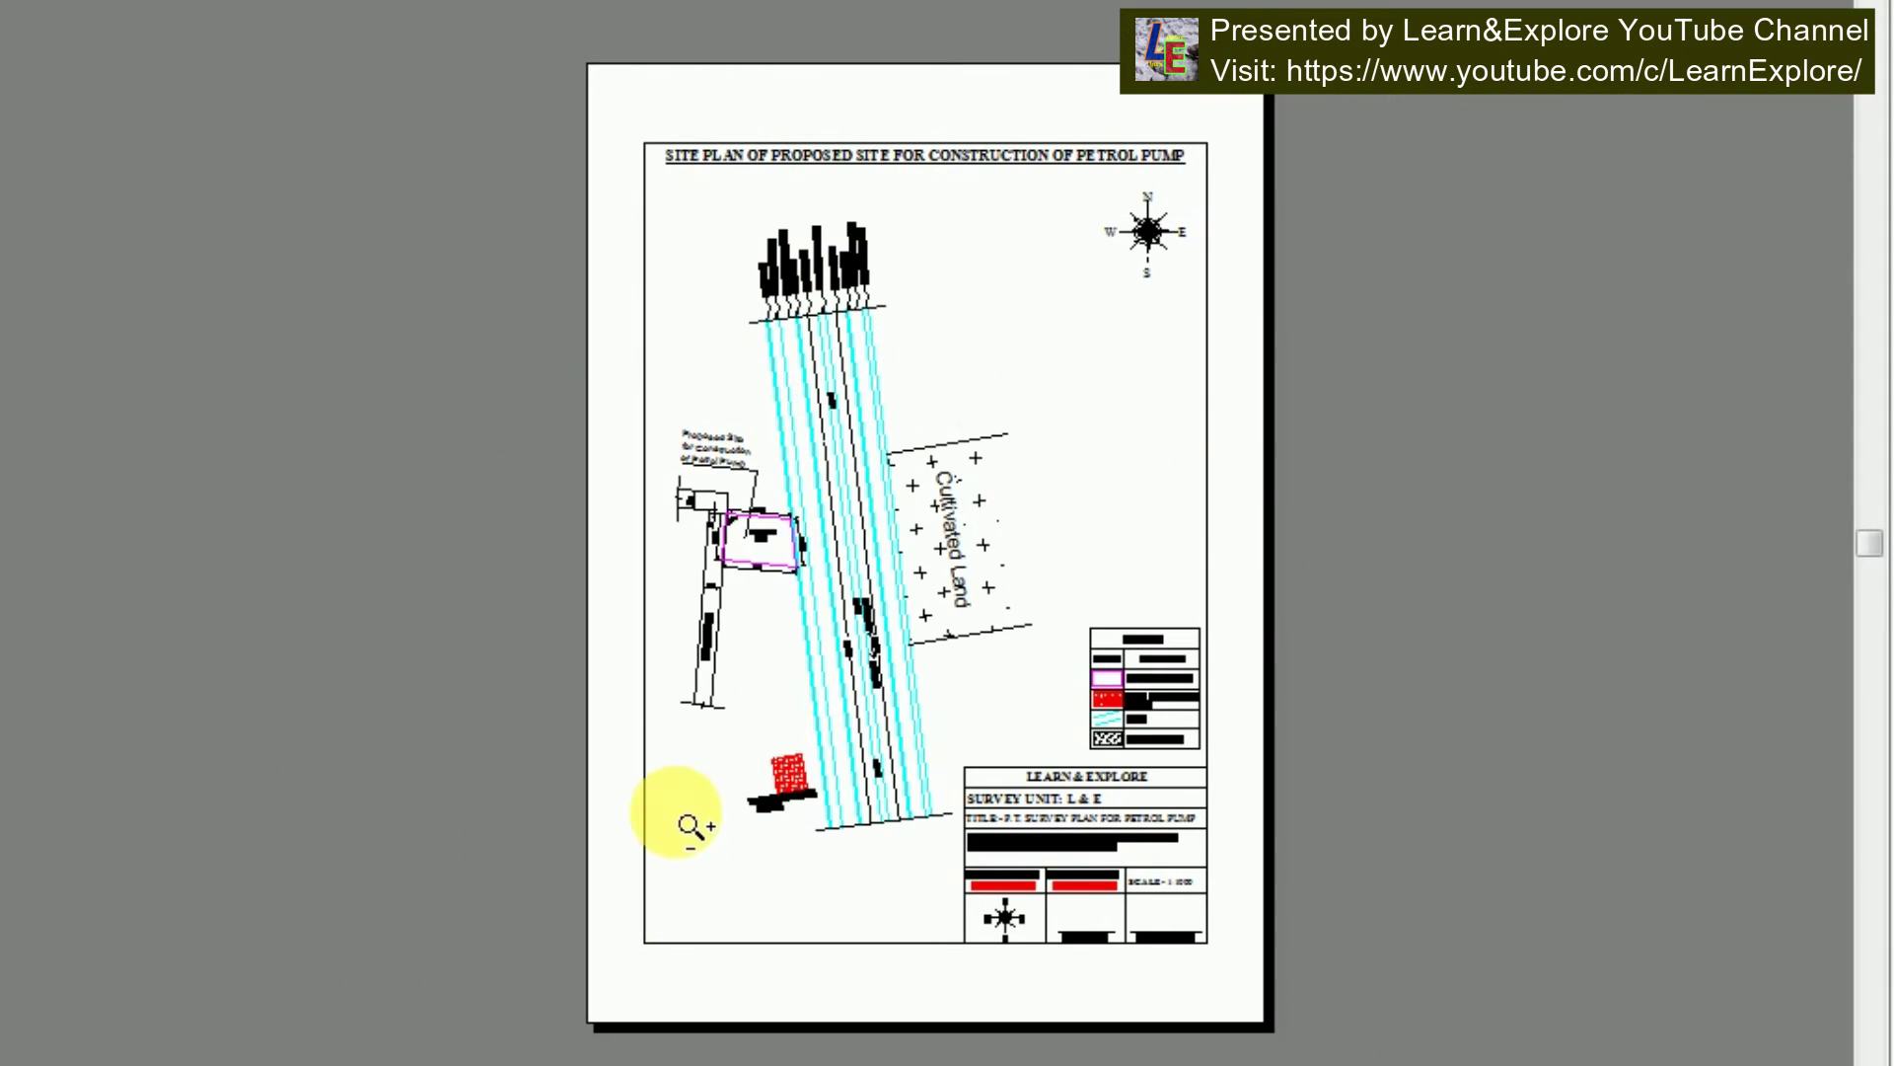
pyautogui.press('Escape')
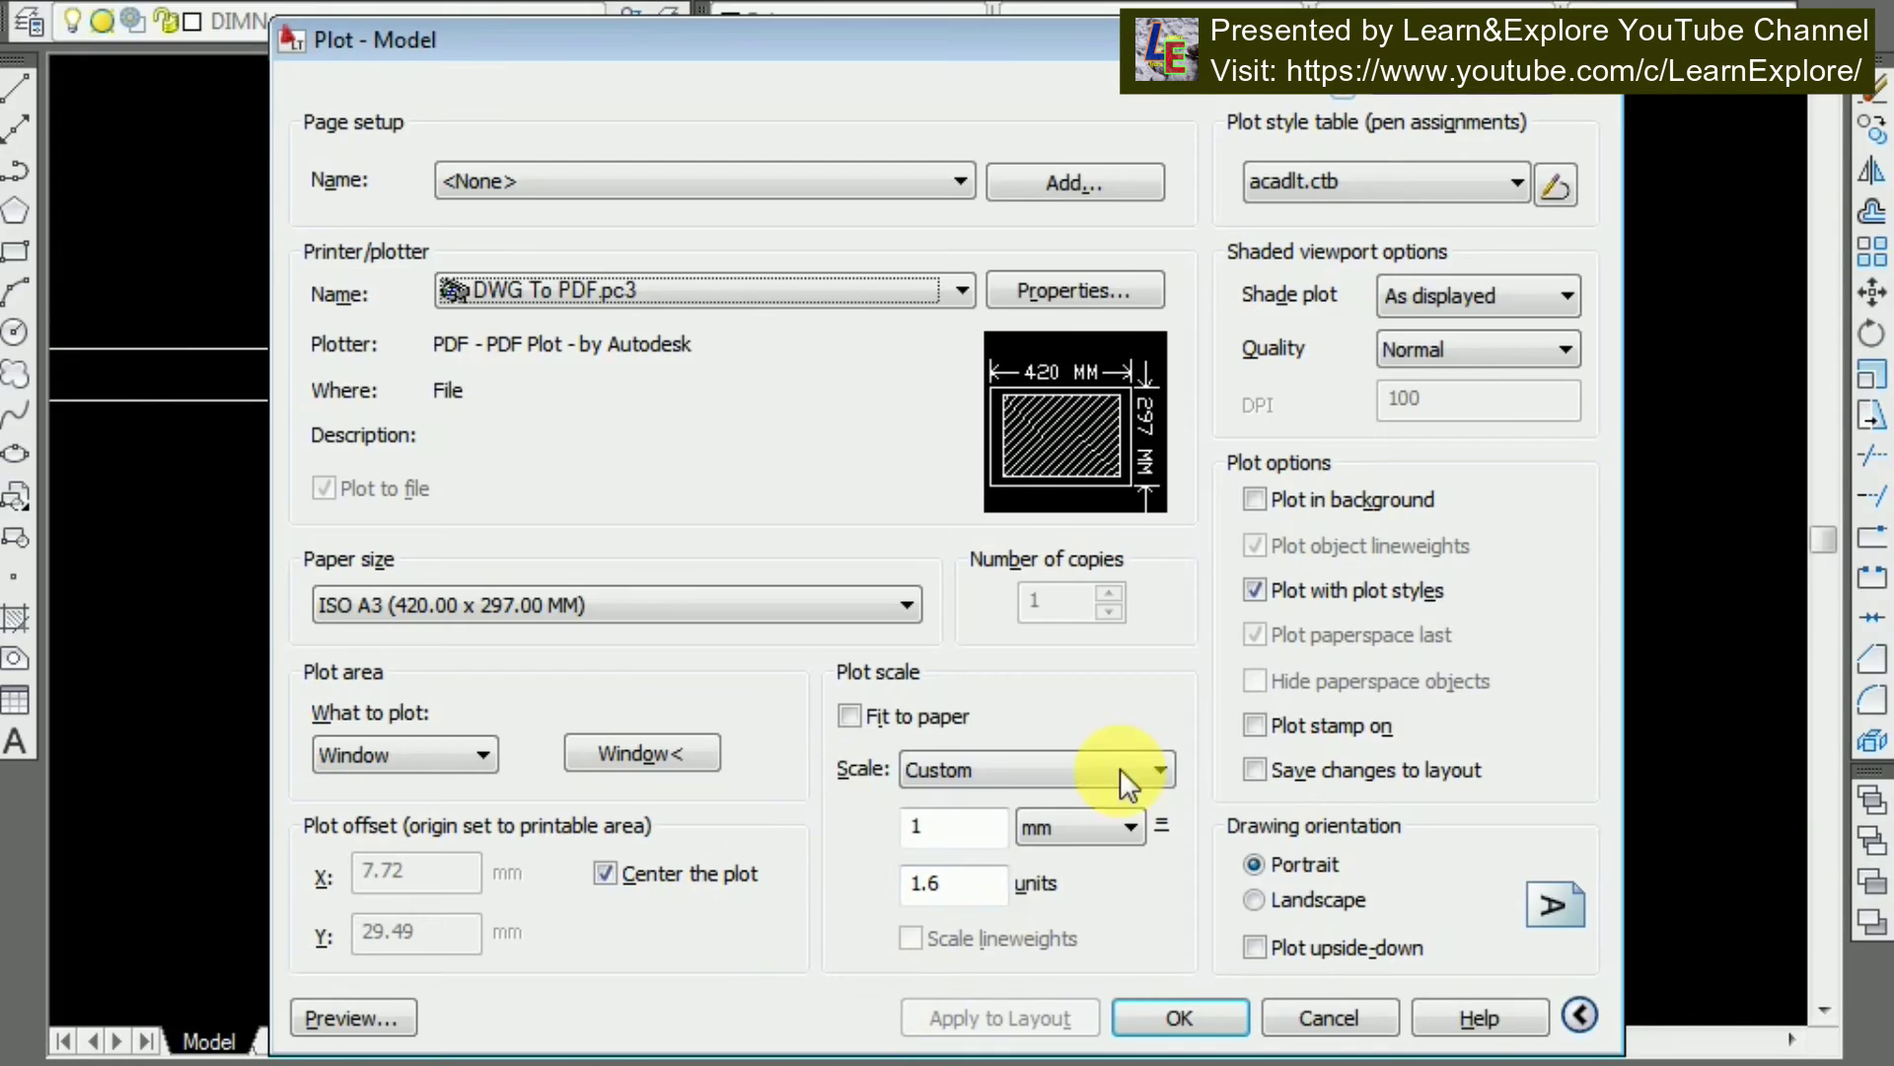
# Try a custom plot scale of 1 mm = 1.4 units and preview the plot for comparison
pyautogui.doubleClick(965, 885)
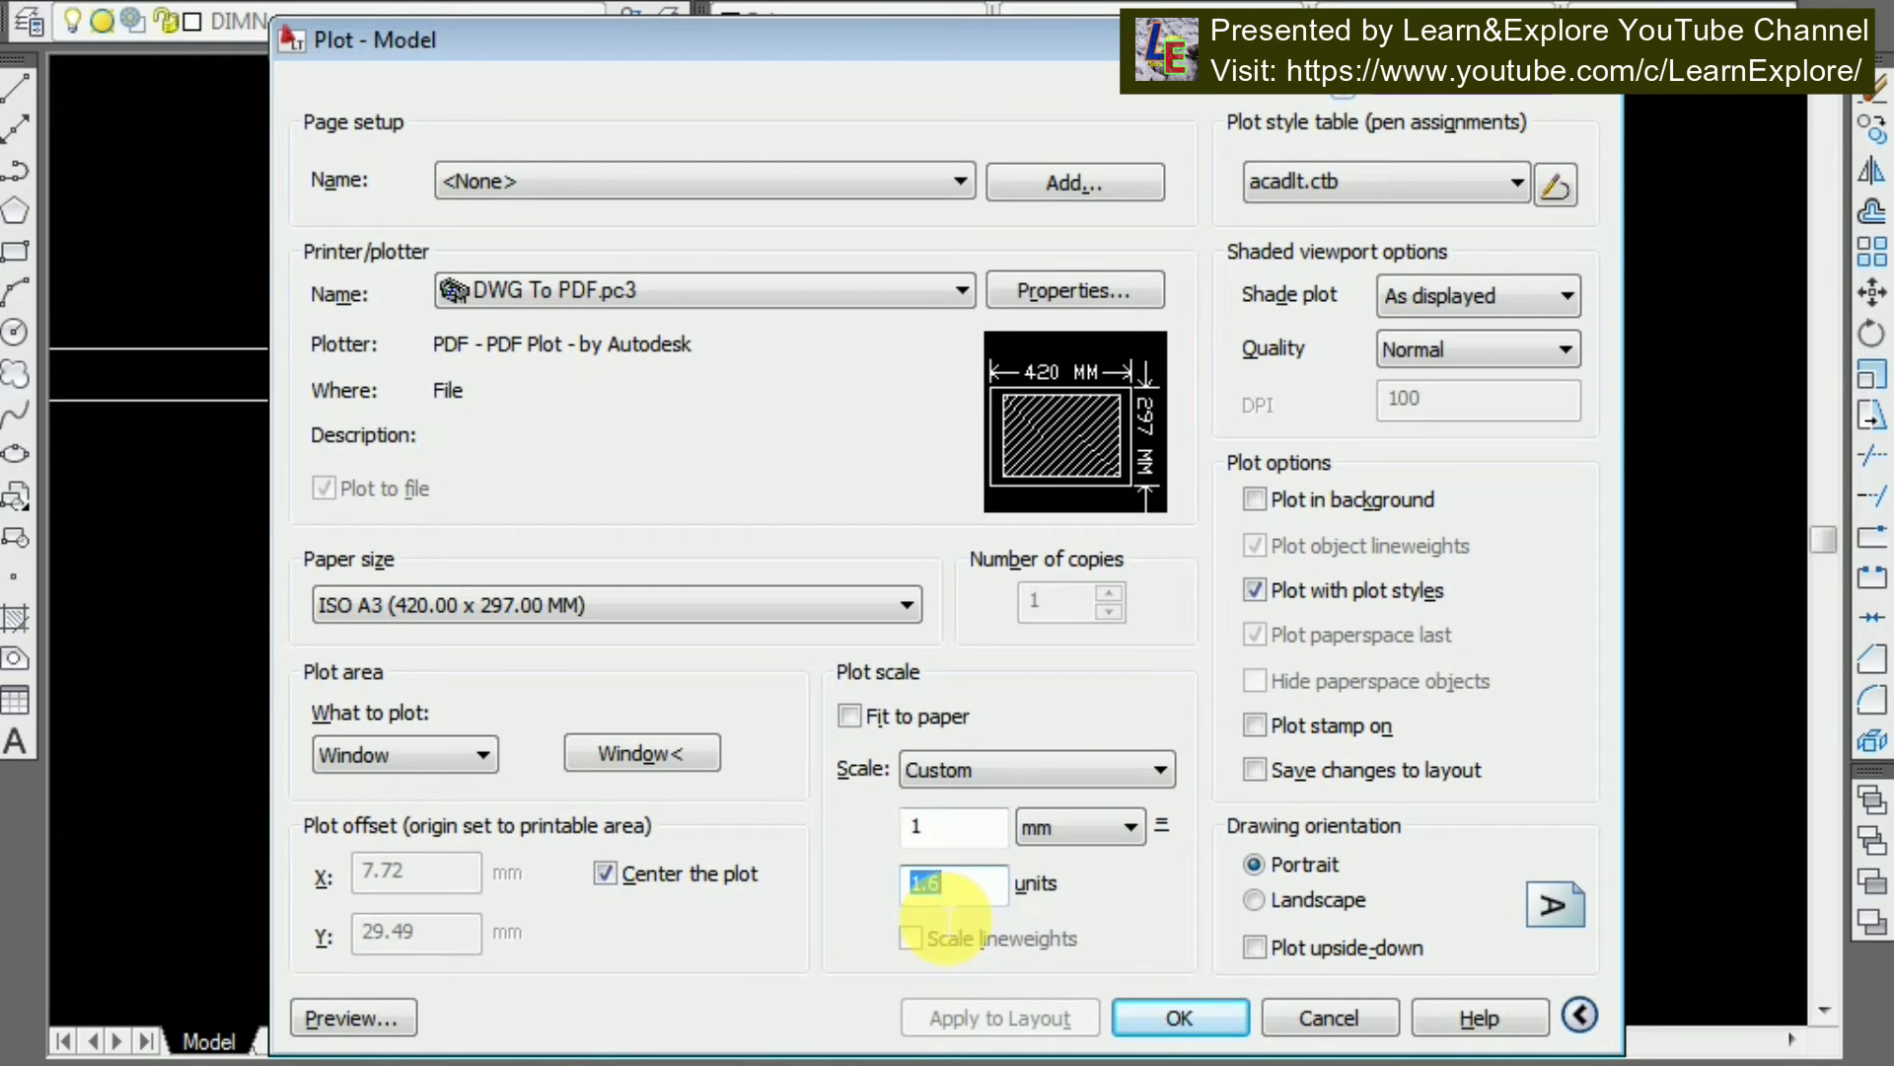
pyautogui.write('1.4')
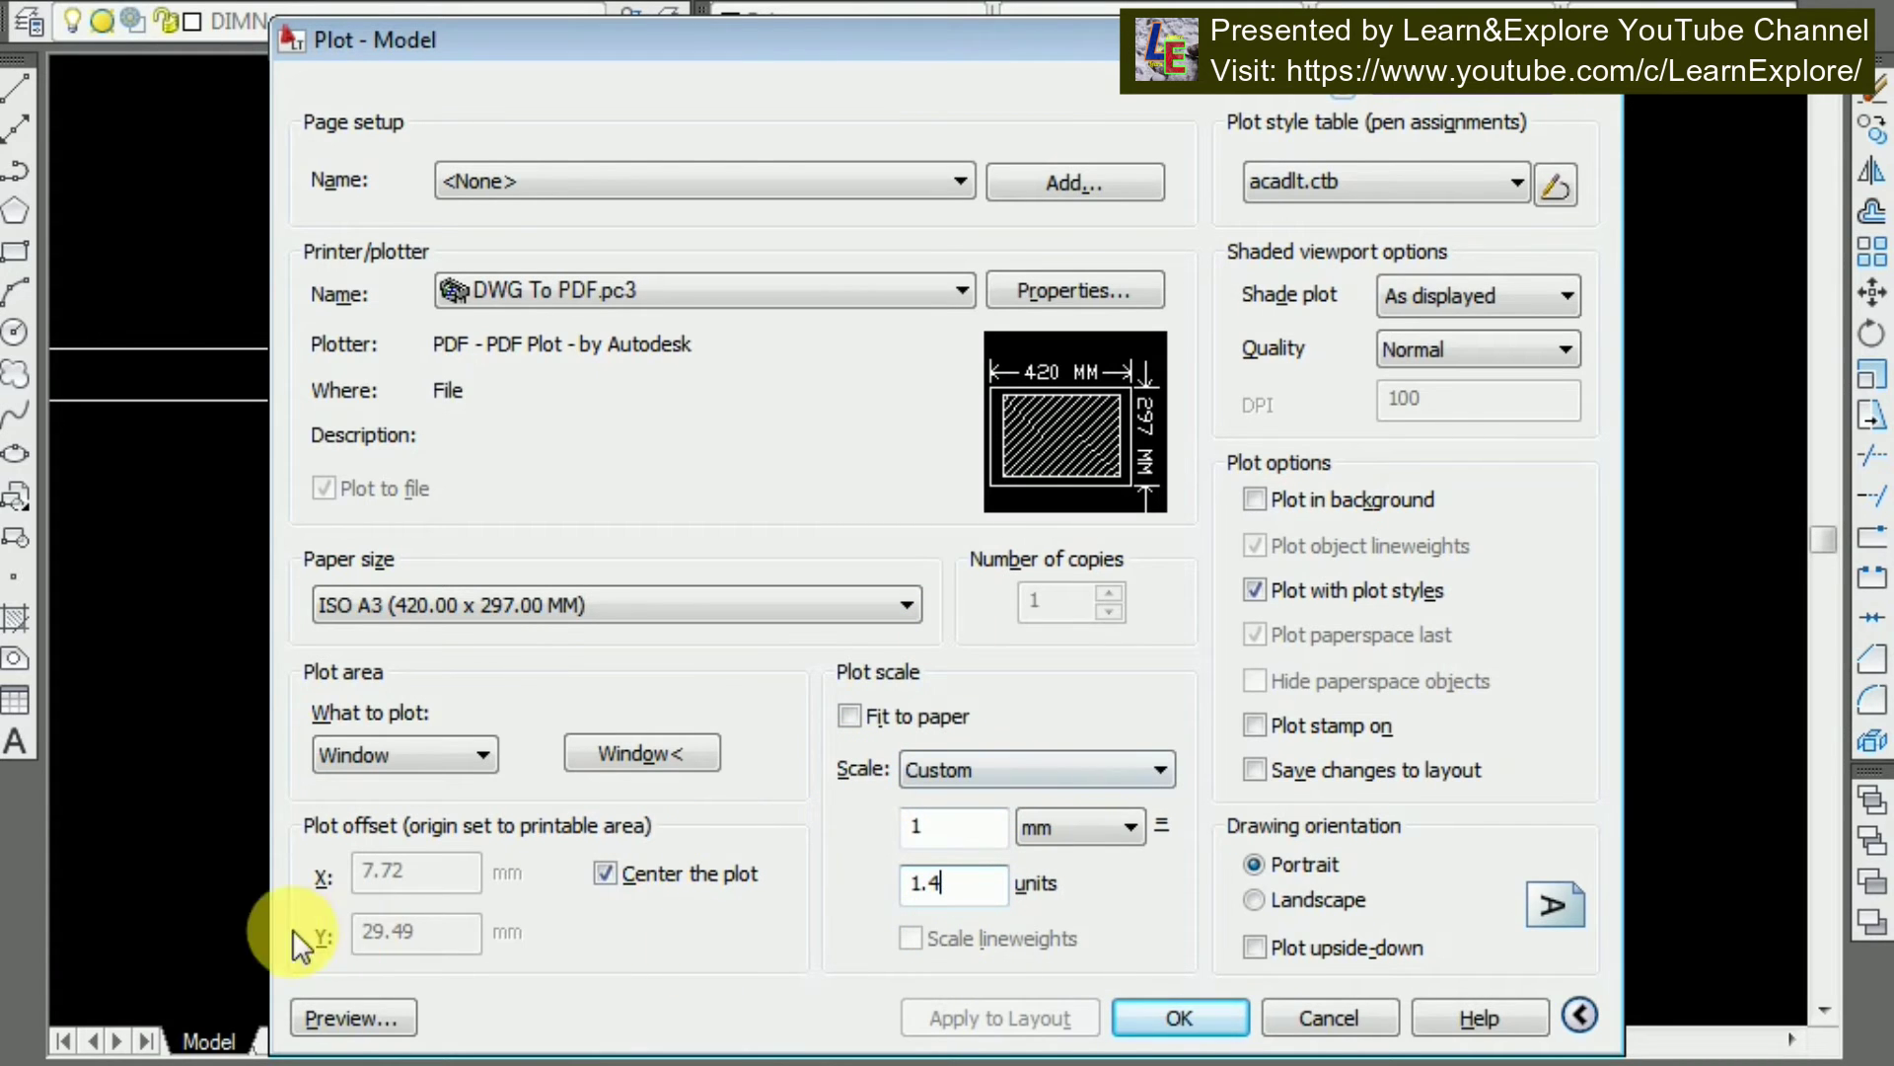
pyautogui.click(351, 1018)
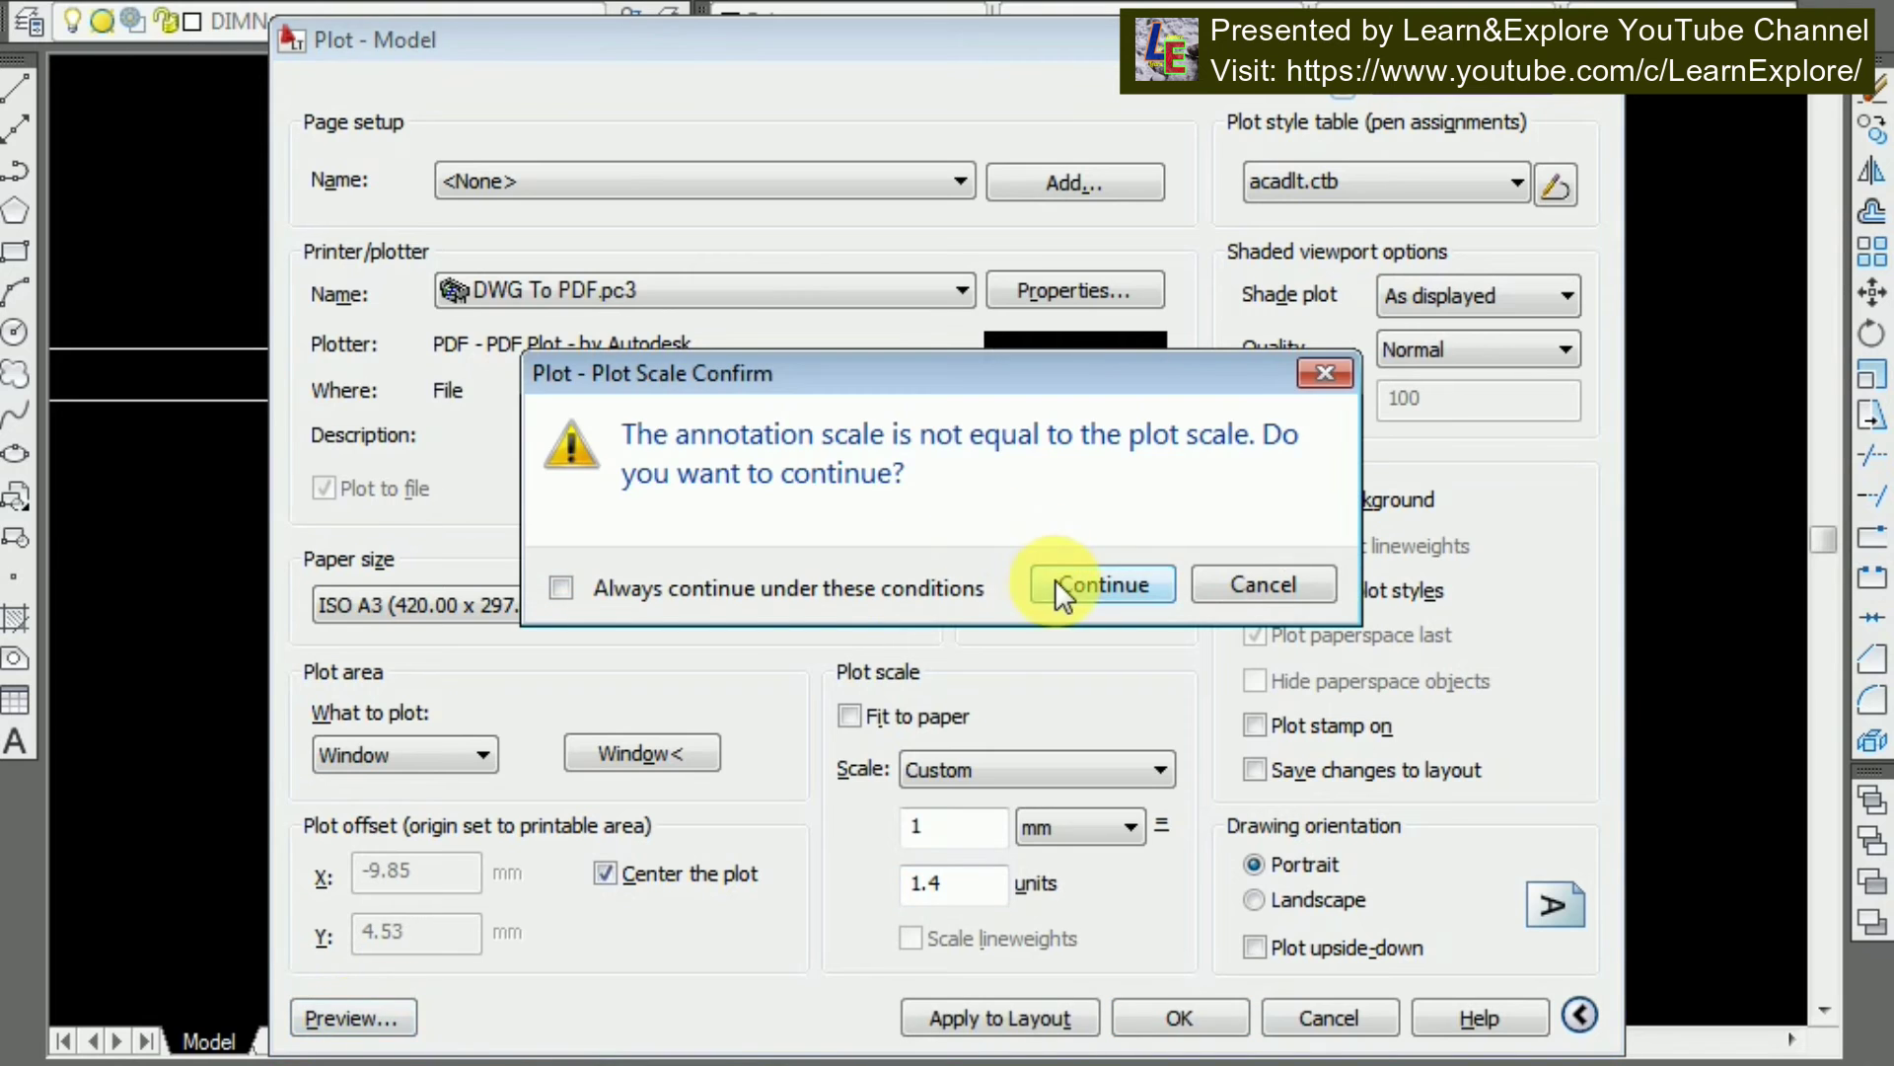
pyautogui.click(1055, 584)
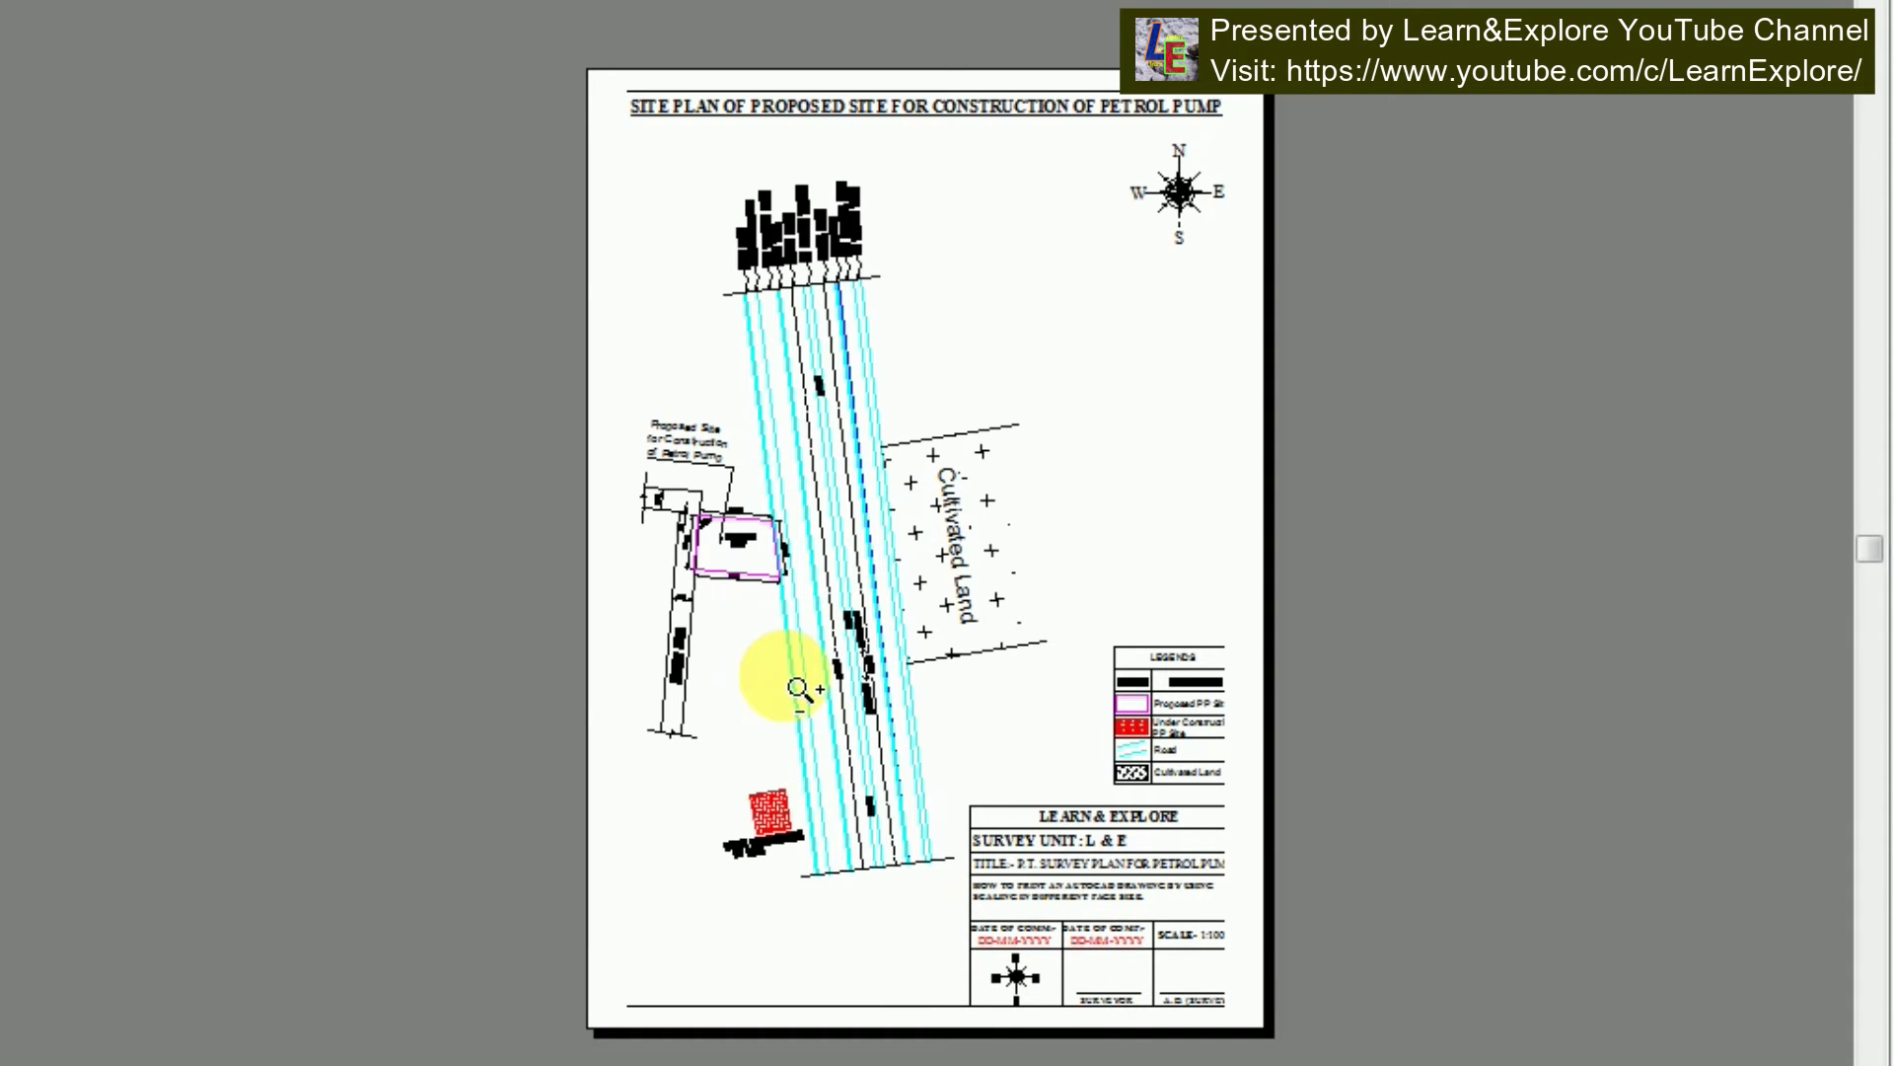
pyautogui.press('Escape')
# Return the custom plot scale to 1 mm = 1.6 units and check the sheet margins in the plot preview
pyautogui.click(986, 889)
pyautogui.press('BackSpace')
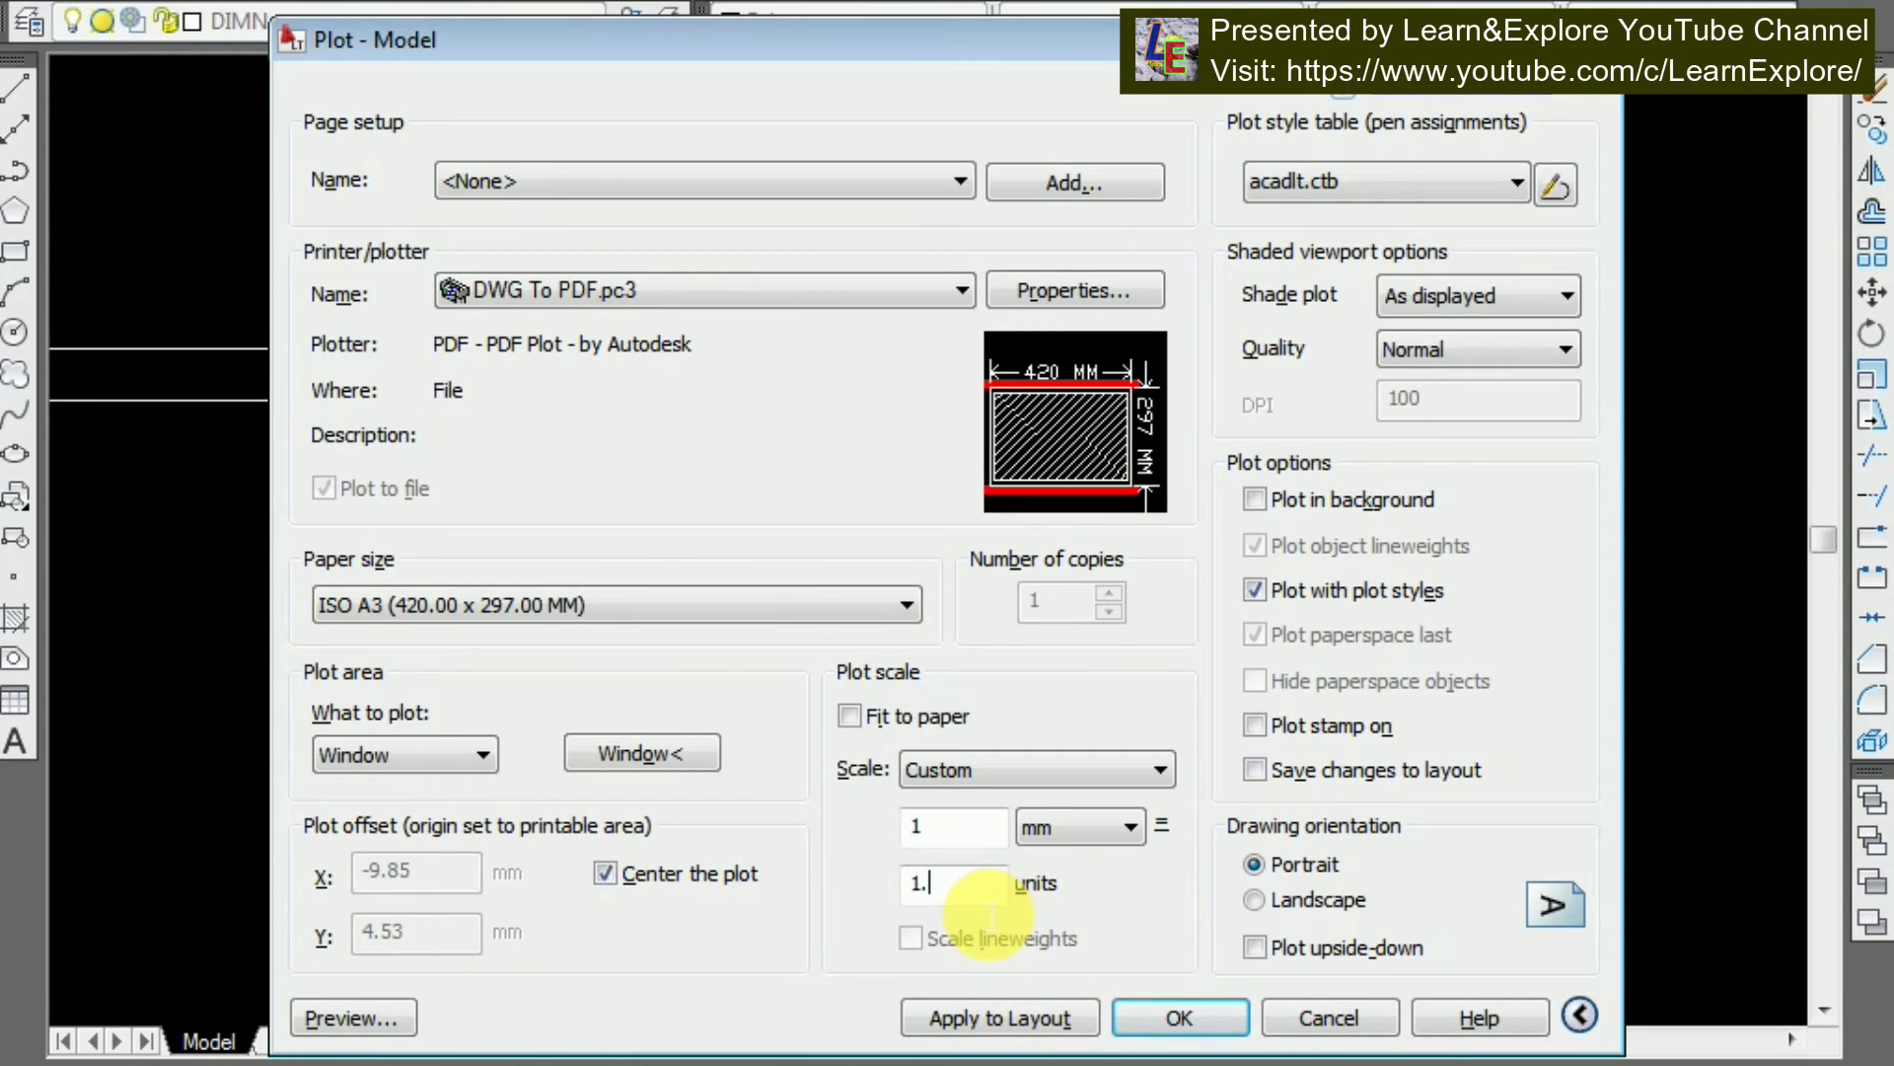
pyautogui.write('6')
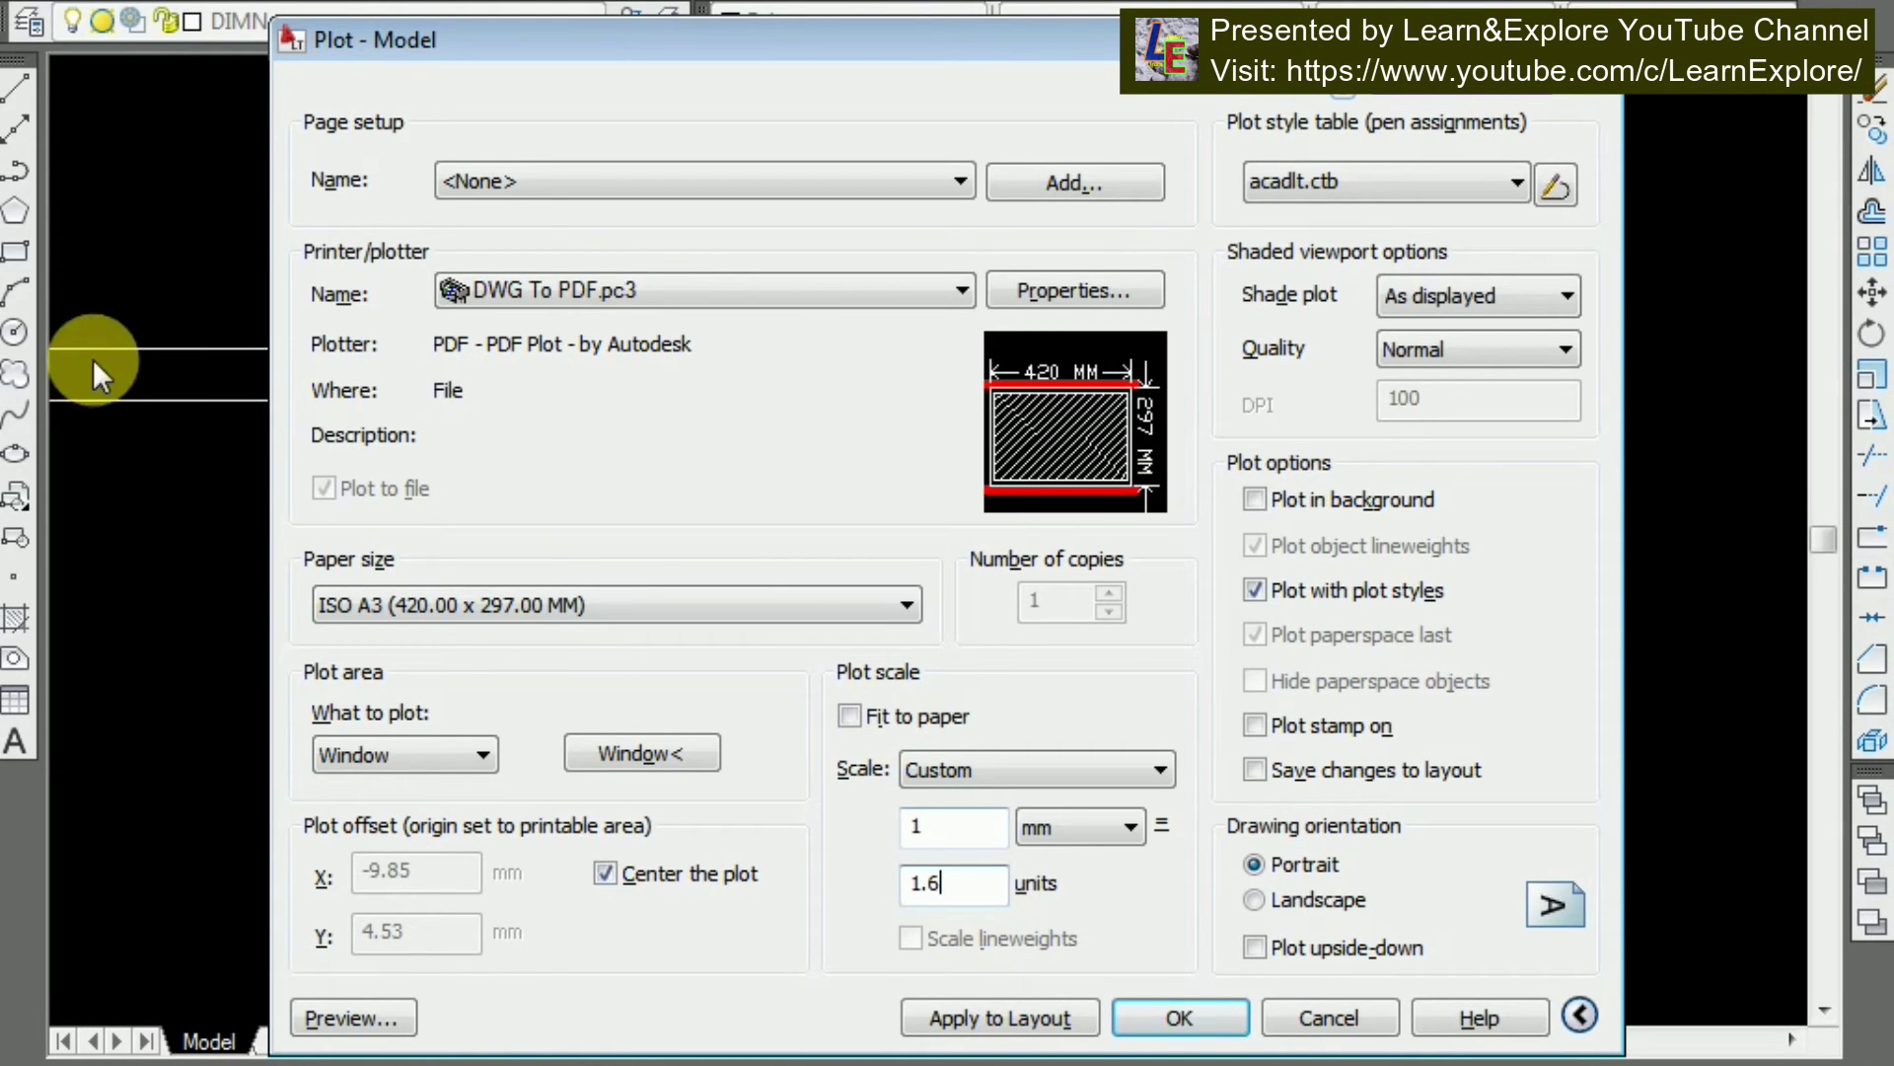
pyautogui.click(395, 1018)
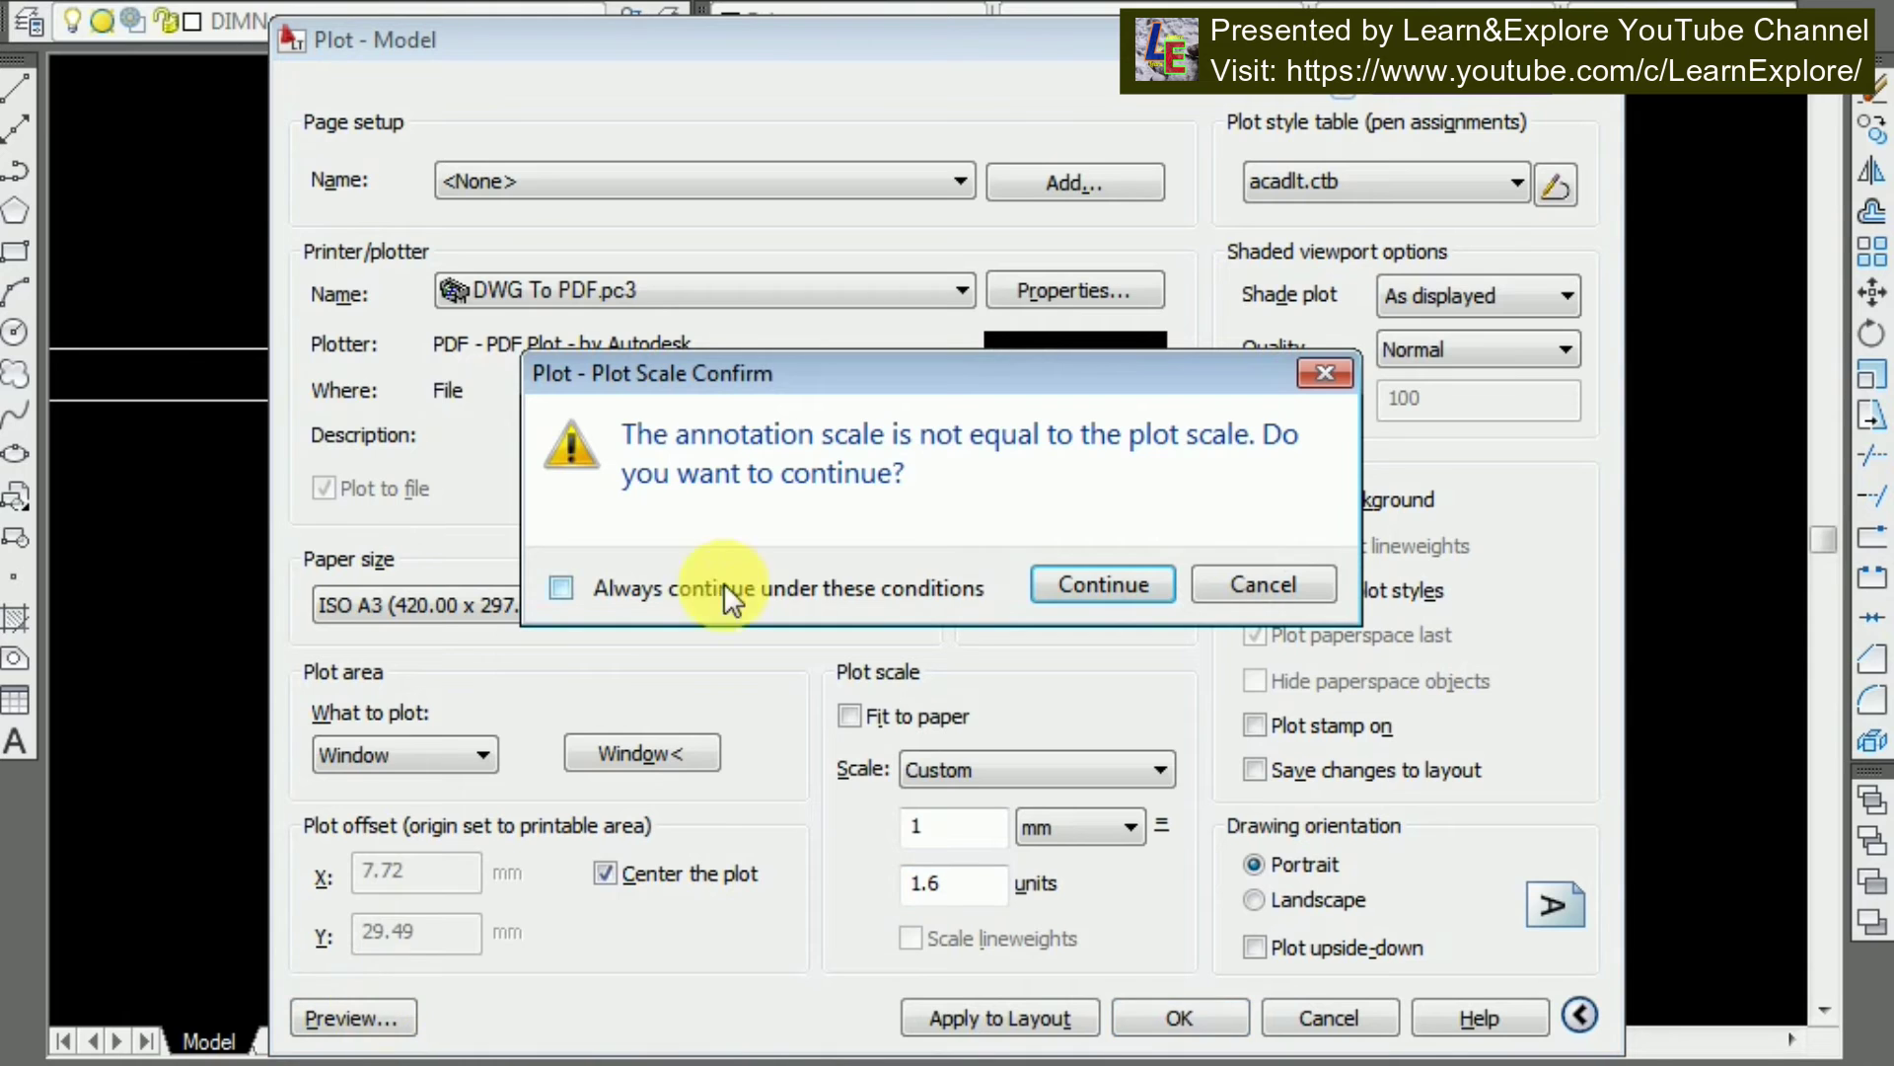
pyautogui.click(1160, 576)
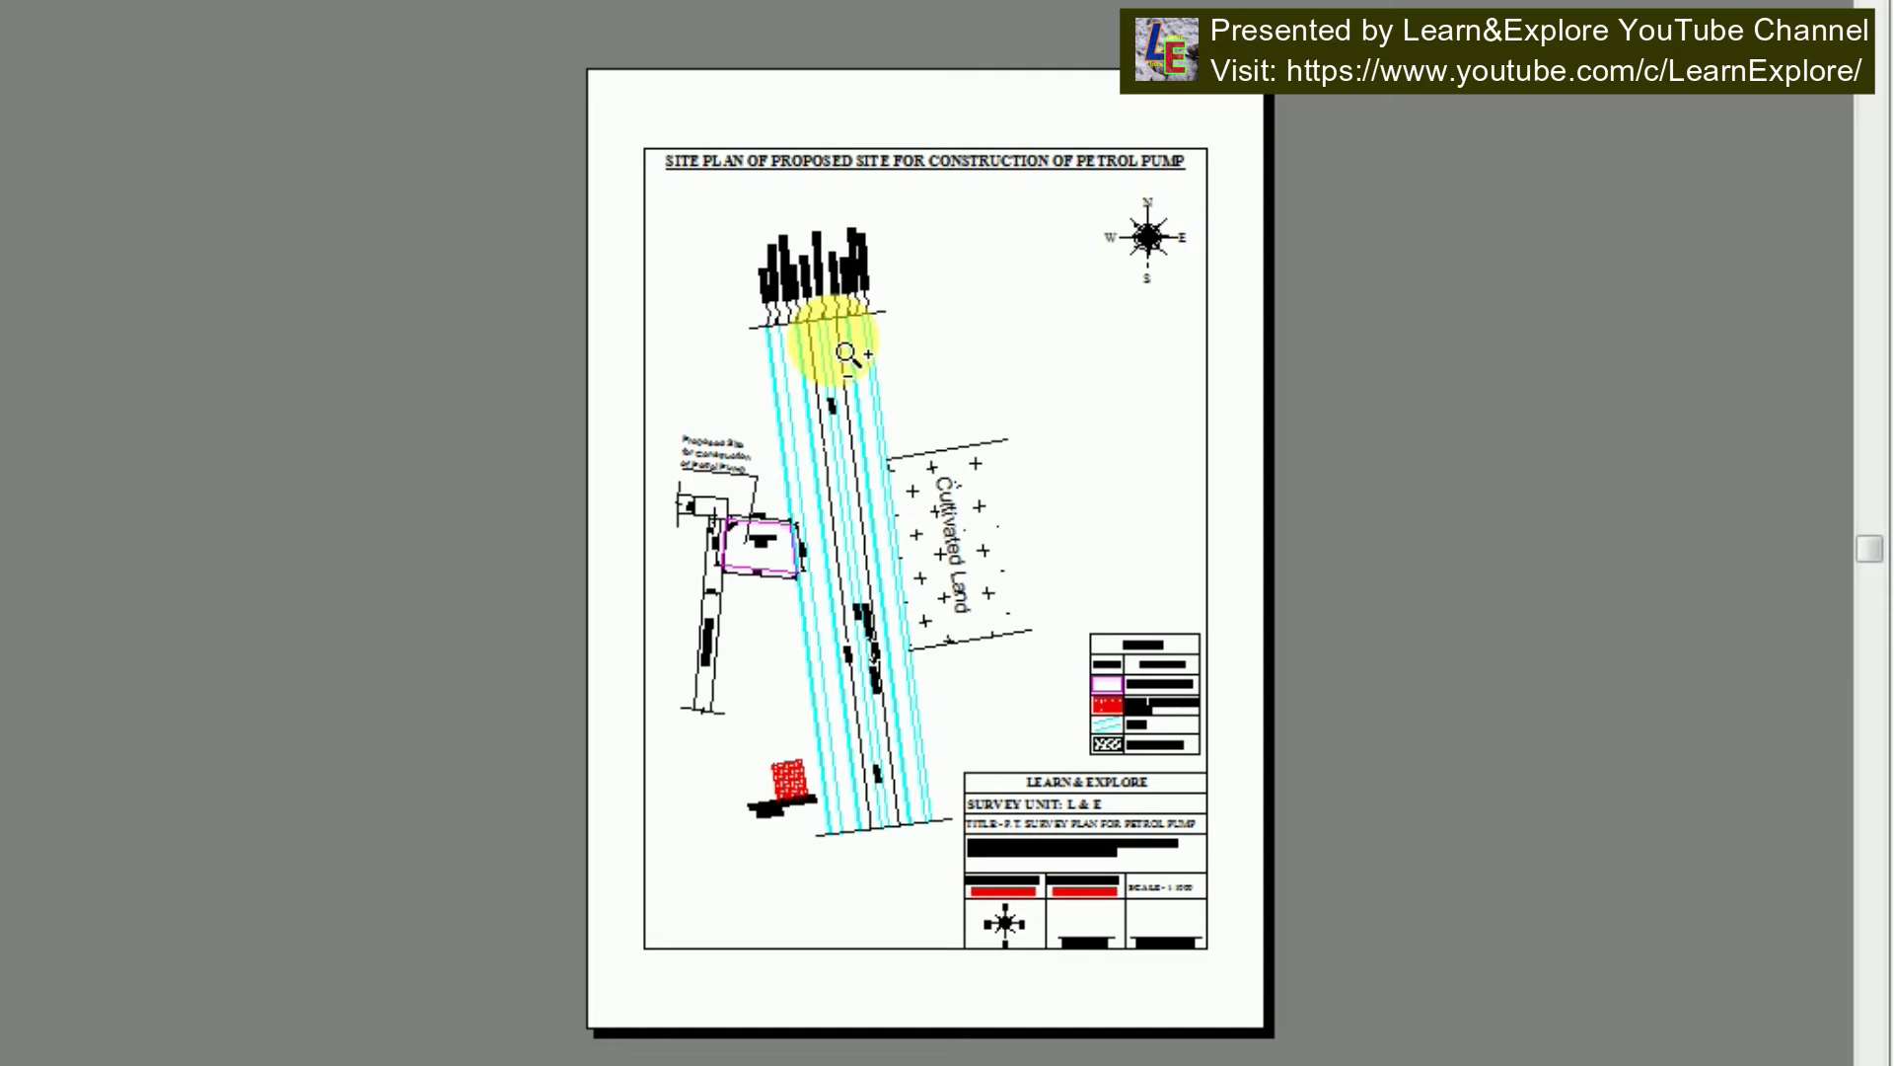
pyautogui.press('Escape')
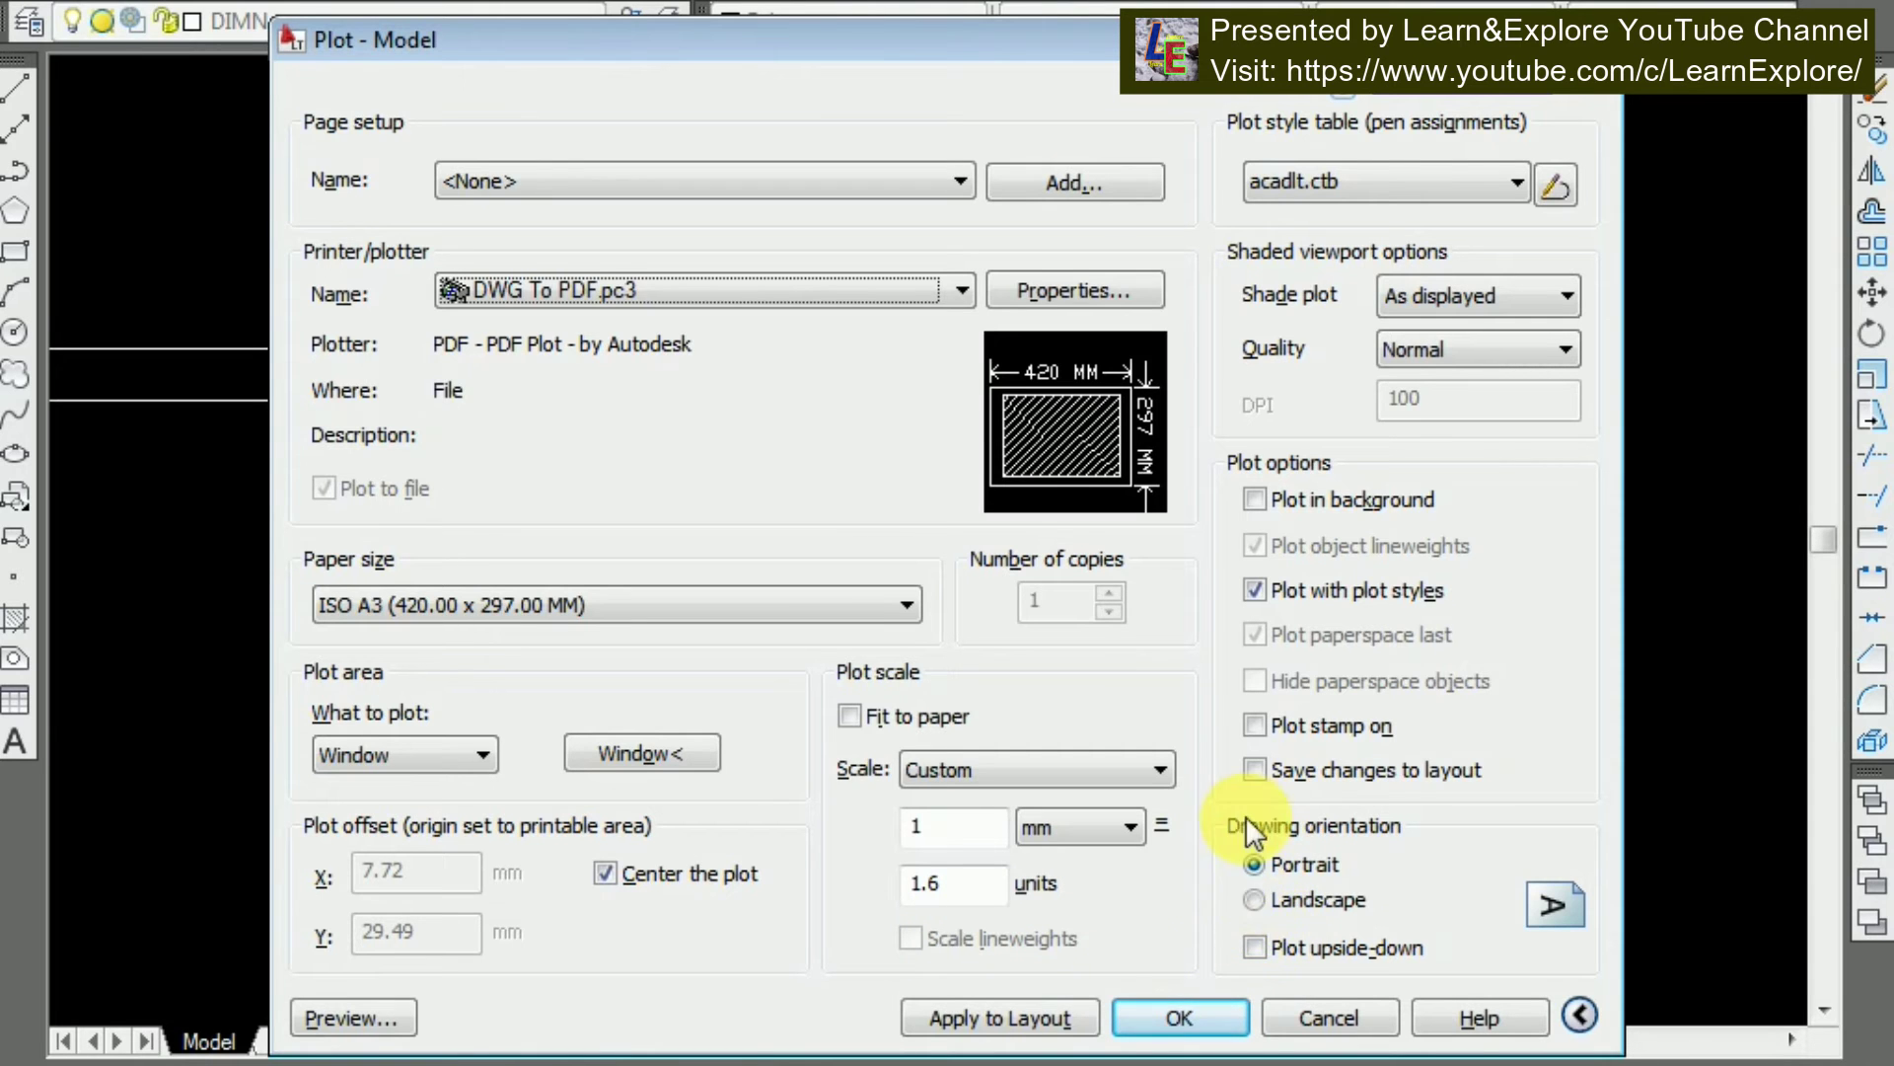
pyautogui.click(355, 1016)
pyautogui.click(1103, 585)
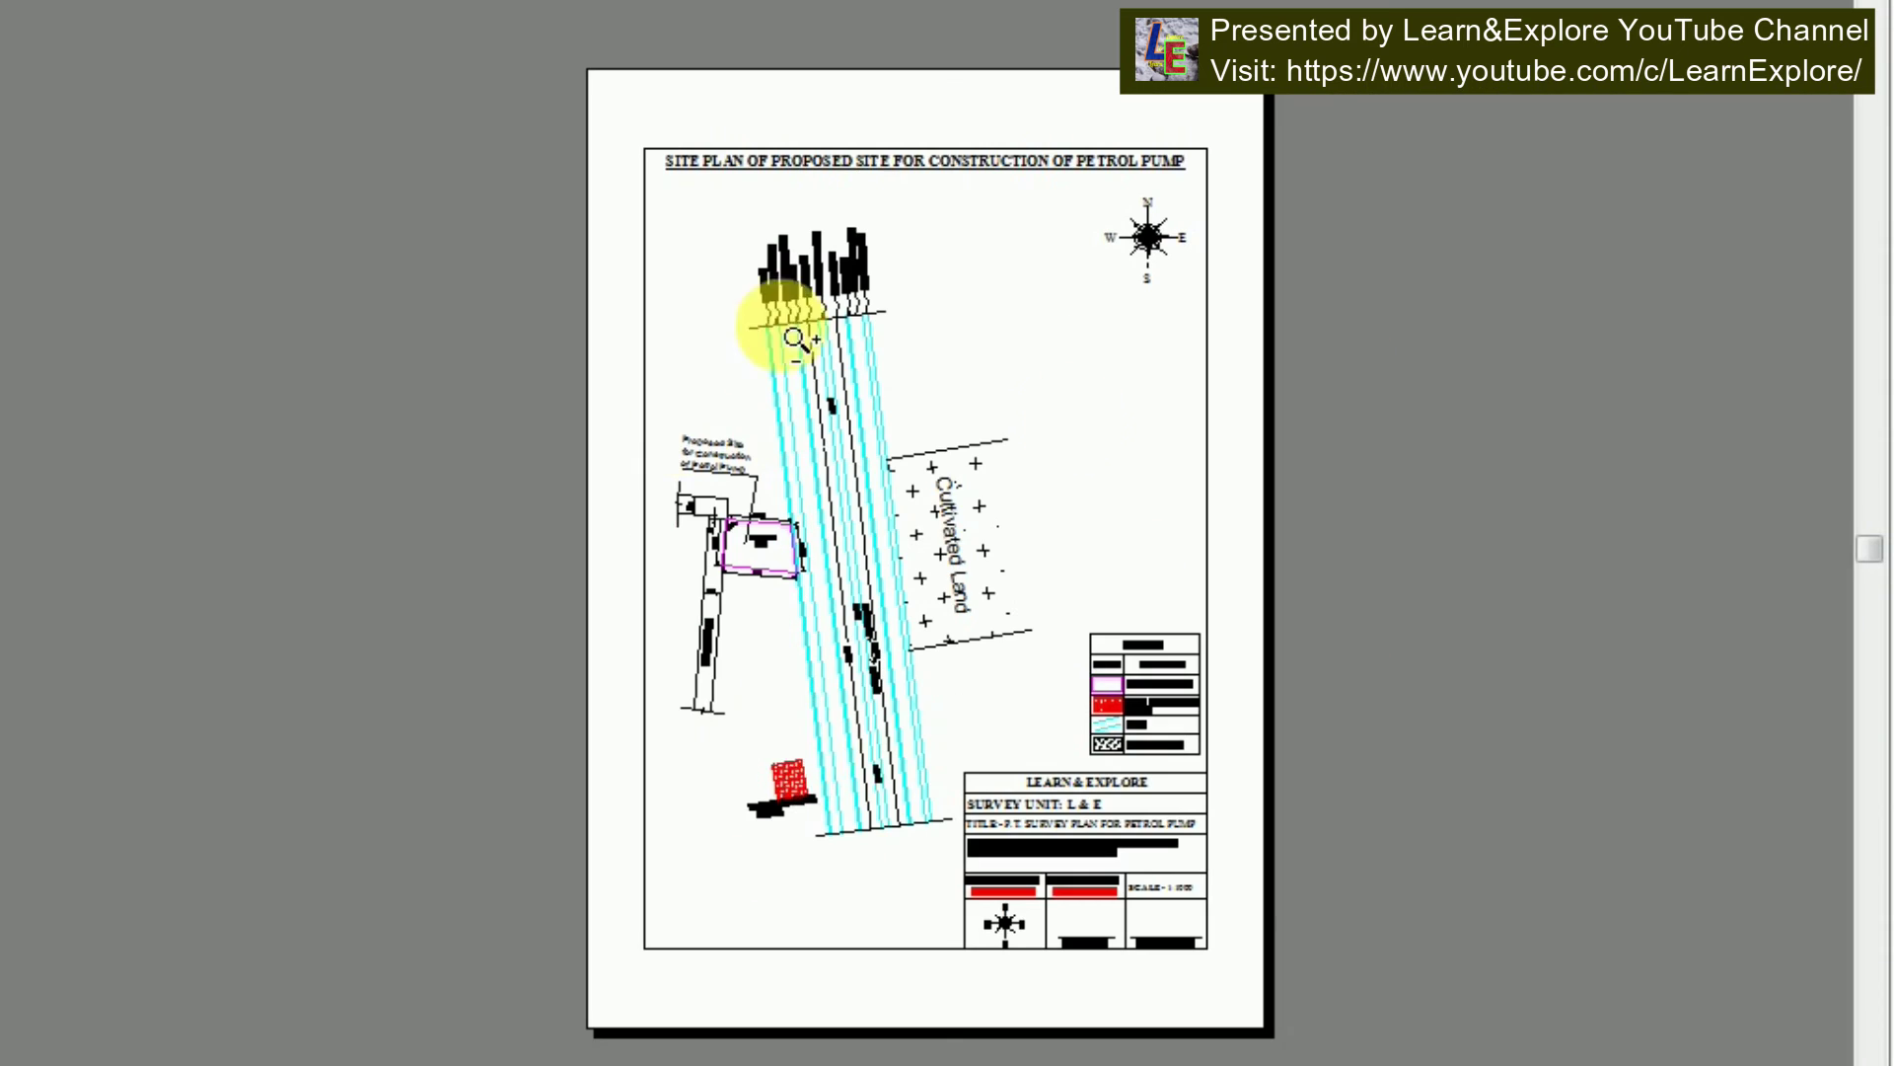
pyautogui.press('Escape')
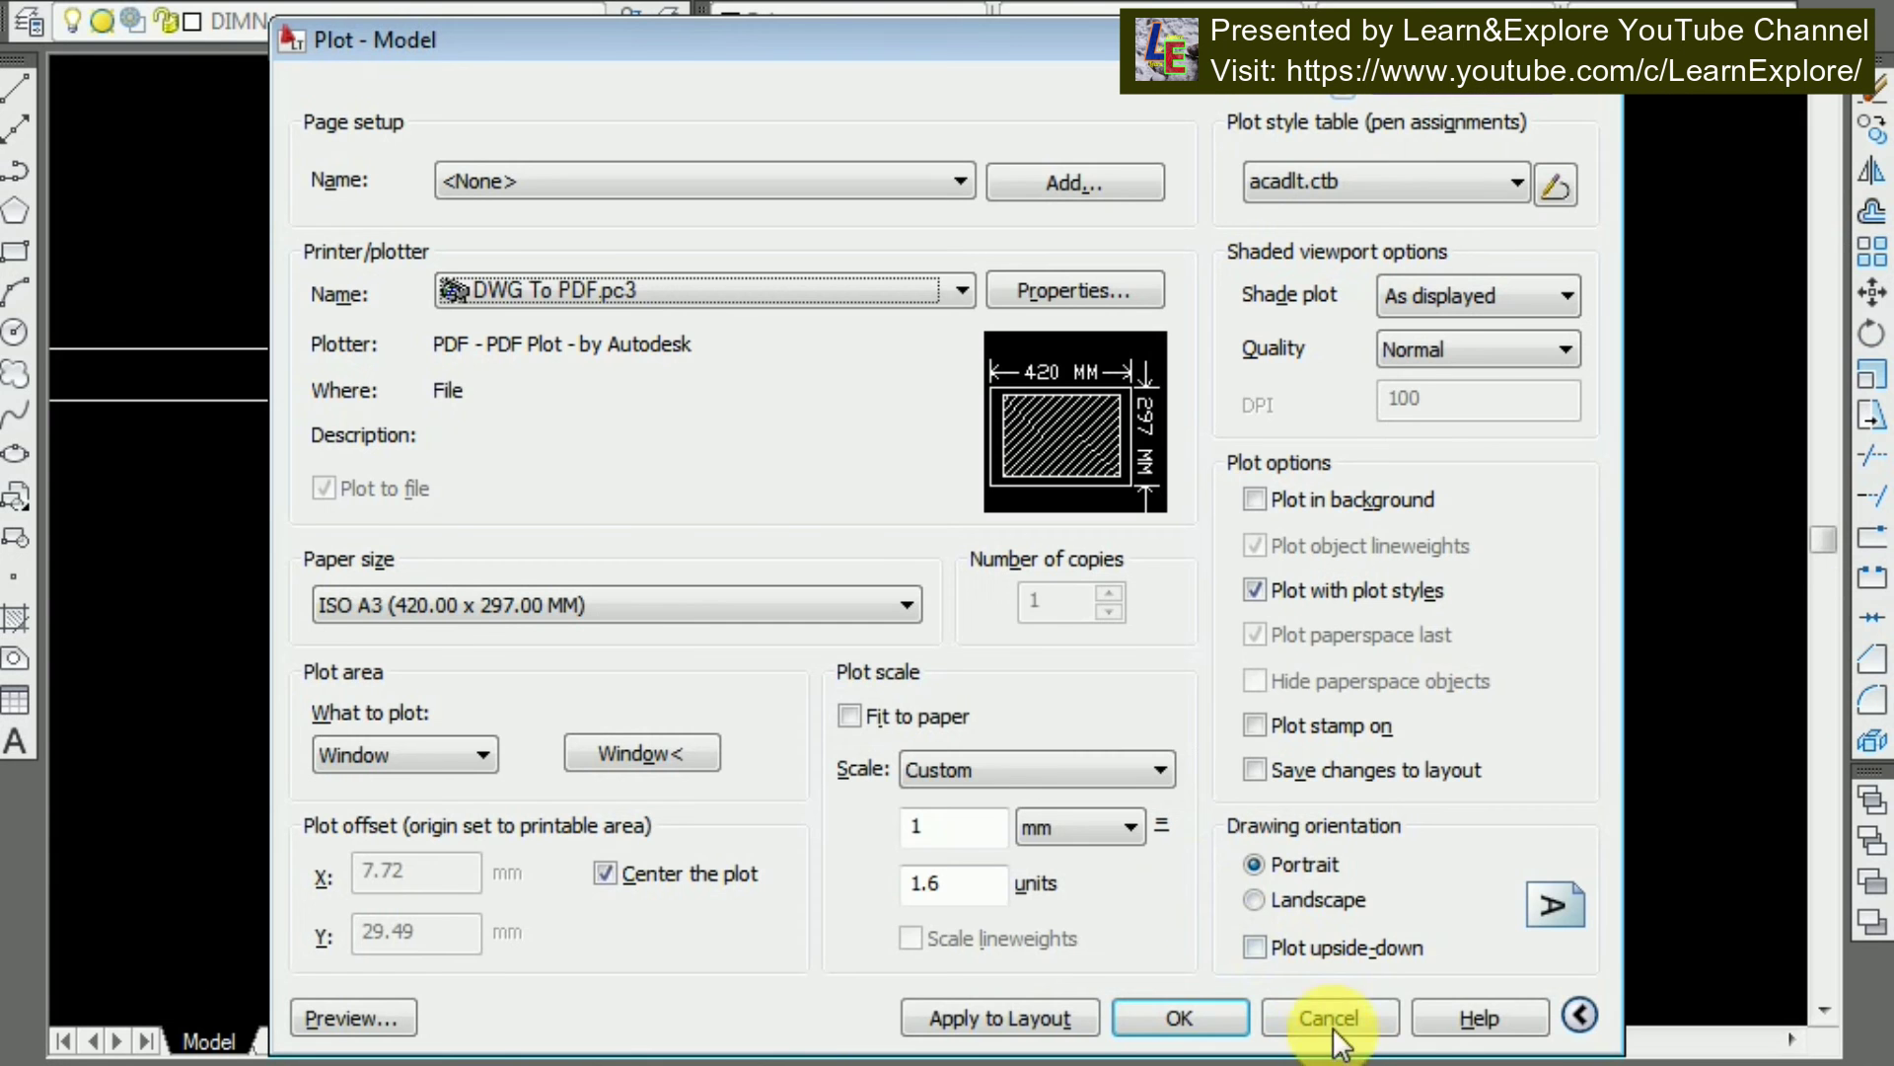
# Switch the drawing orientation to Landscape and preview the plot
pyautogui.click(1251, 902)
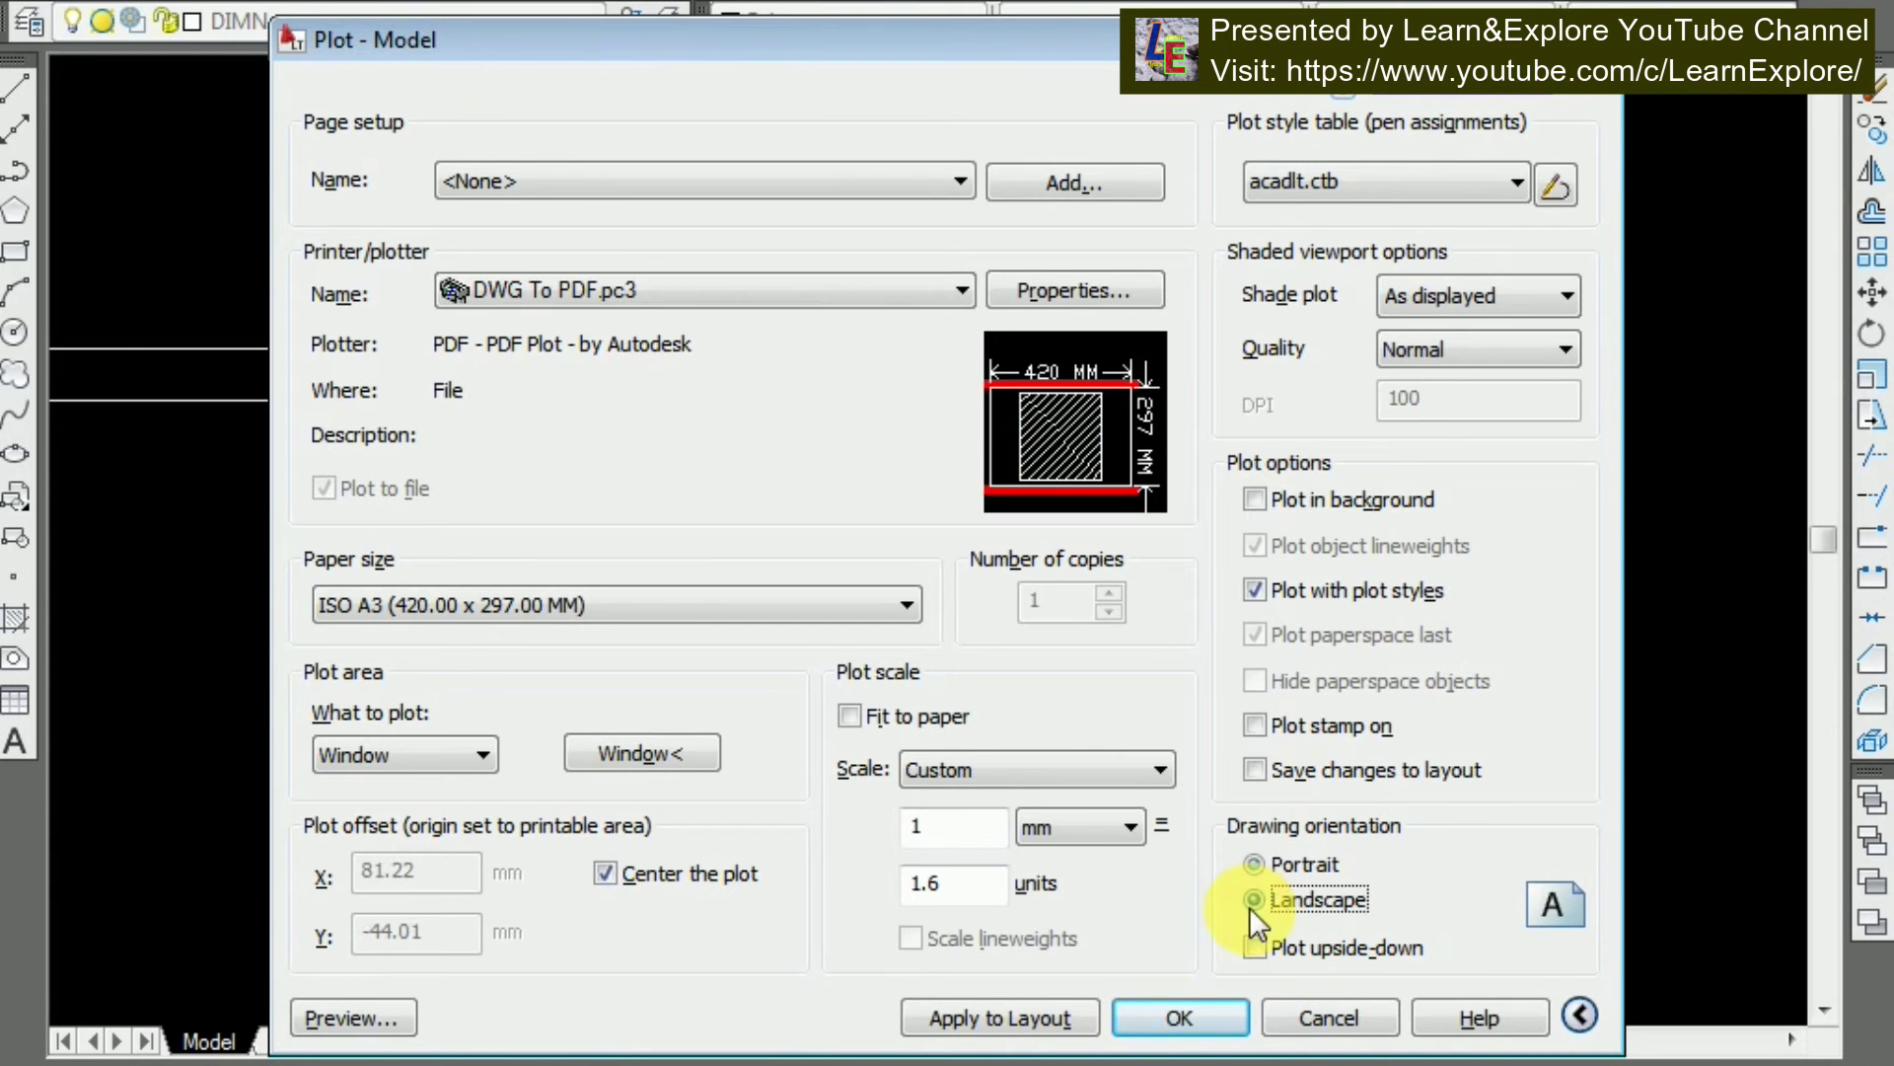
pyautogui.click(352, 1016)
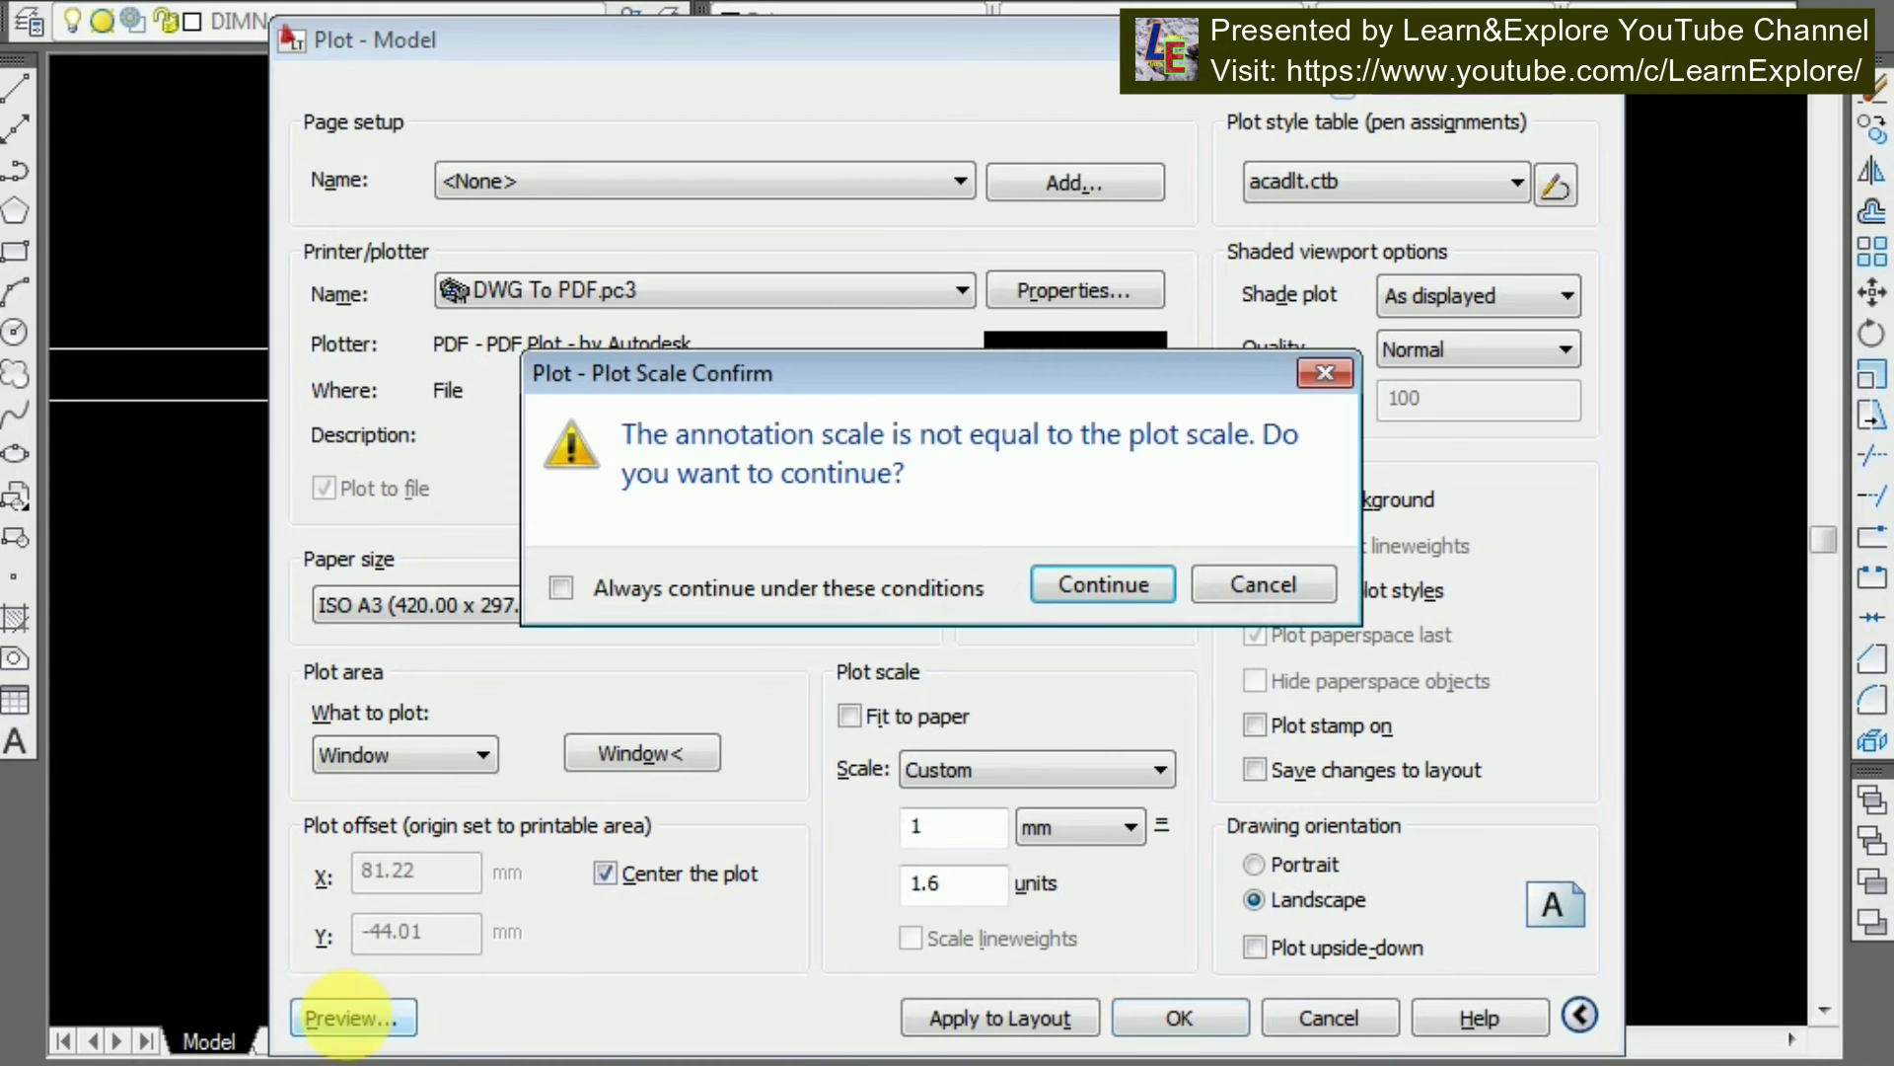
pyautogui.click(1103, 584)
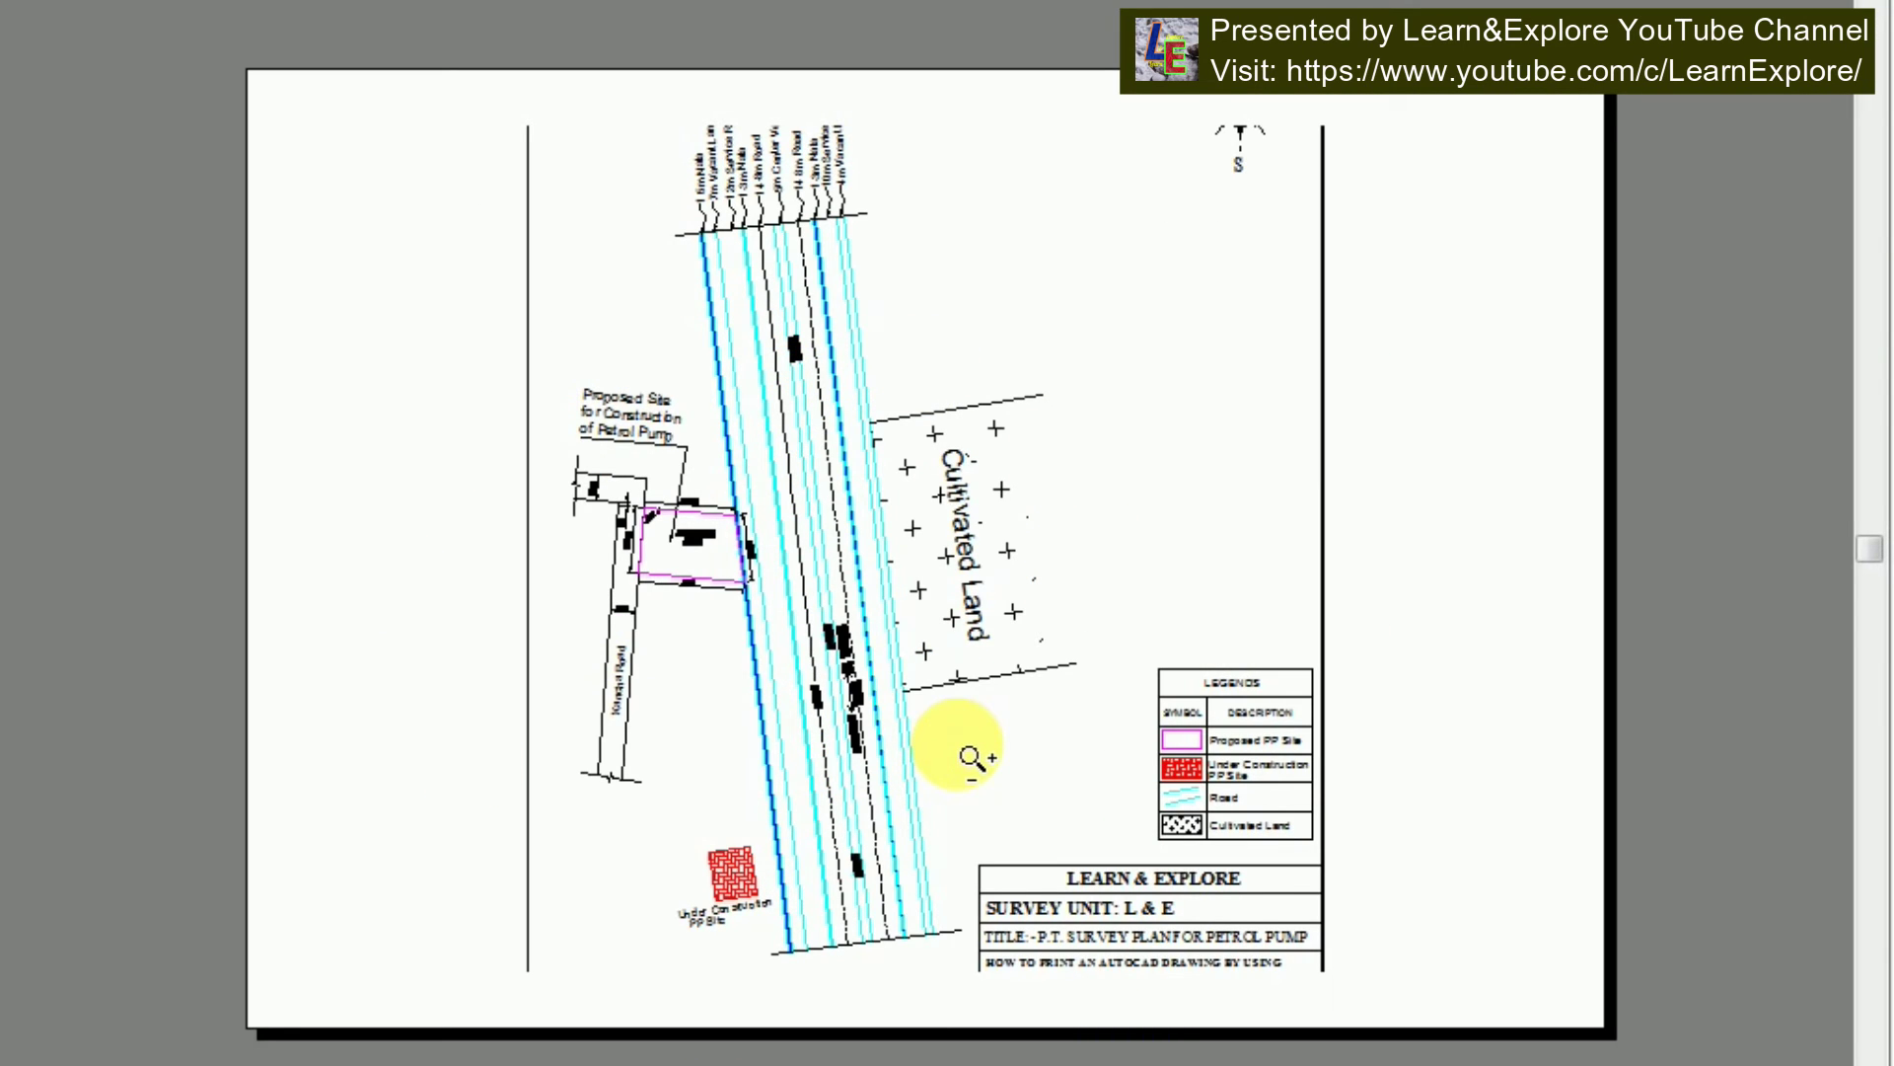
pyautogui.press('Escape')
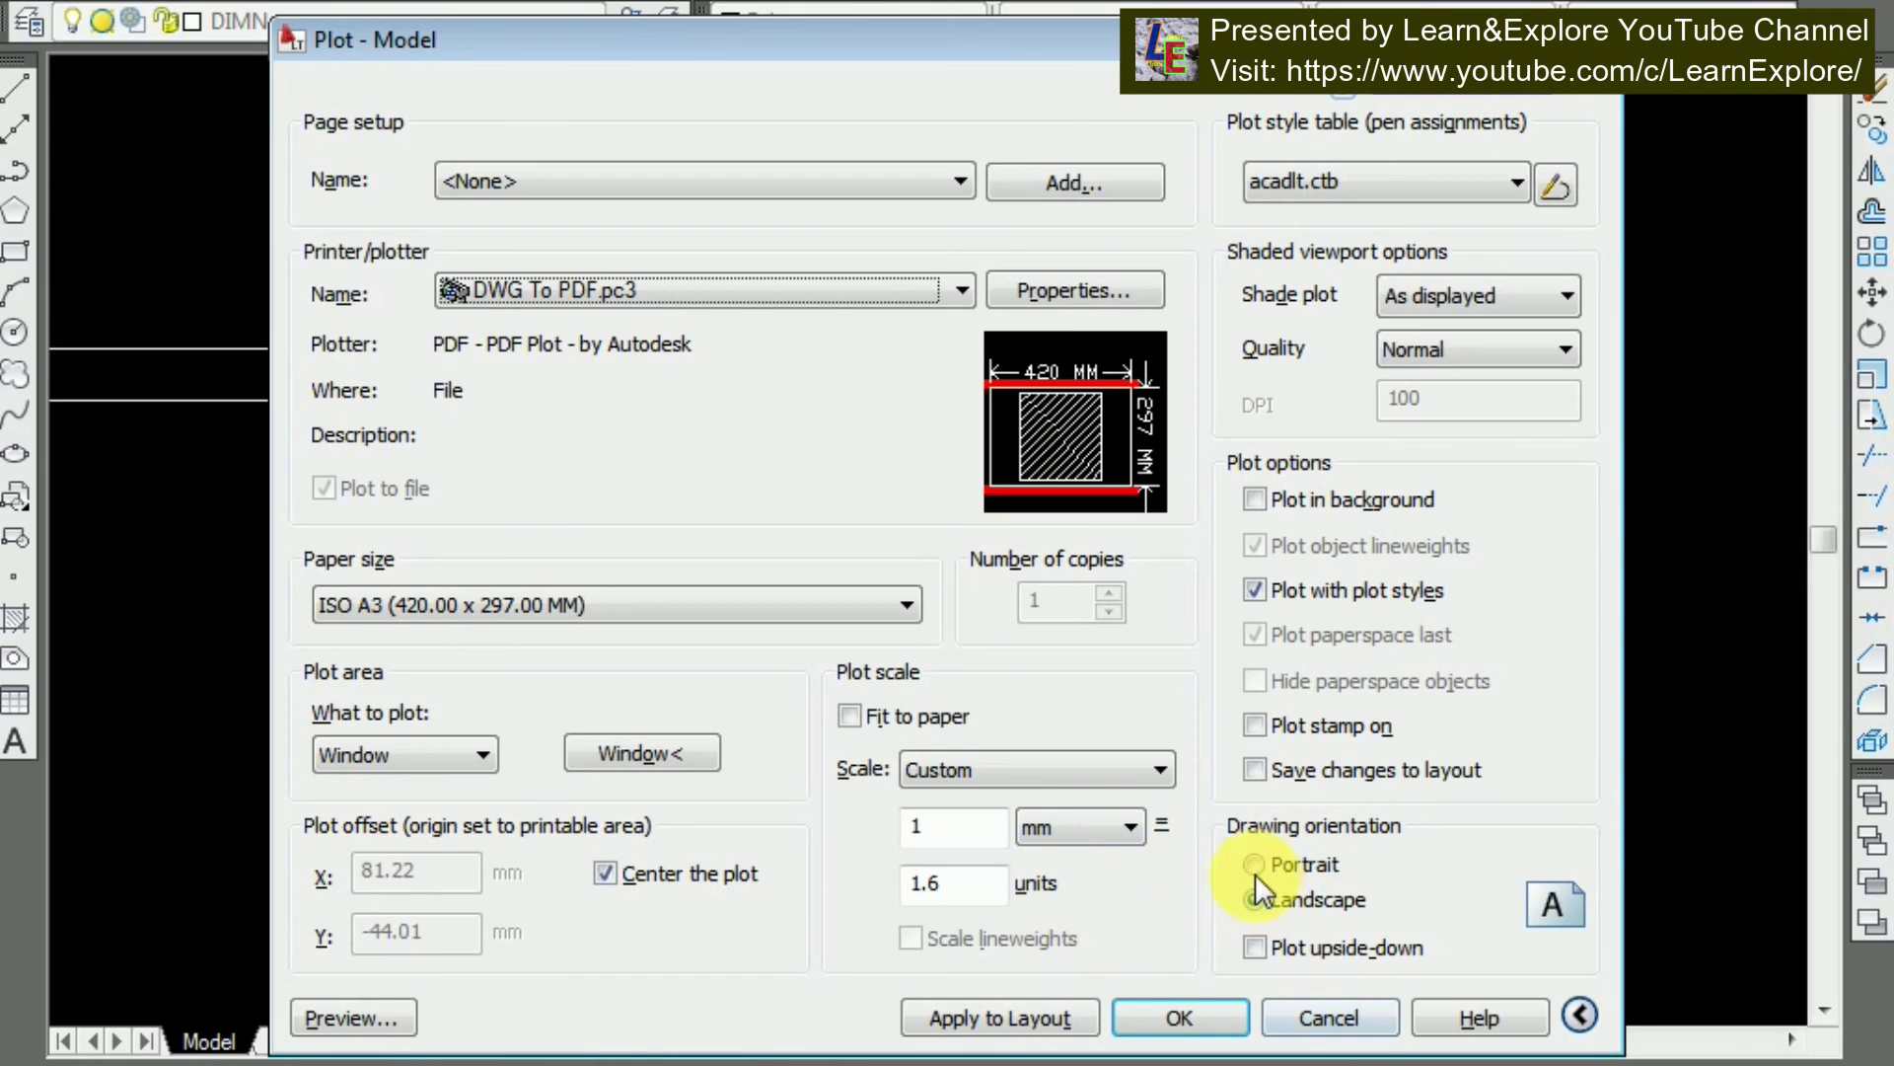
# Set the drawing orientation back to Portrait and preview the site plan once more
pyautogui.click(1259, 865)
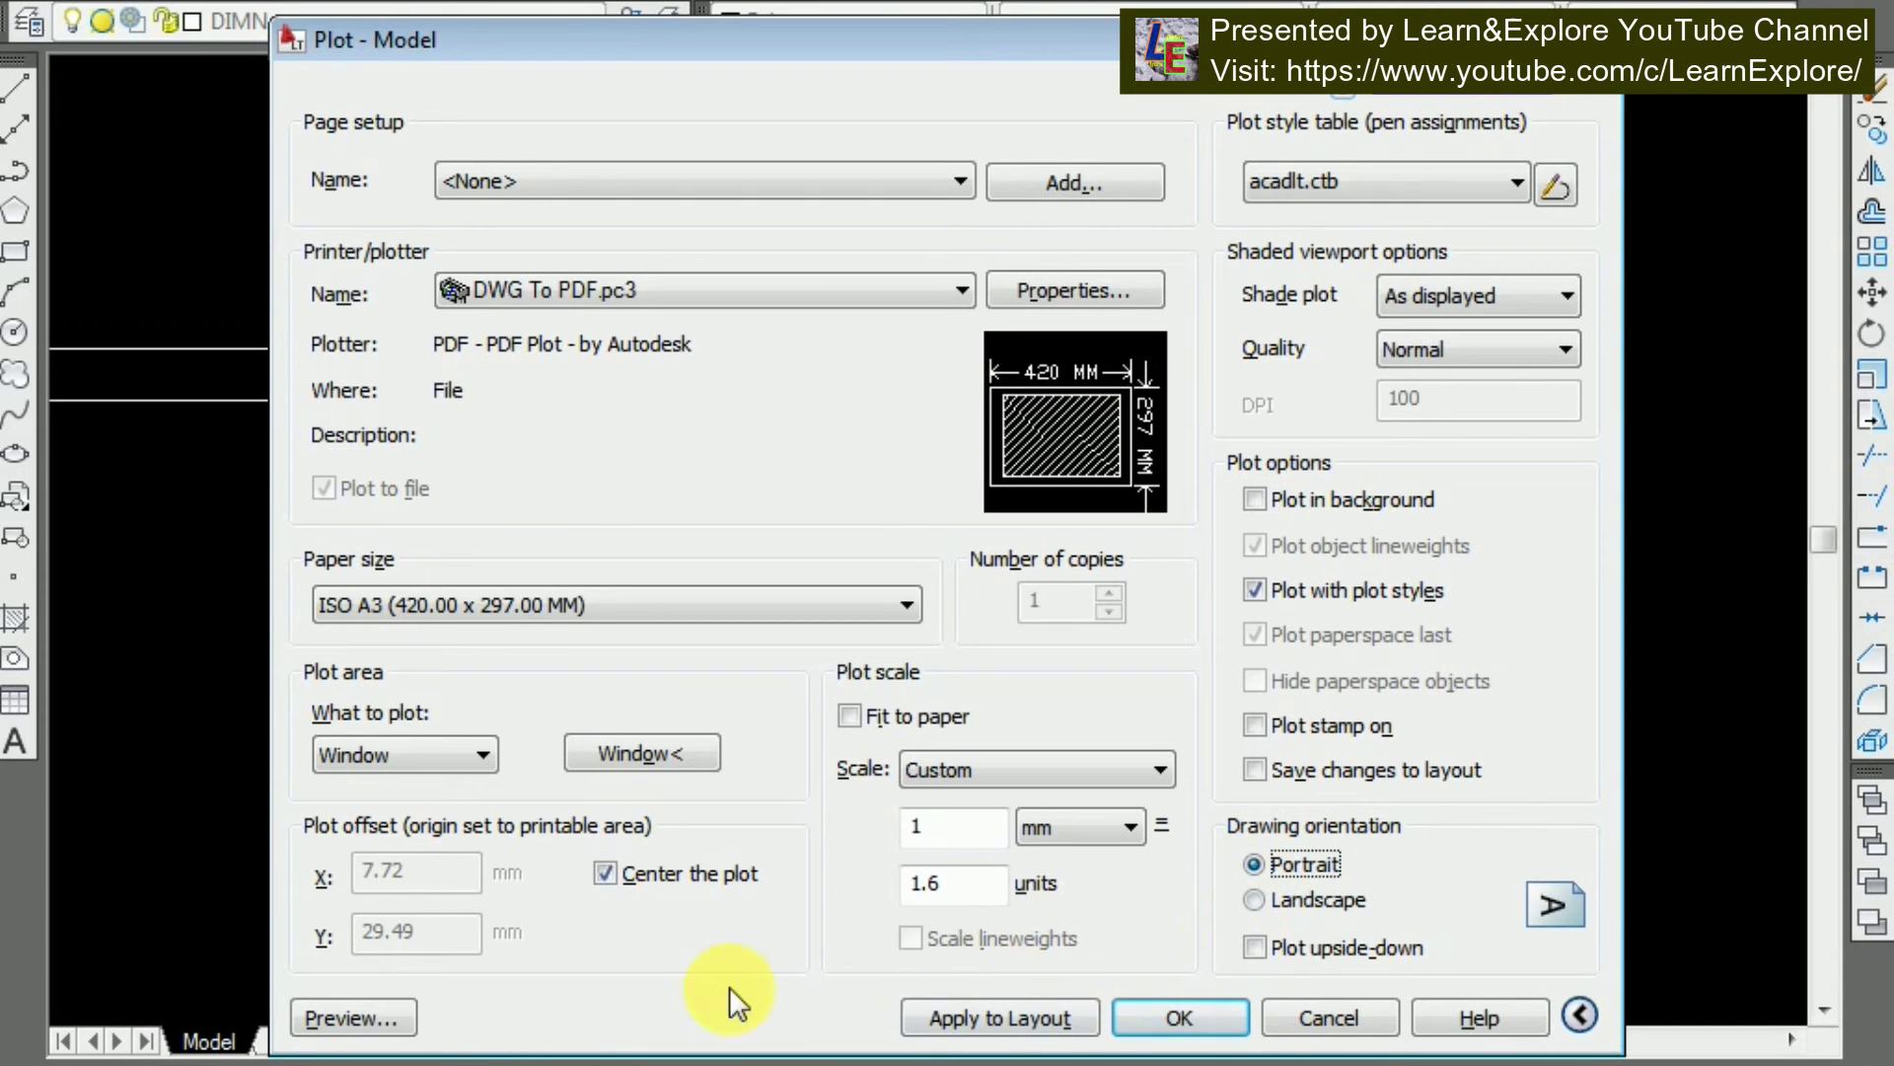
pyautogui.click(383, 1026)
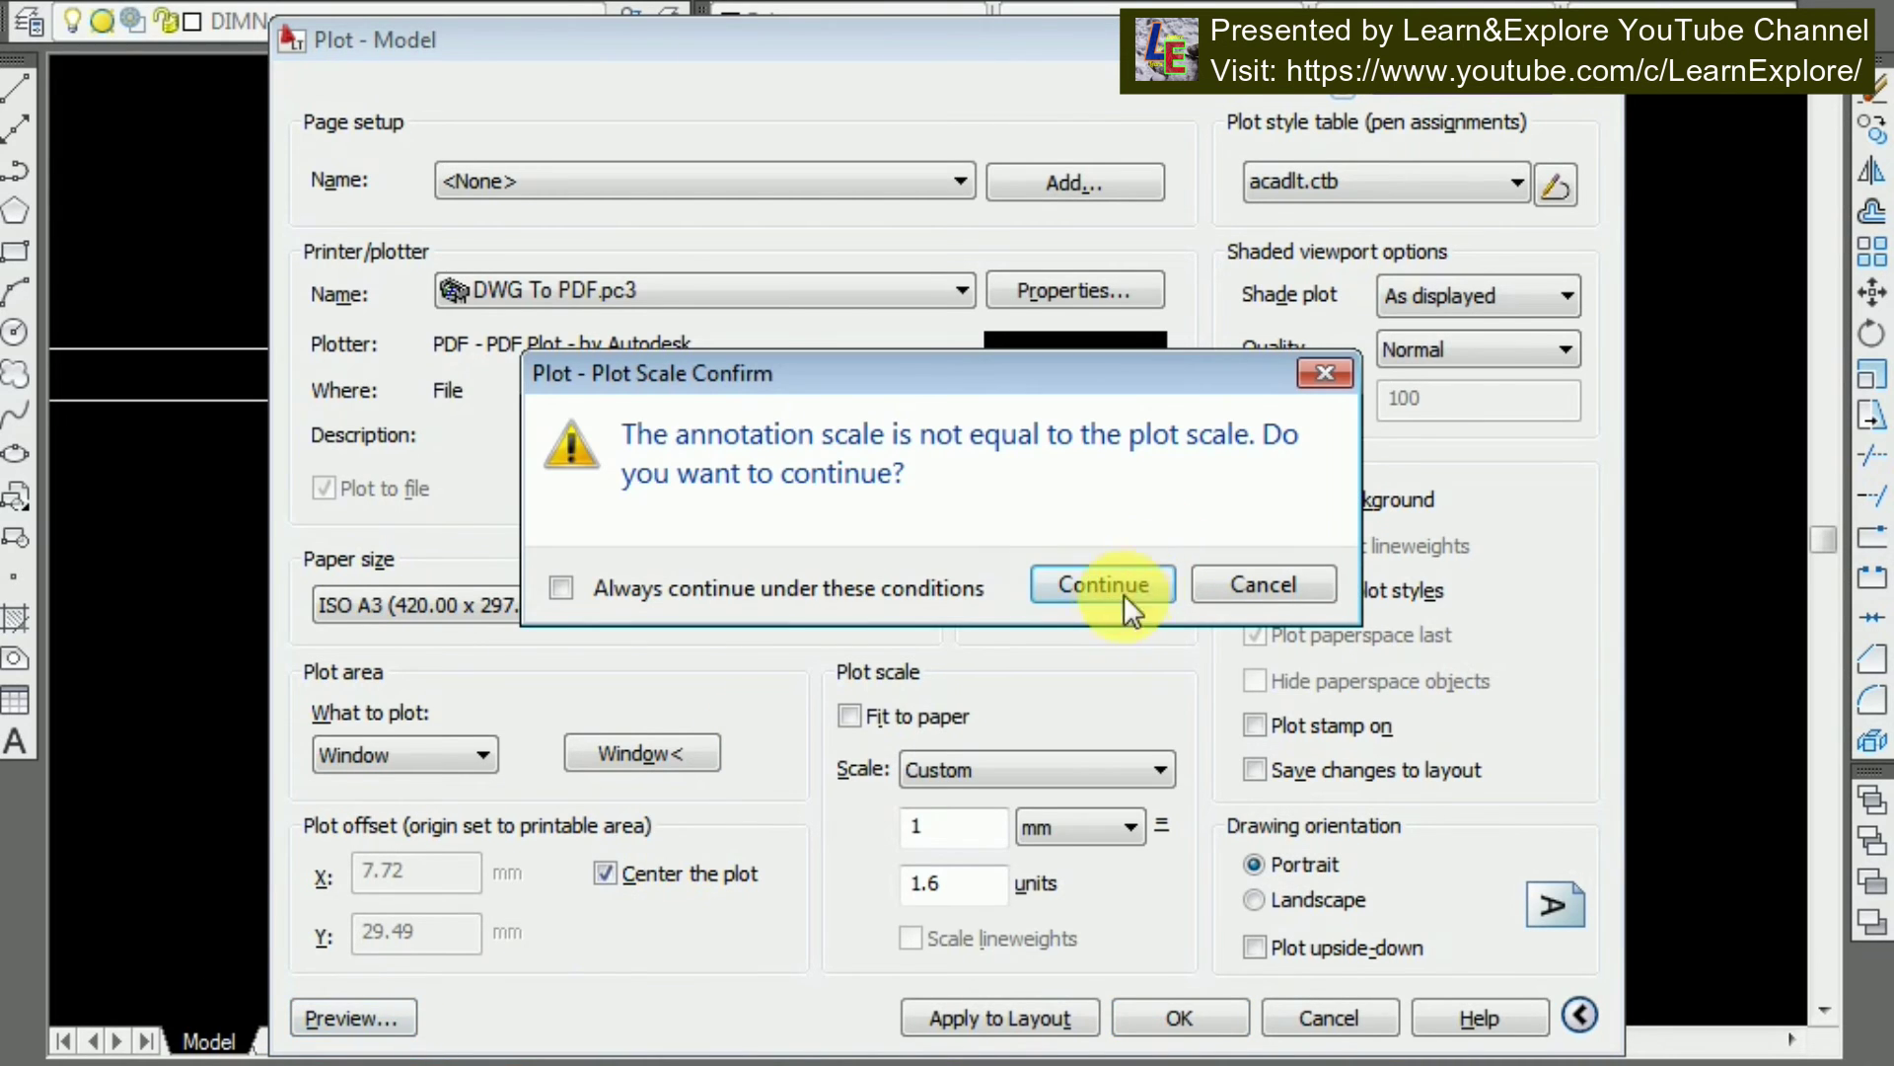
pyautogui.click(1115, 590)
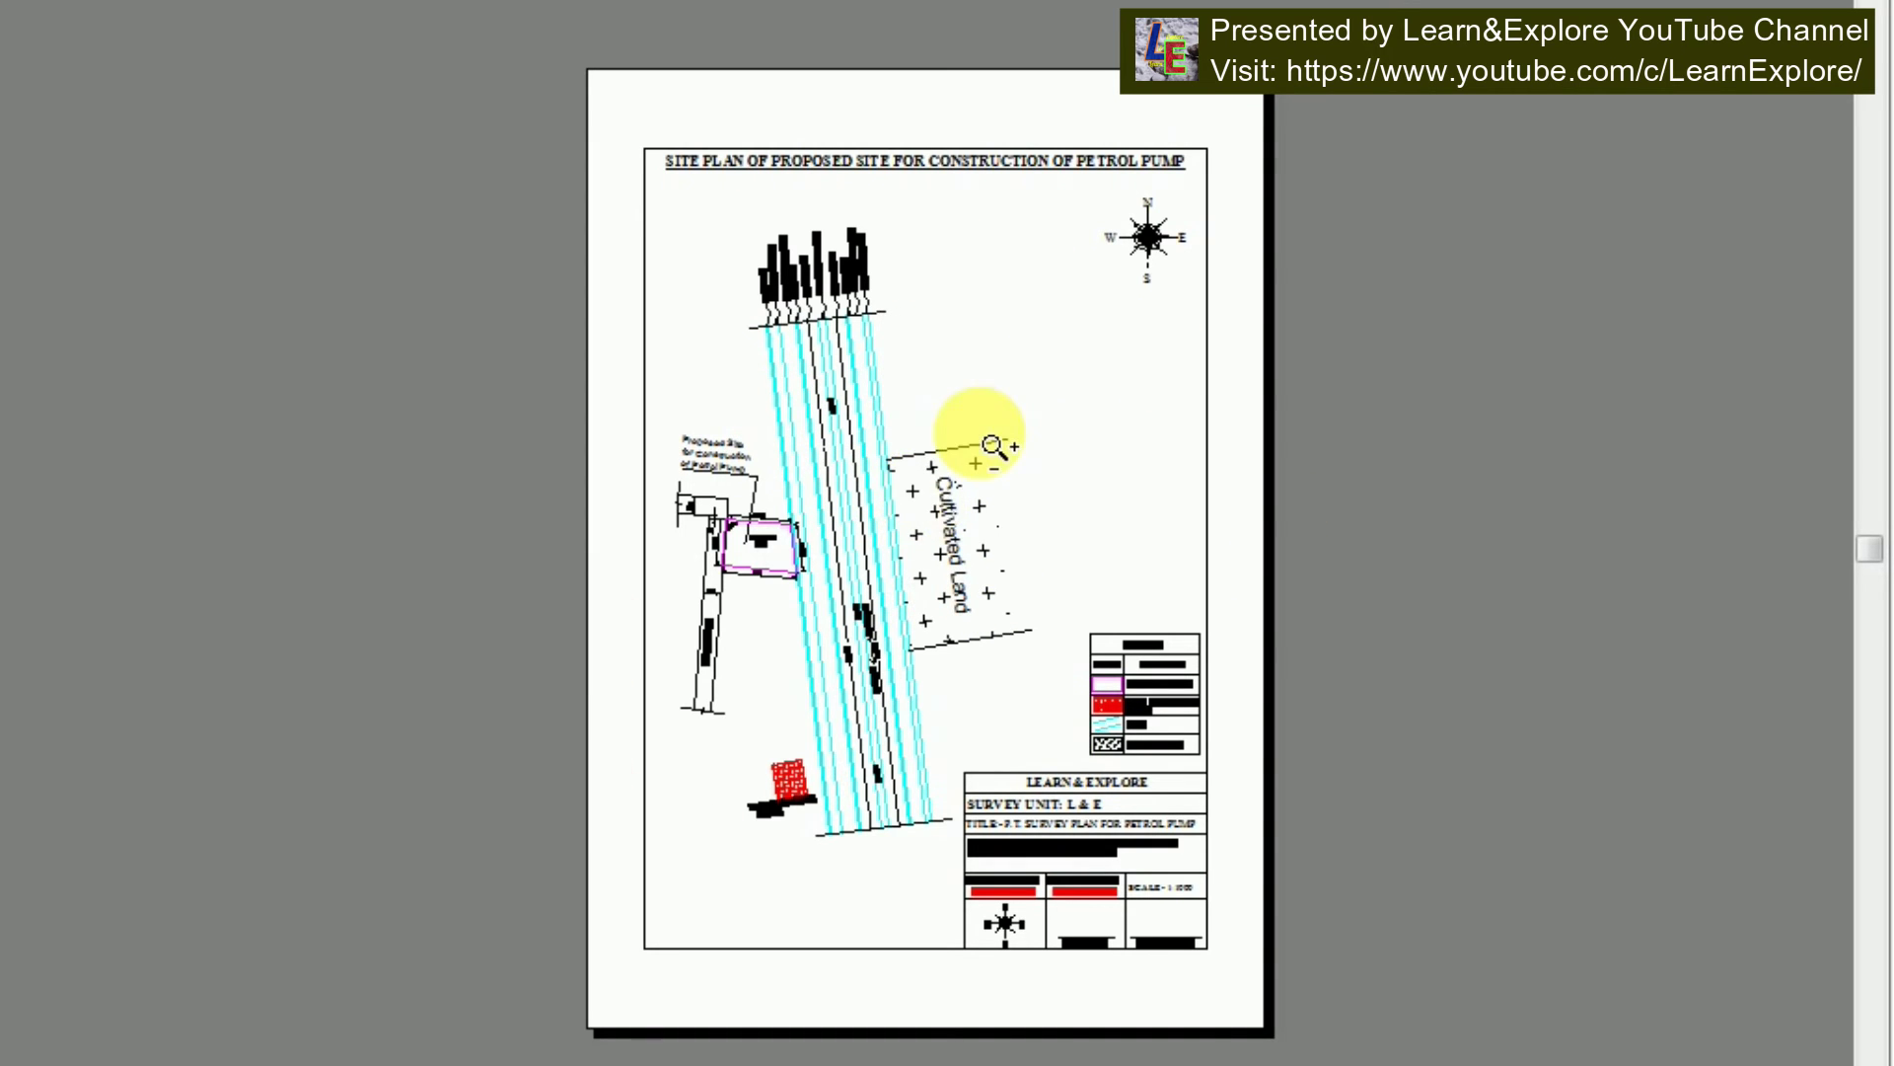
pyautogui.press('Escape')
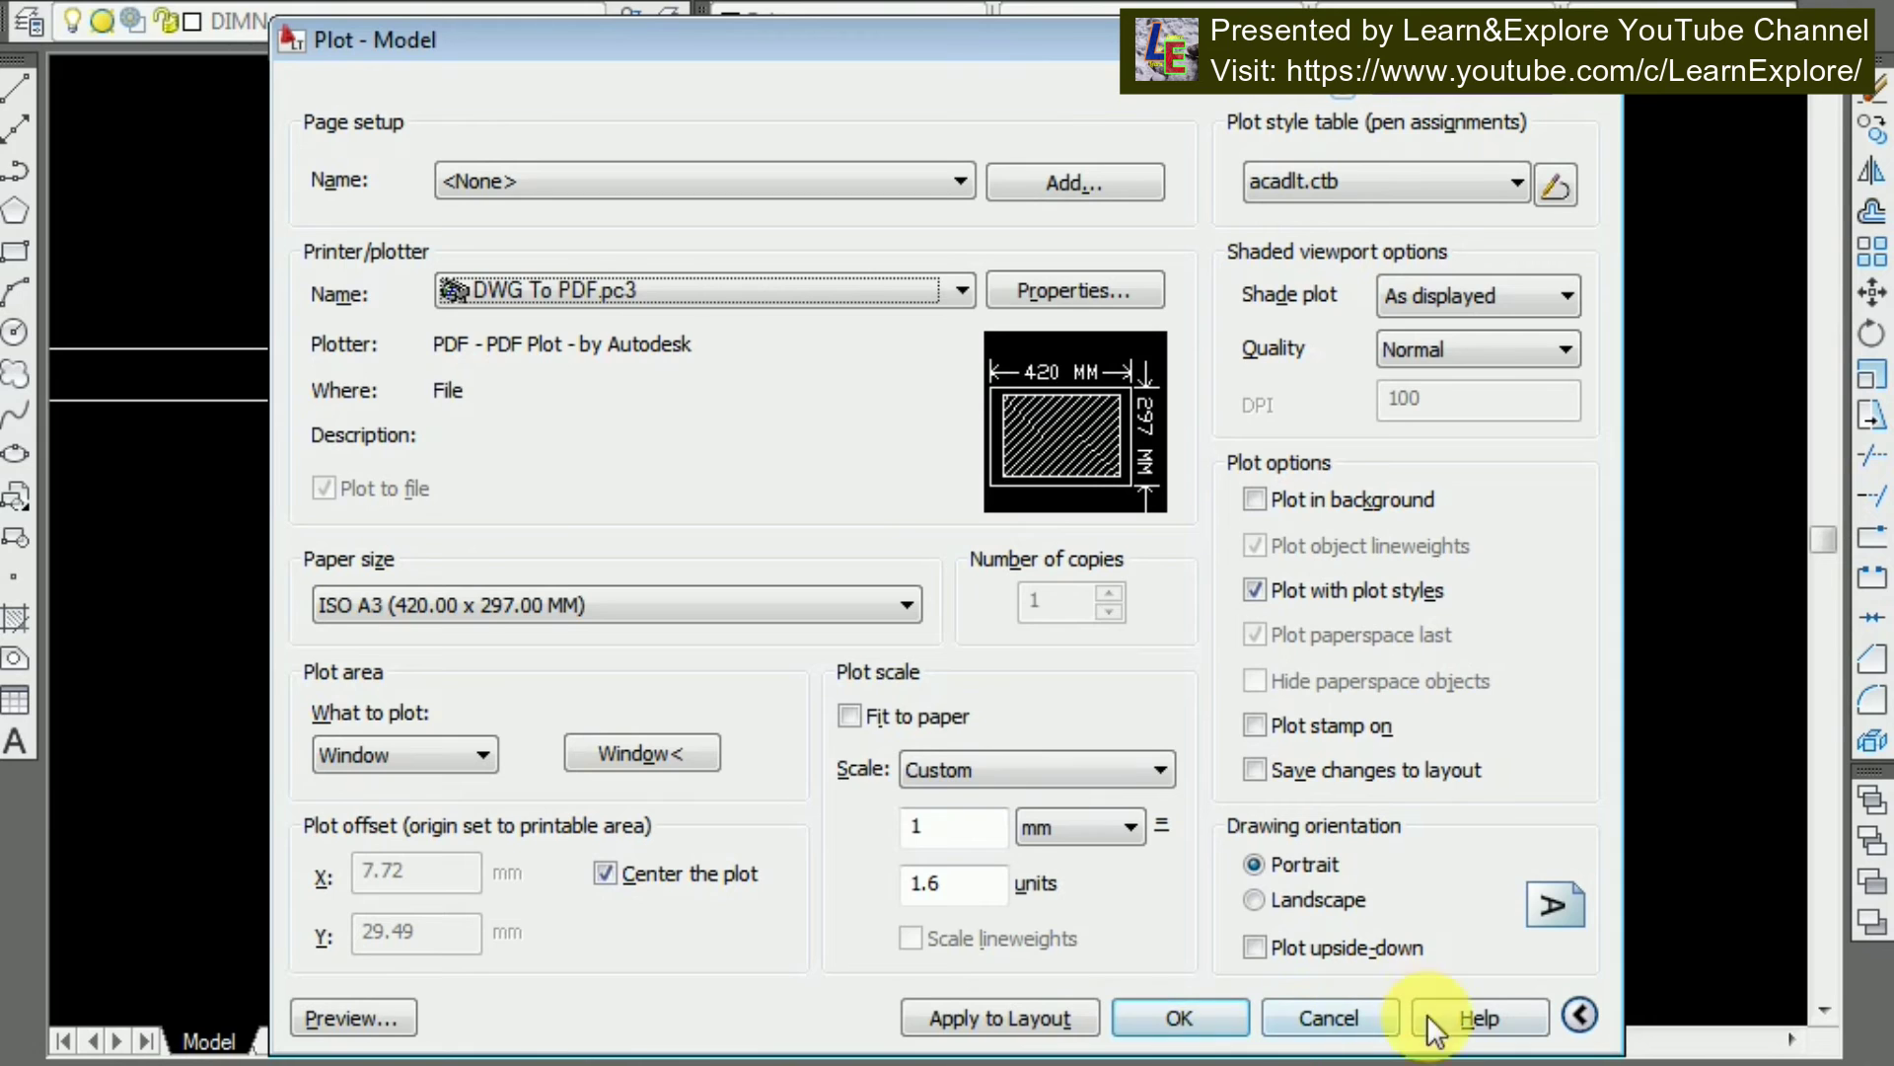
# Start the plot, accepting the annotation scale difference, and choose the Desktop folder "scale n size" as the save location
pyautogui.click(1200, 1014)
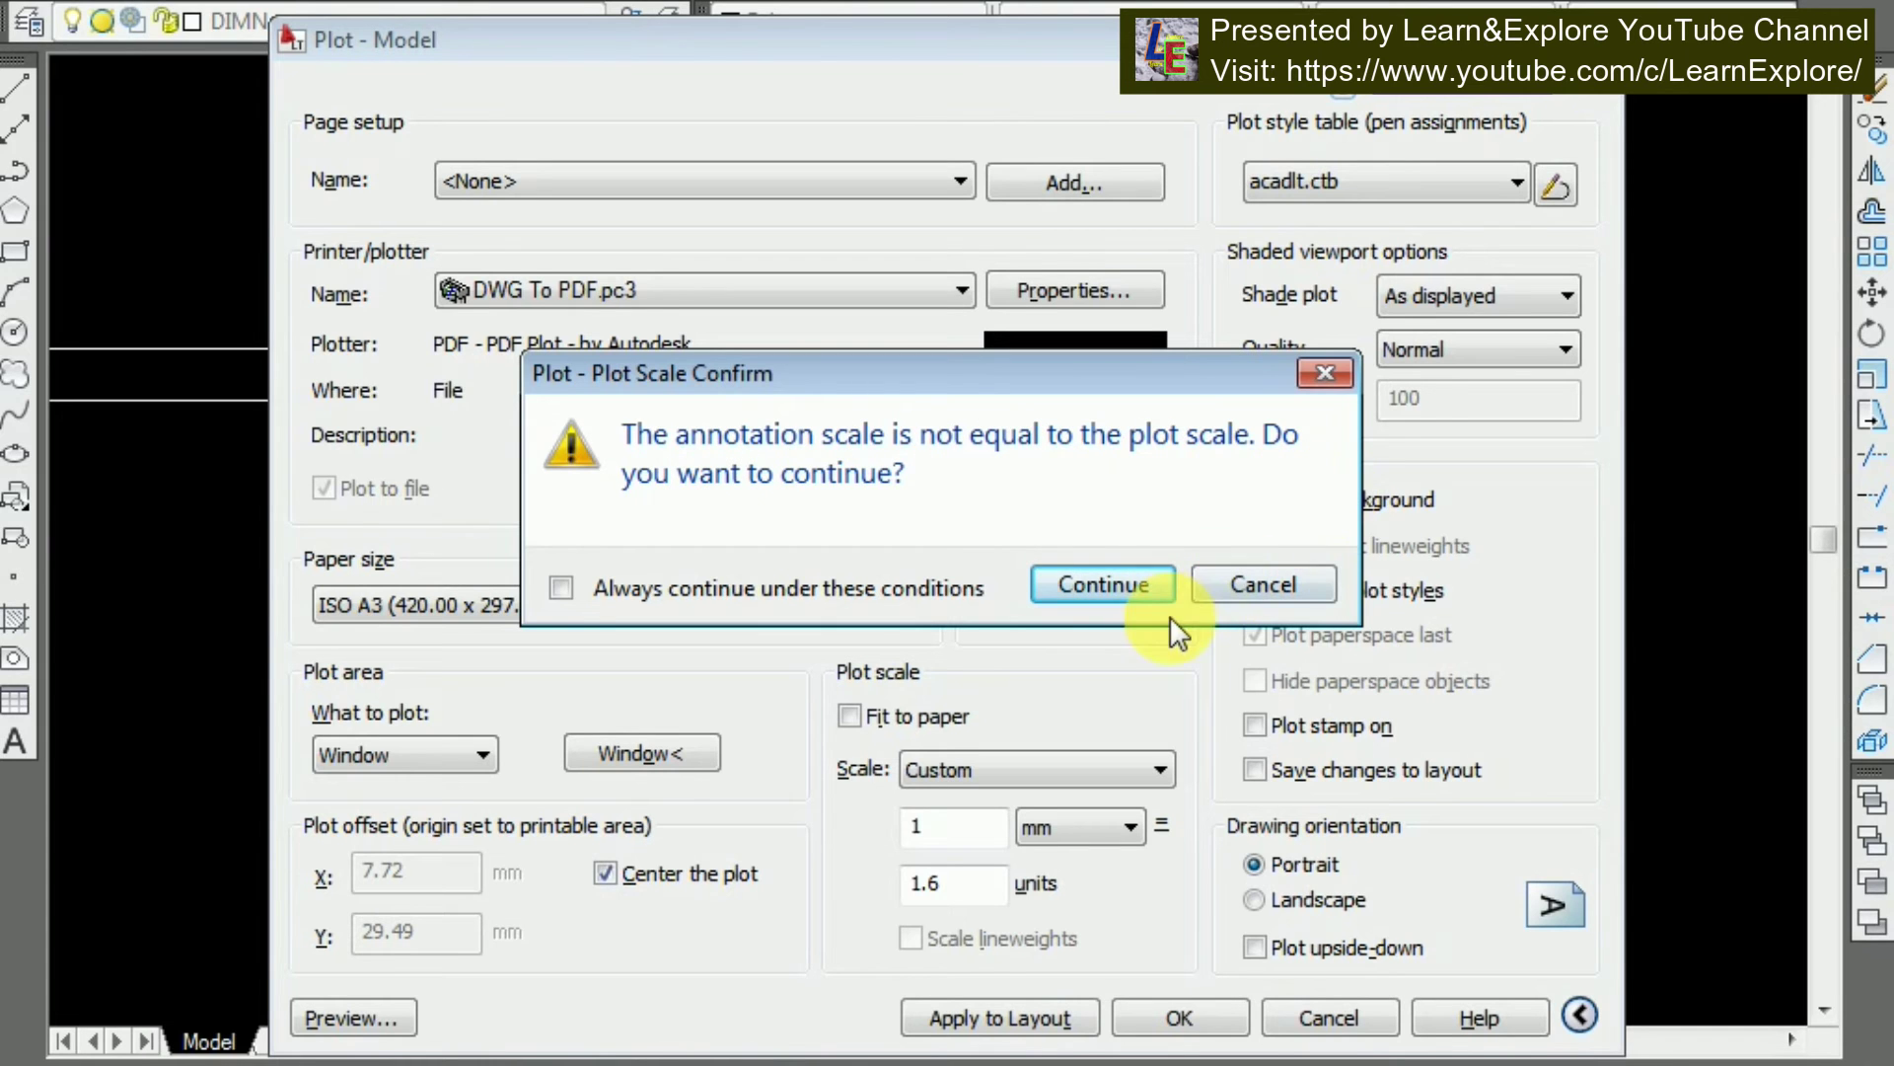
pyautogui.click(1105, 585)
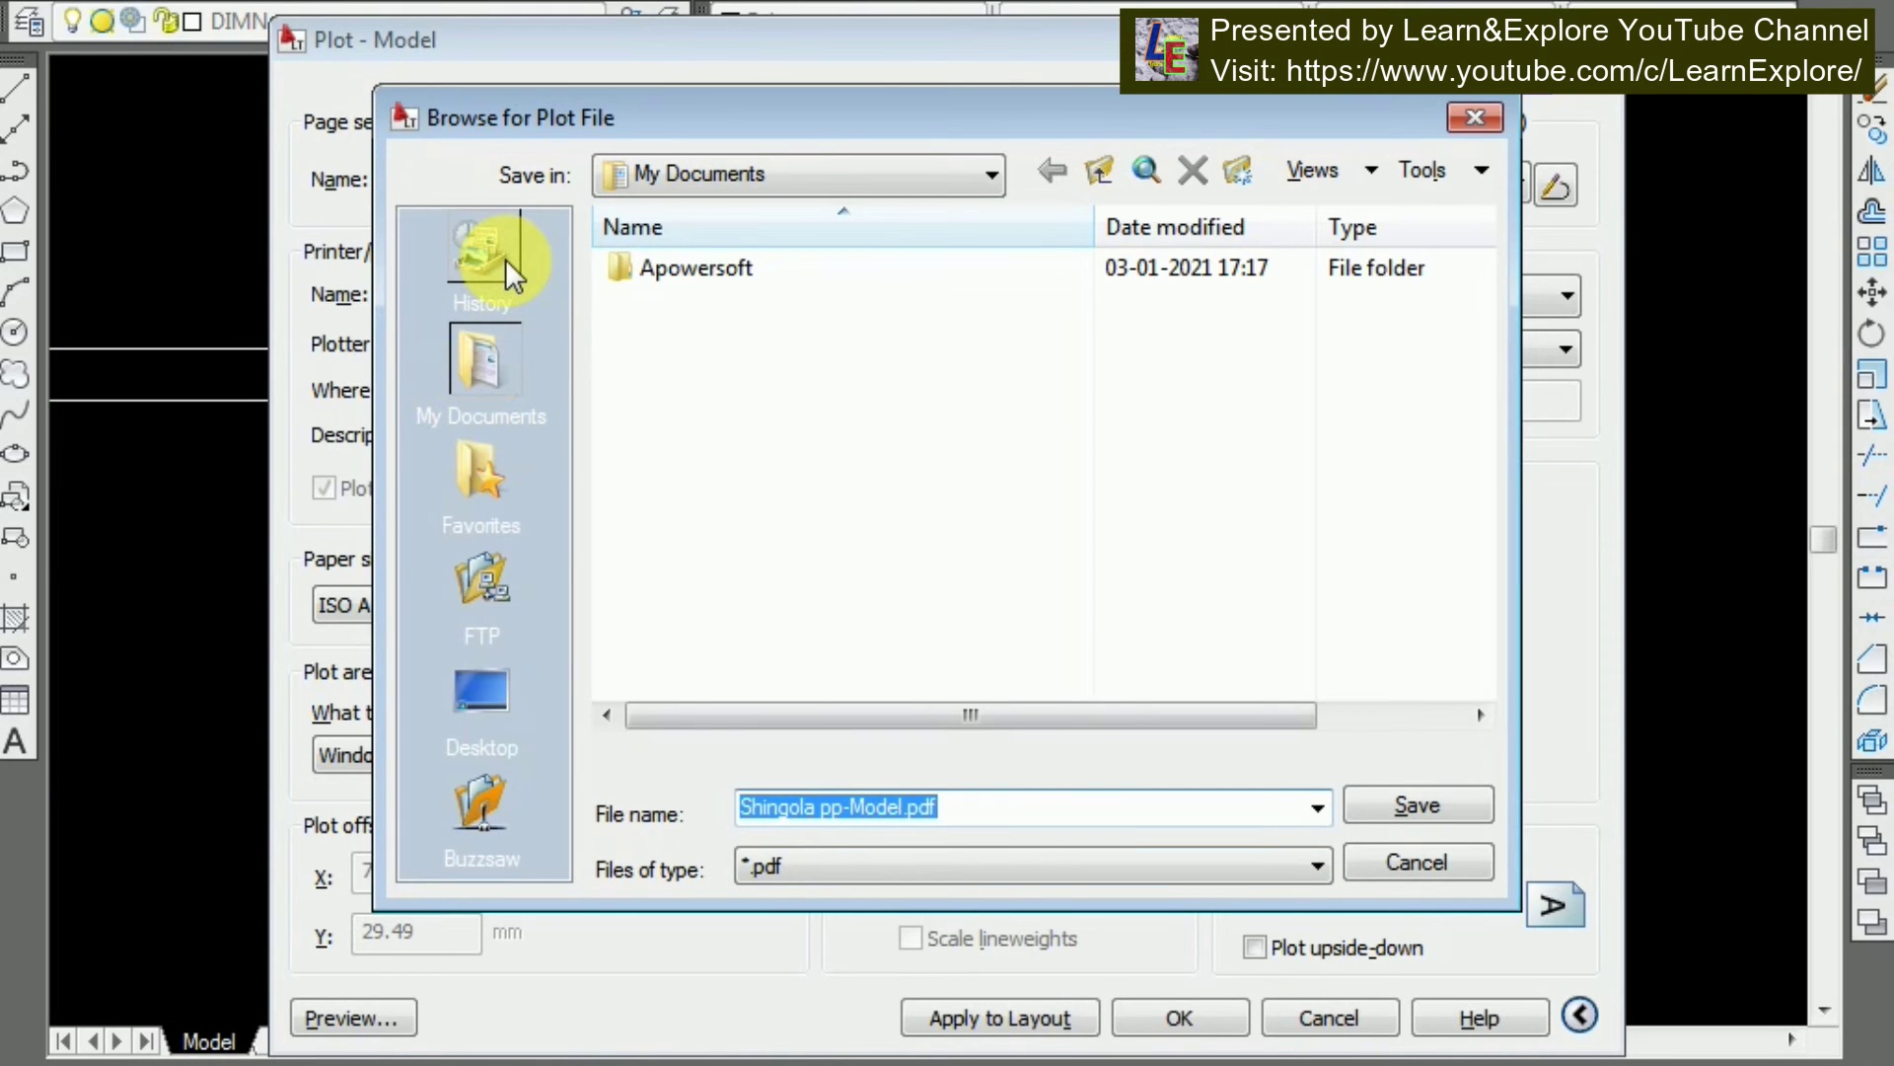
pyautogui.click(479, 689)
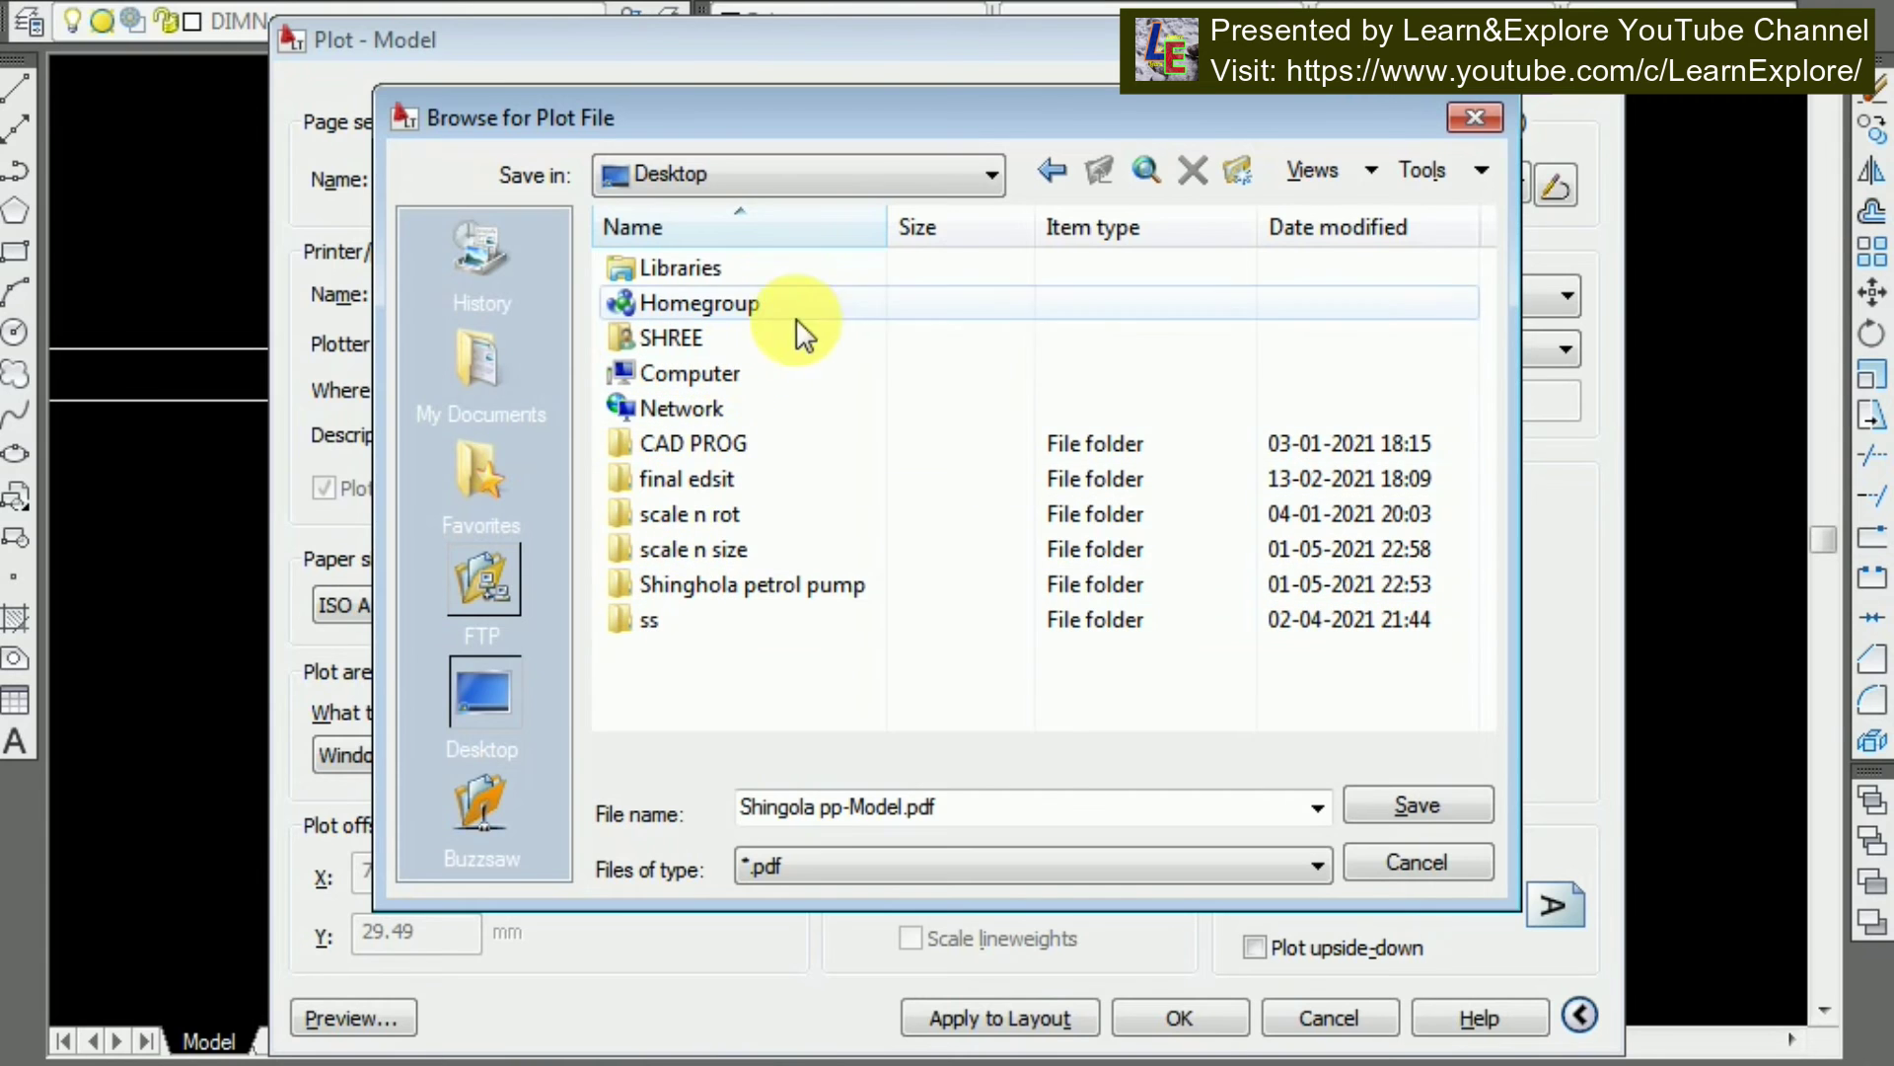
pyautogui.doubleClick(683, 551)
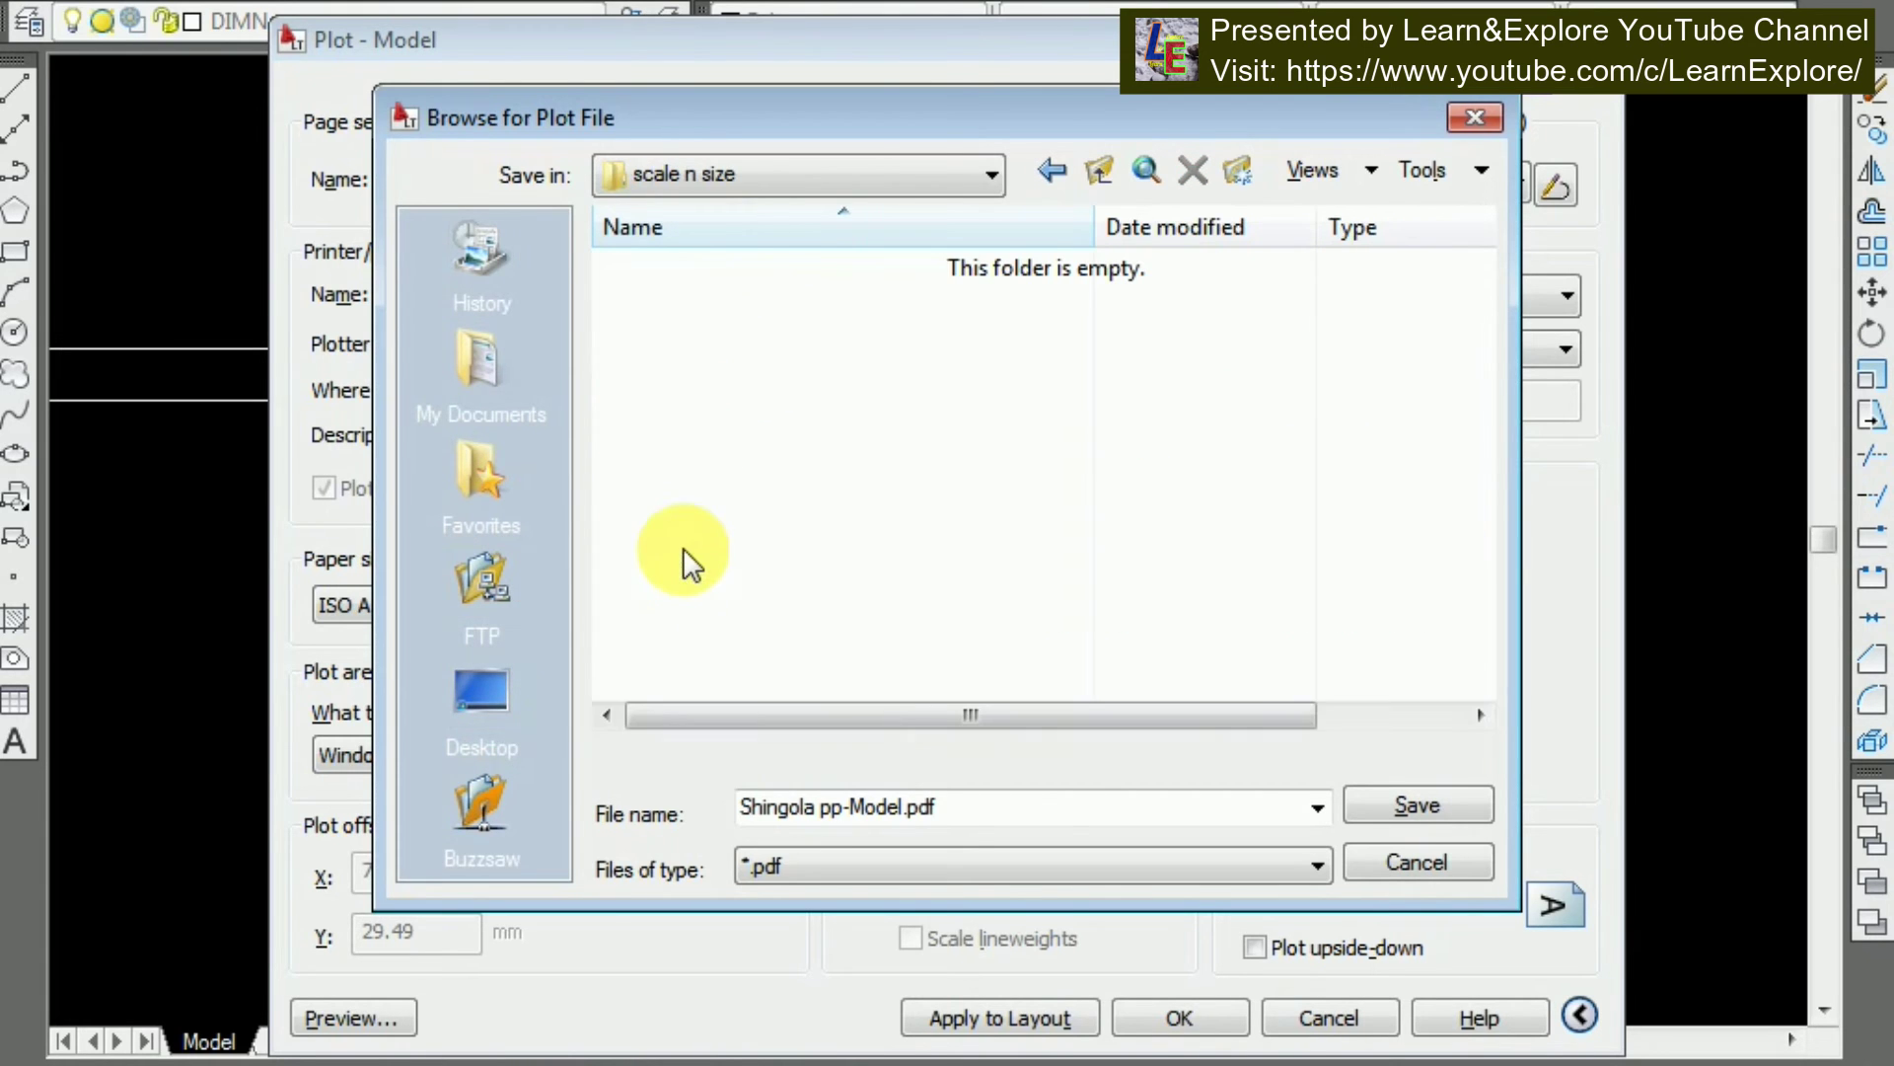
# Name the PDF plot file "A3 PRINT PAPER" and save it
pyautogui.click(982, 811)
pyautogui.press('BackSpace')
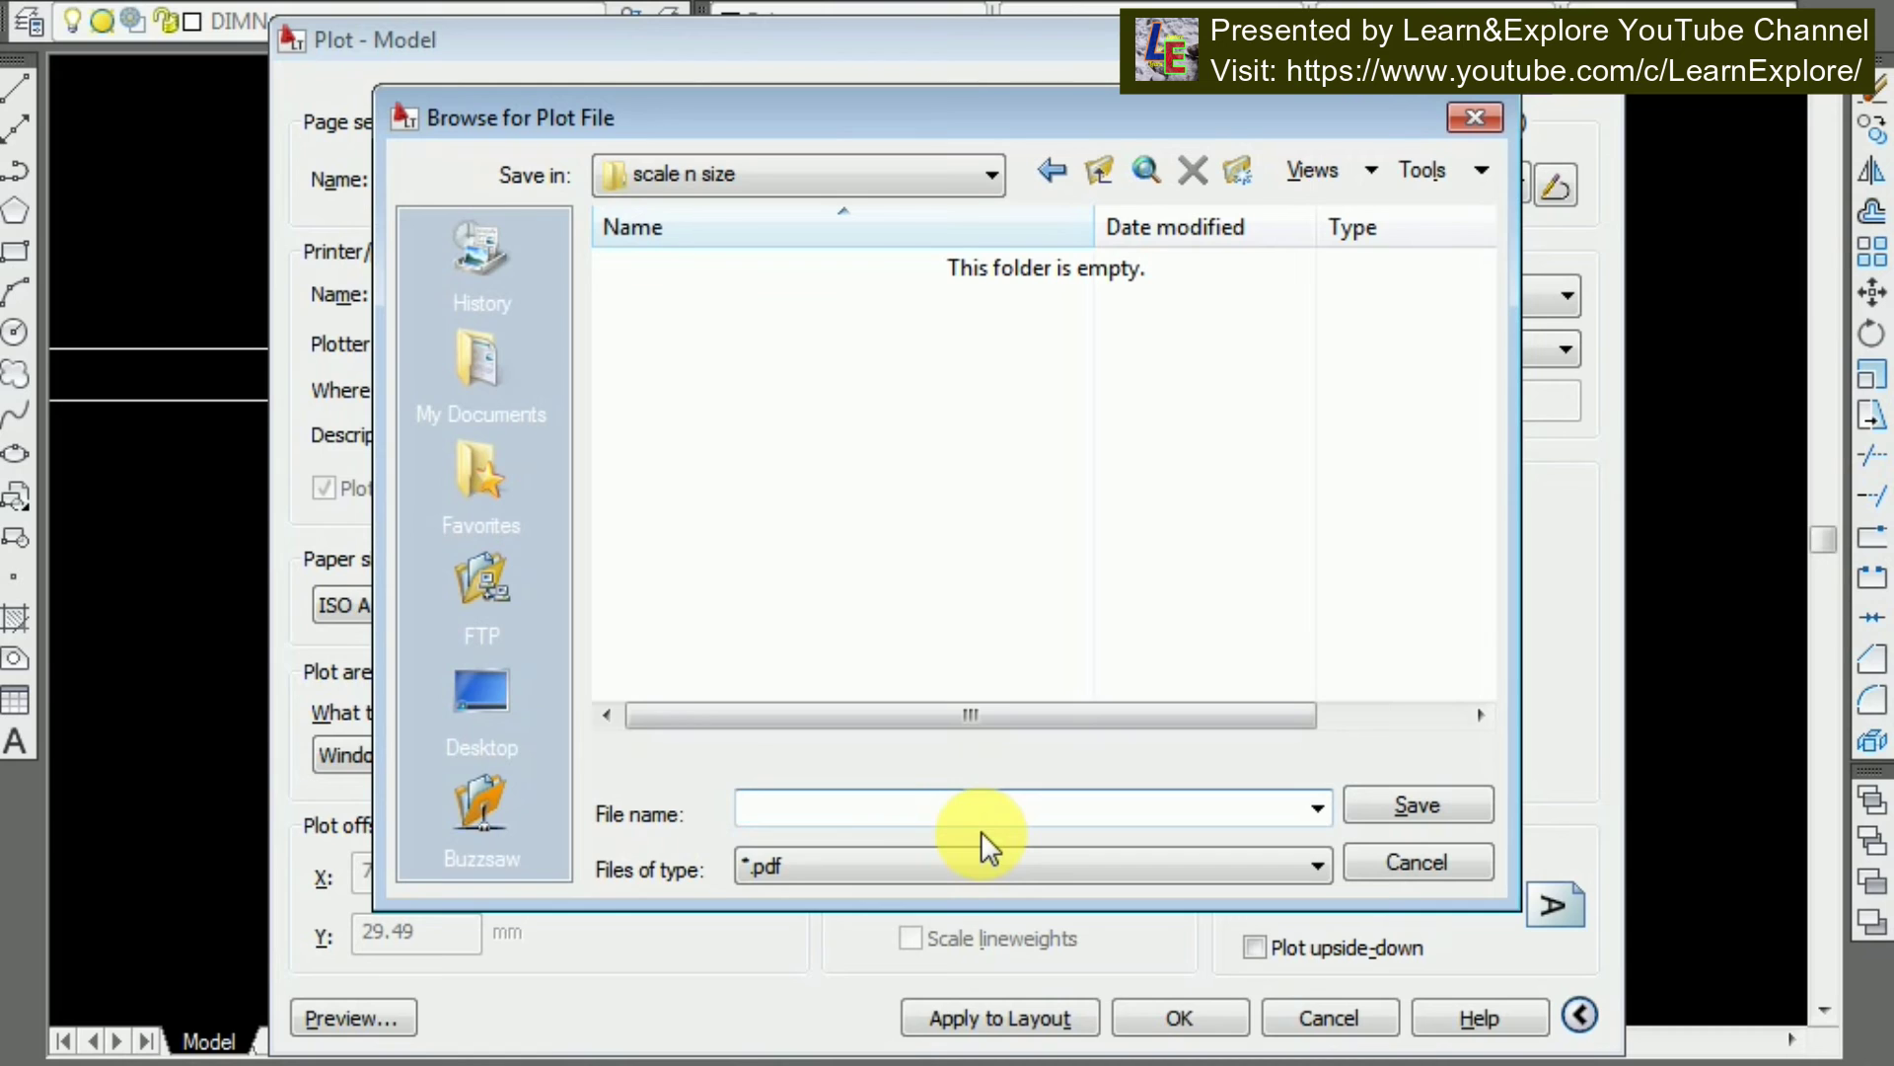
pyautogui.write('A')
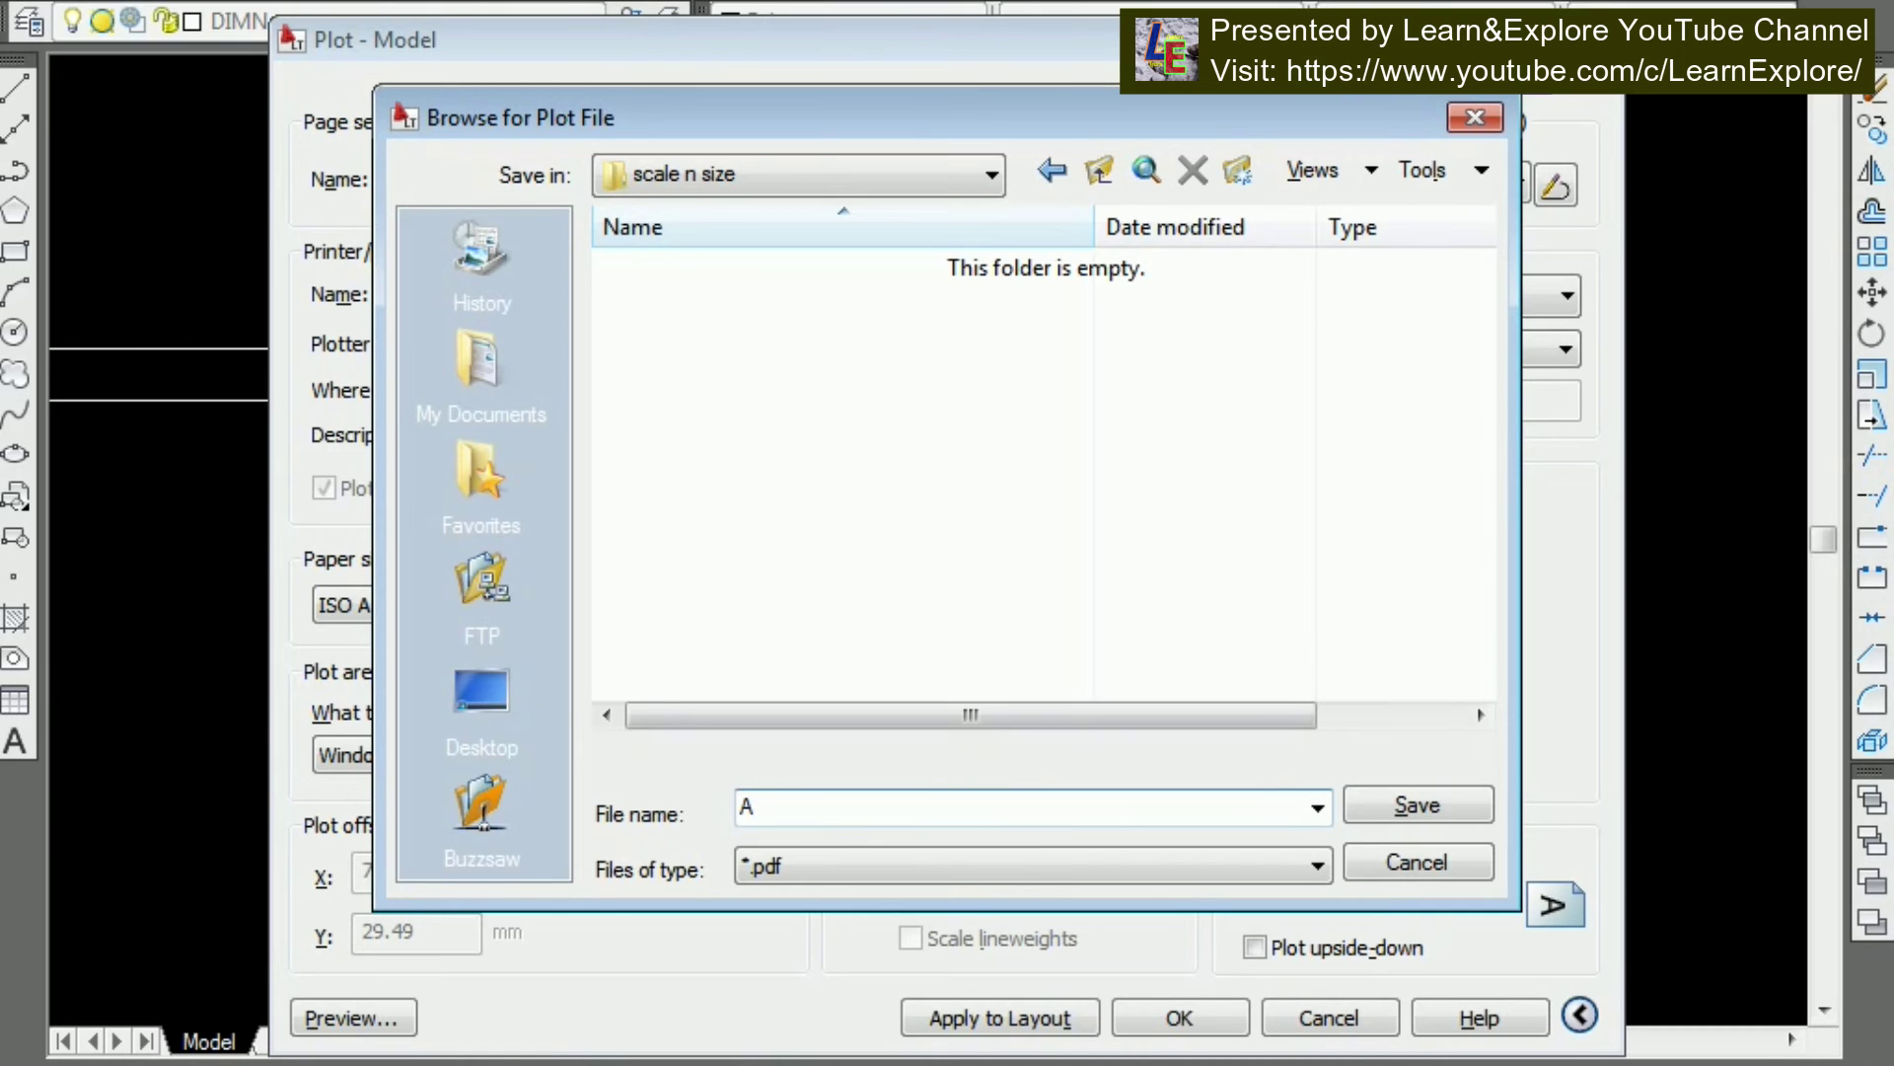
pyautogui.write('3 PRINT PAPER')
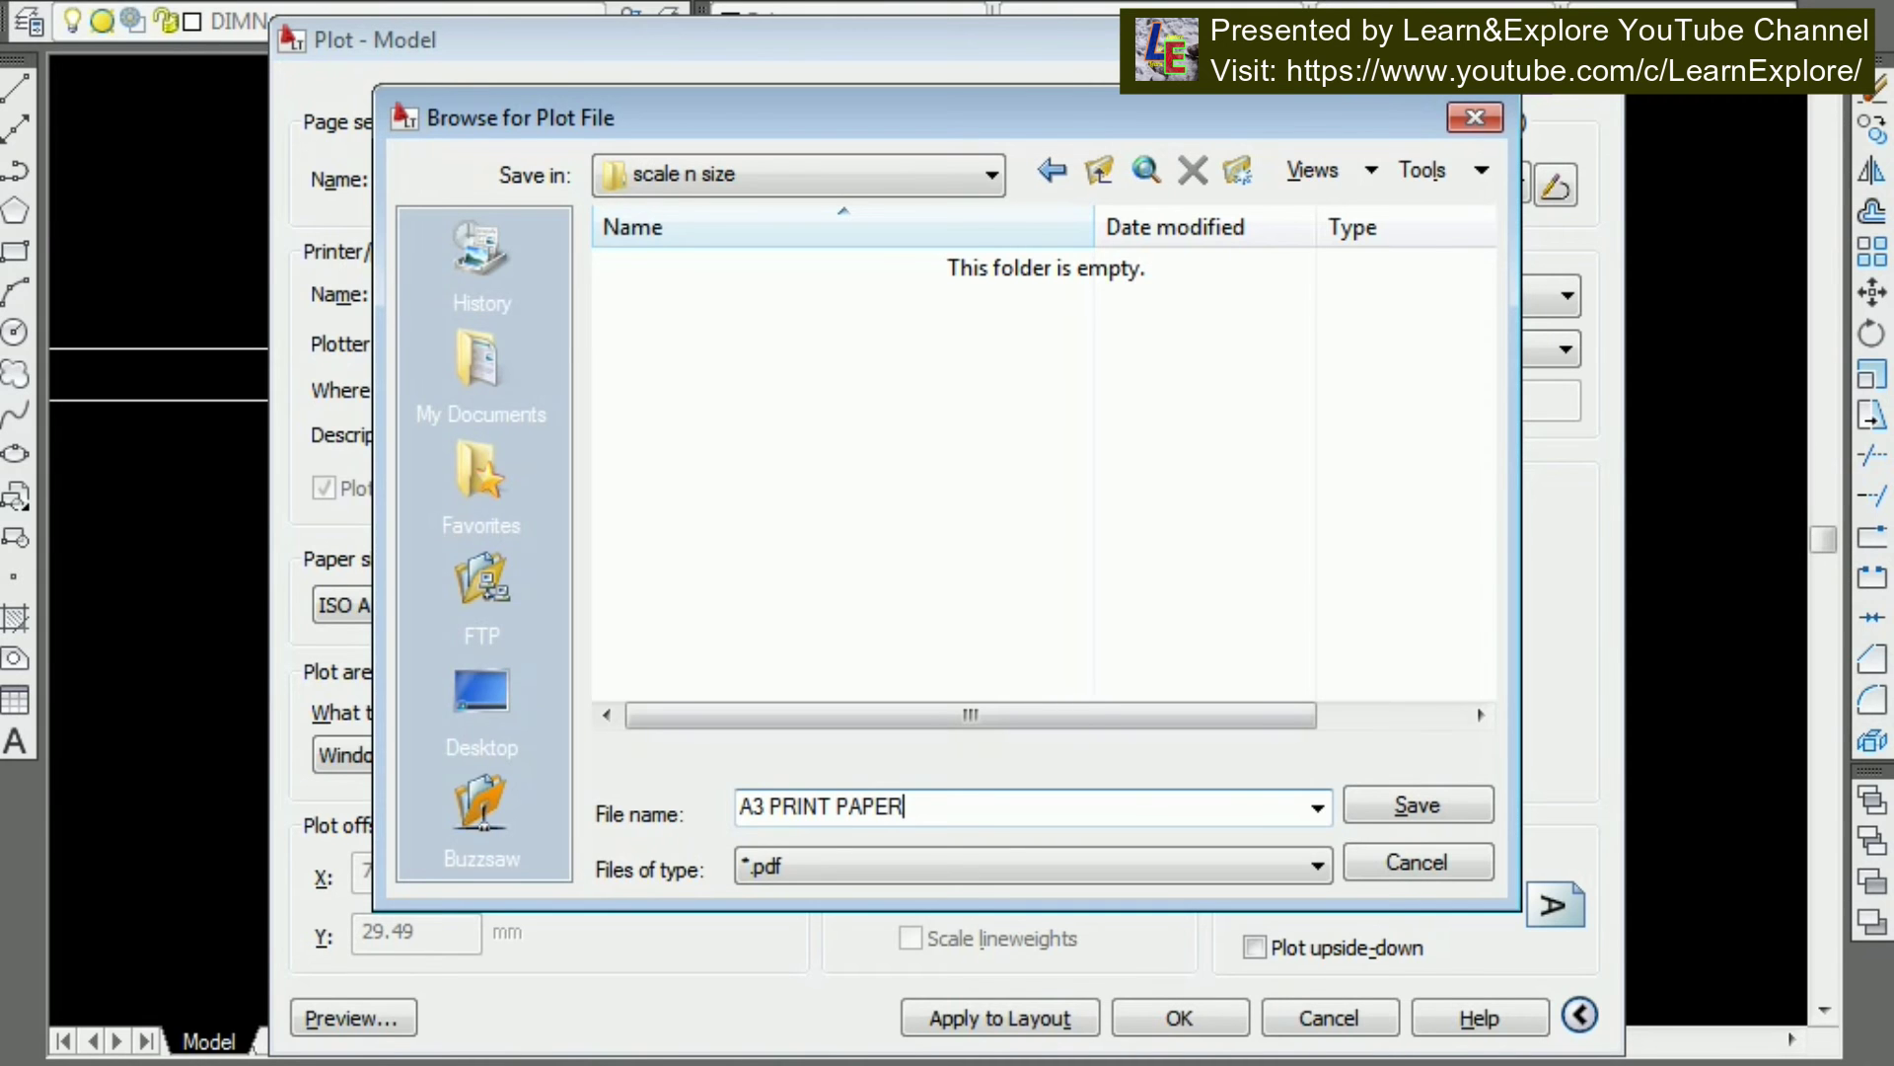
pyautogui.click(1418, 810)
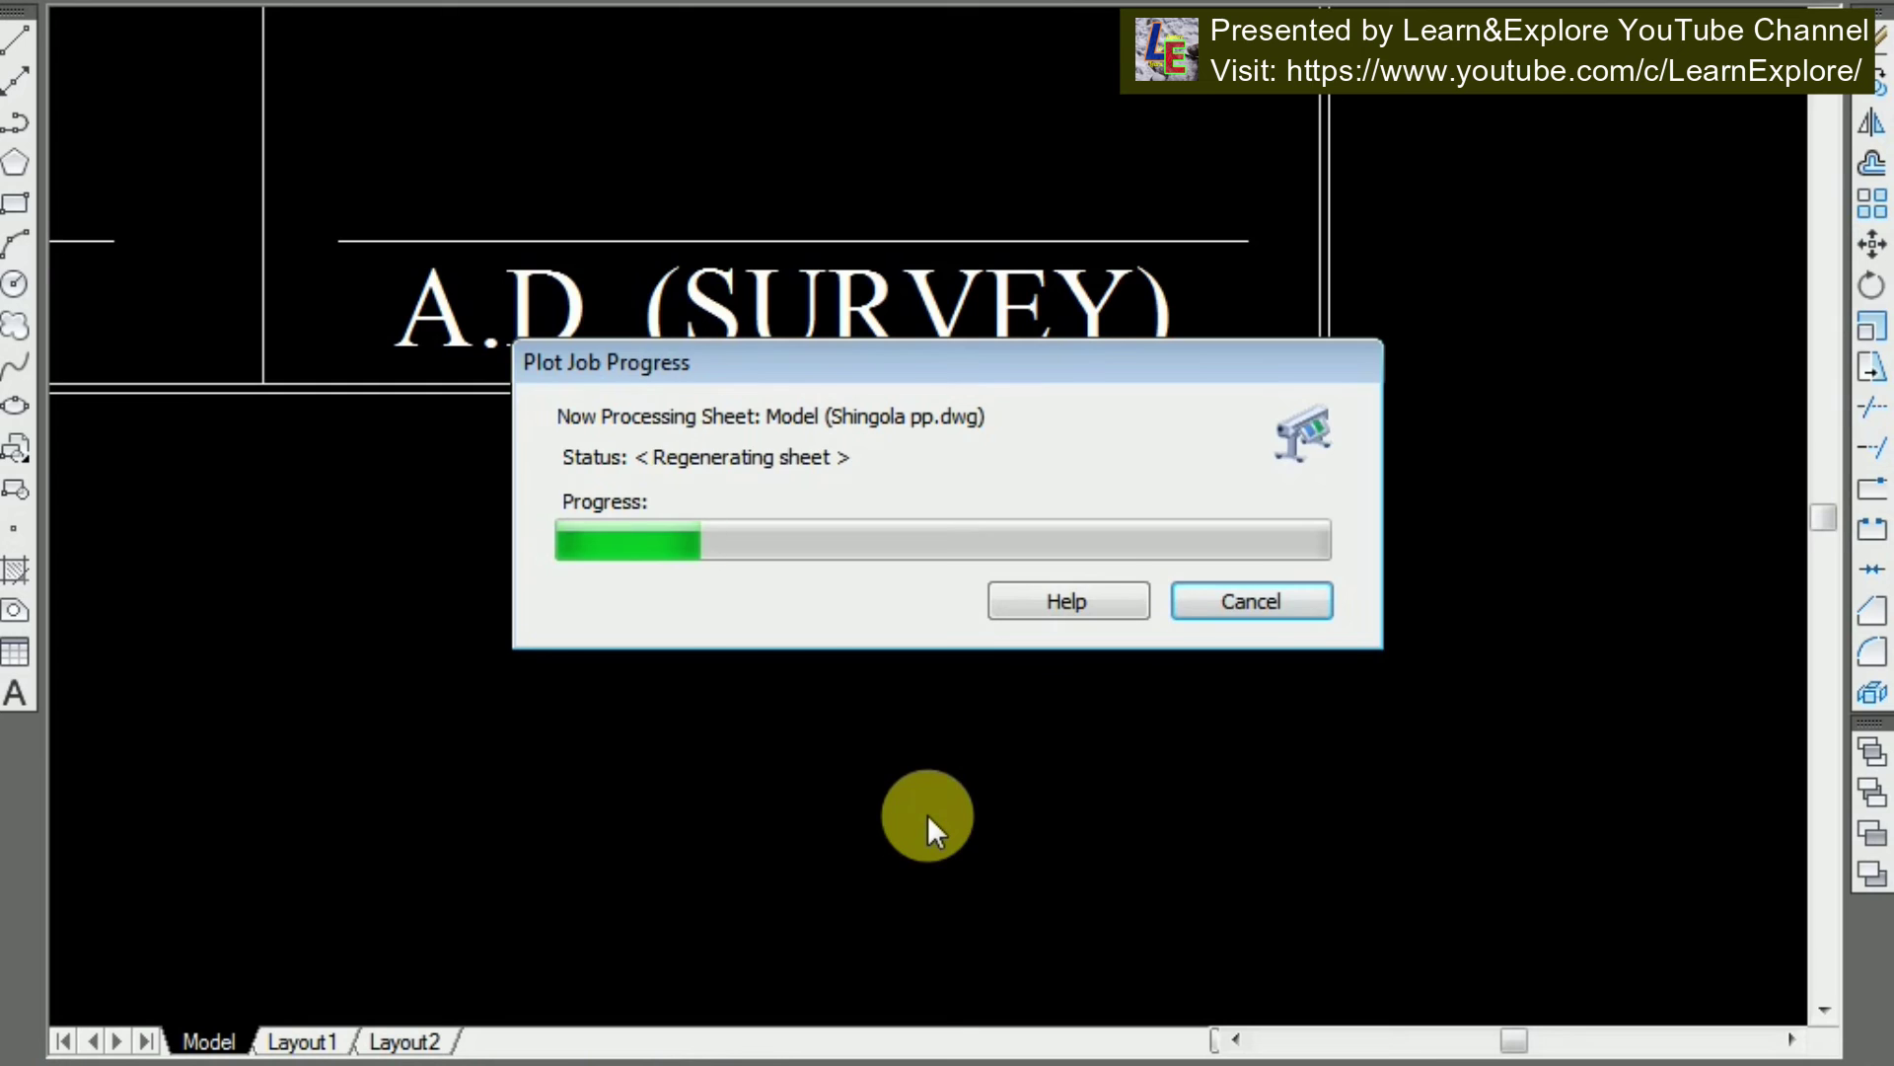
pyautogui.scroll(-5, 901, 829)
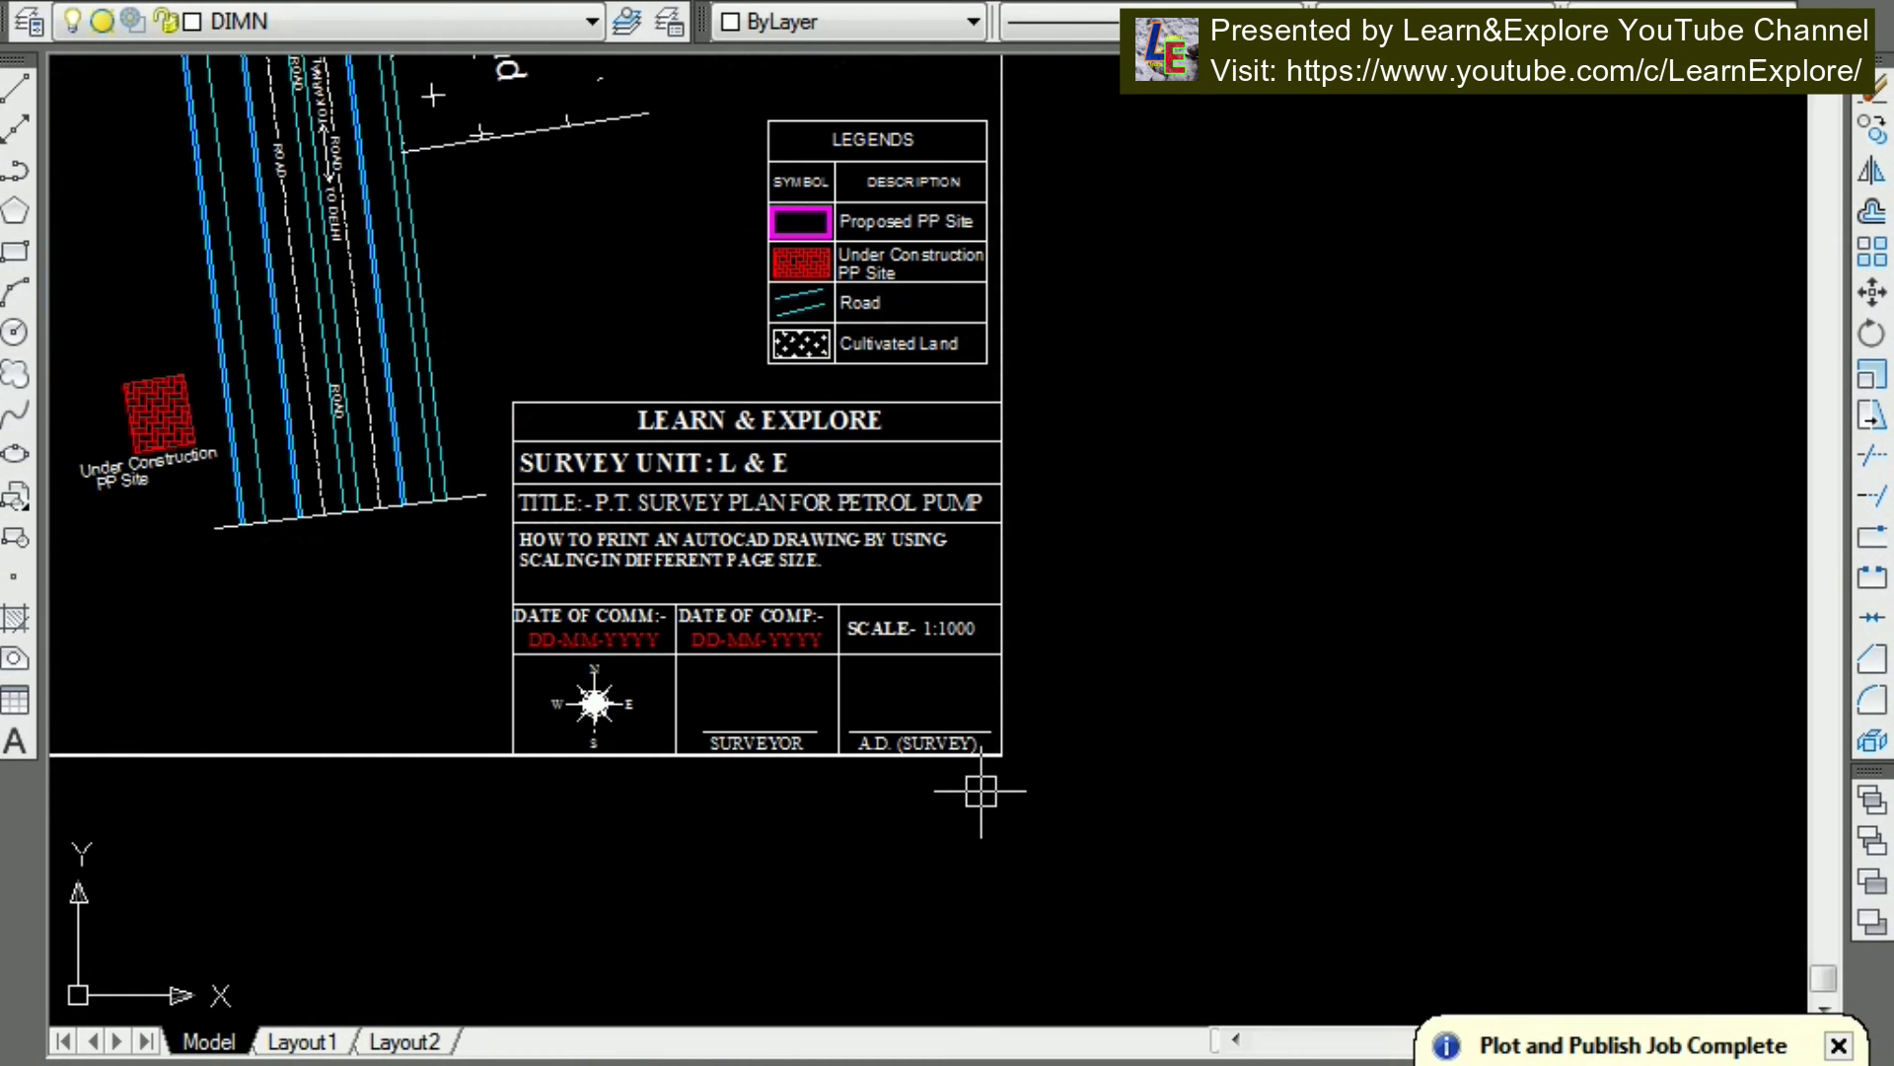
pyautogui.scroll(-3, 1299, 414)
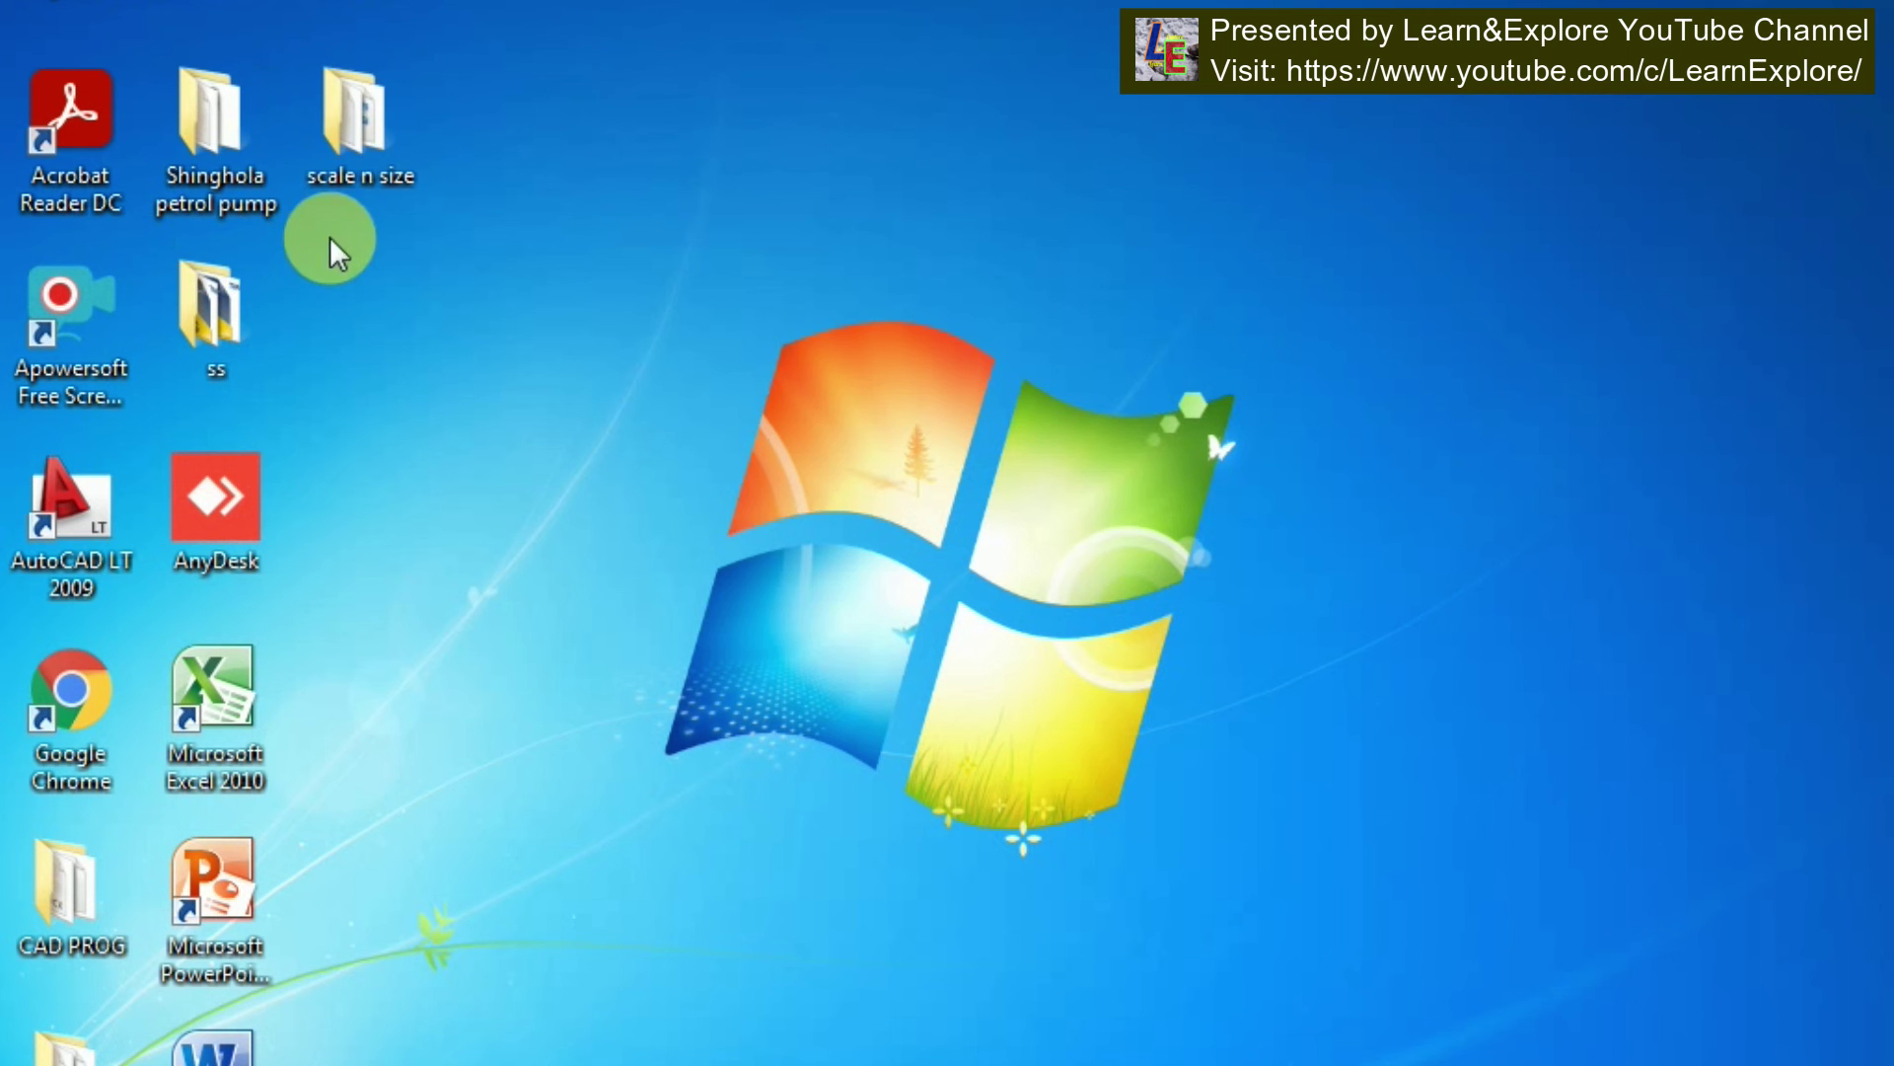
# Open the A2 PDF from the desktop folder "scale n size" in Adobe Acrobat Reader DC and look over the plotted site plan
pyautogui.doubleClick(400, 153)
pyautogui.click(867, 198)
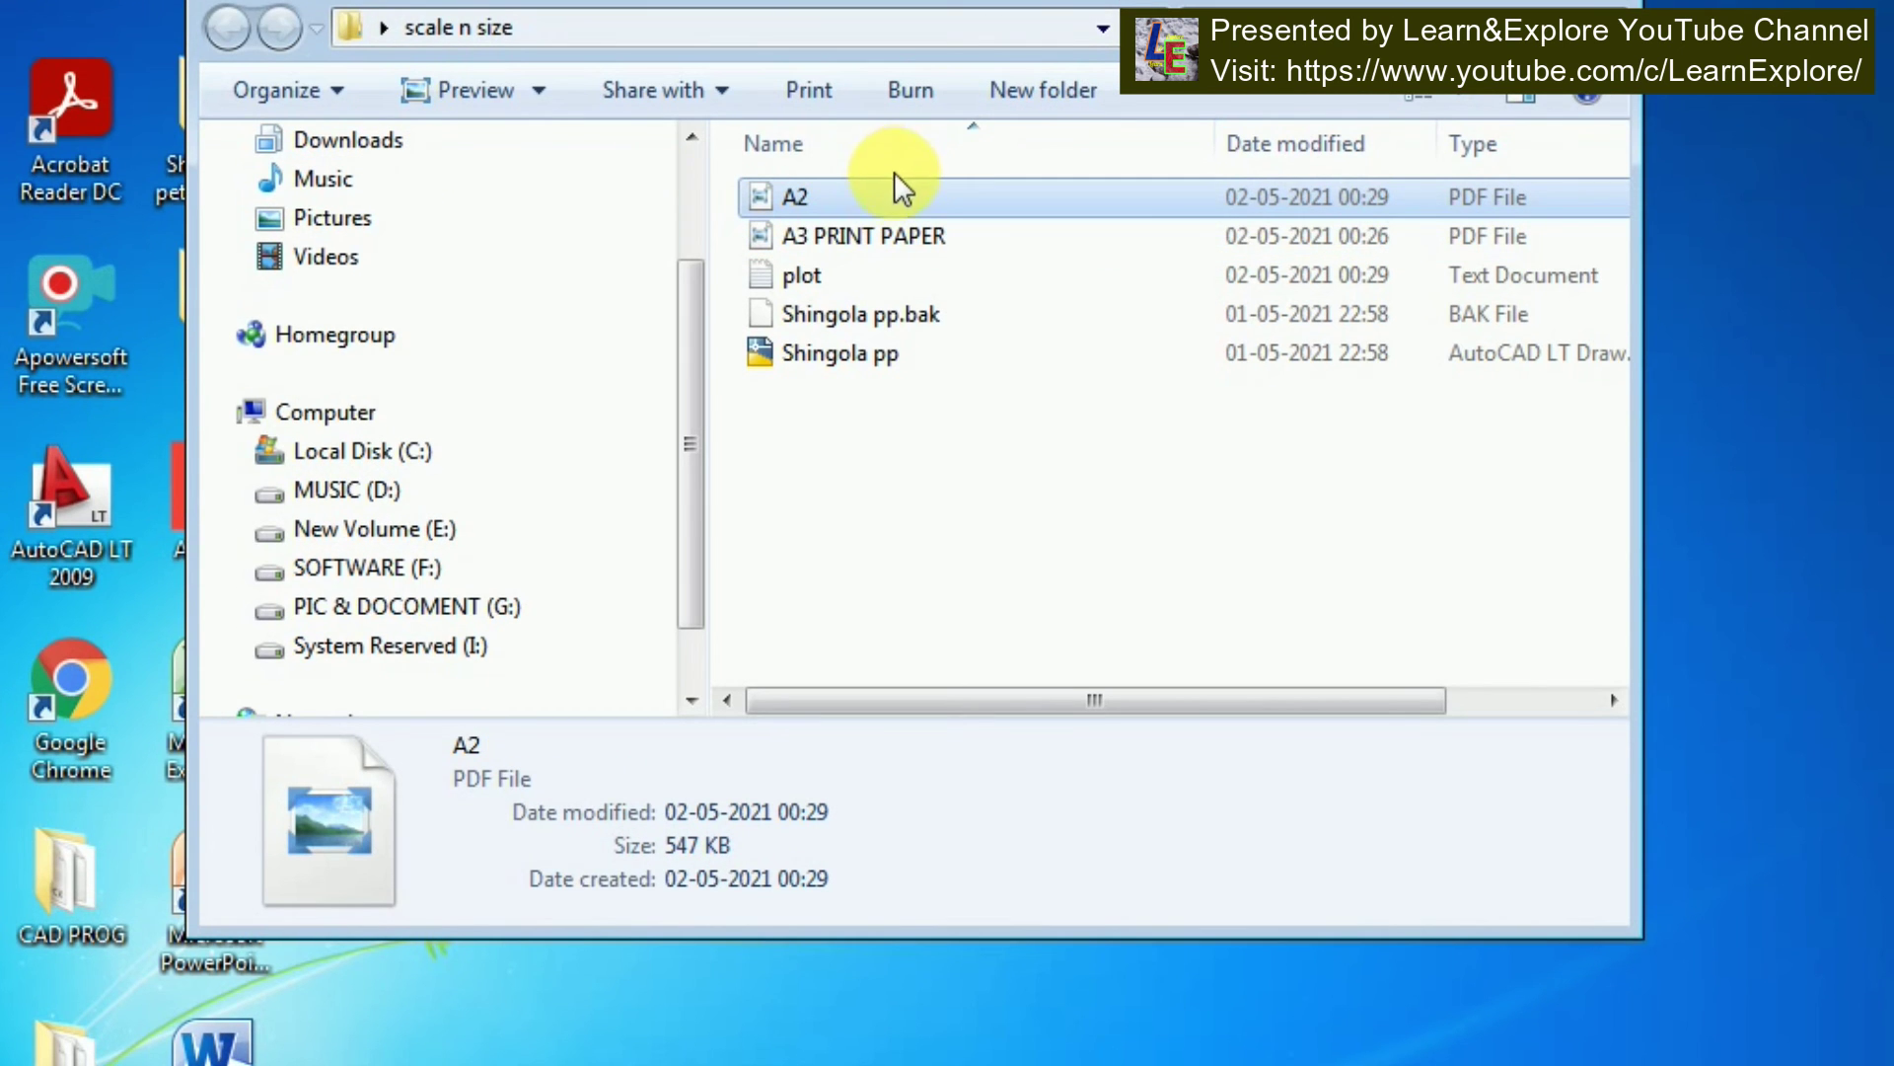
pyautogui.rightClick(904, 196)
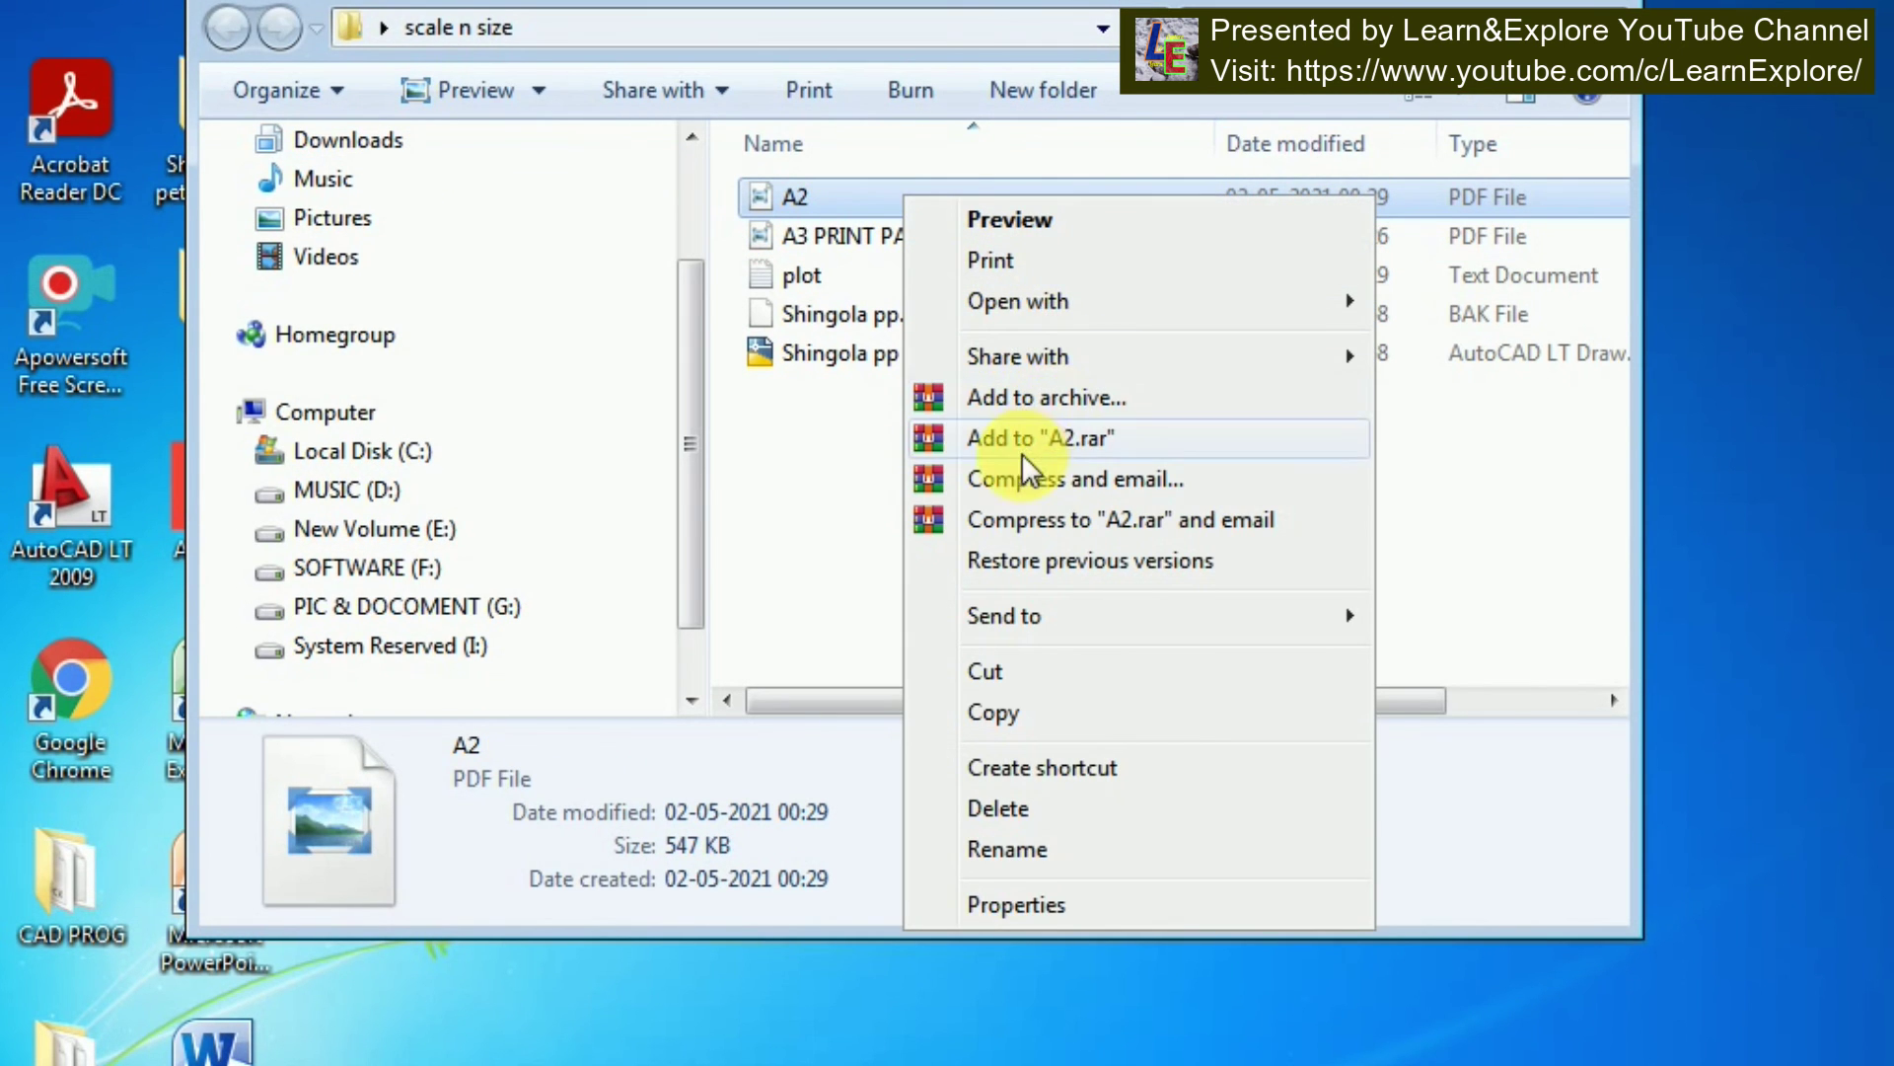
pyautogui.moveTo(1068, 308)
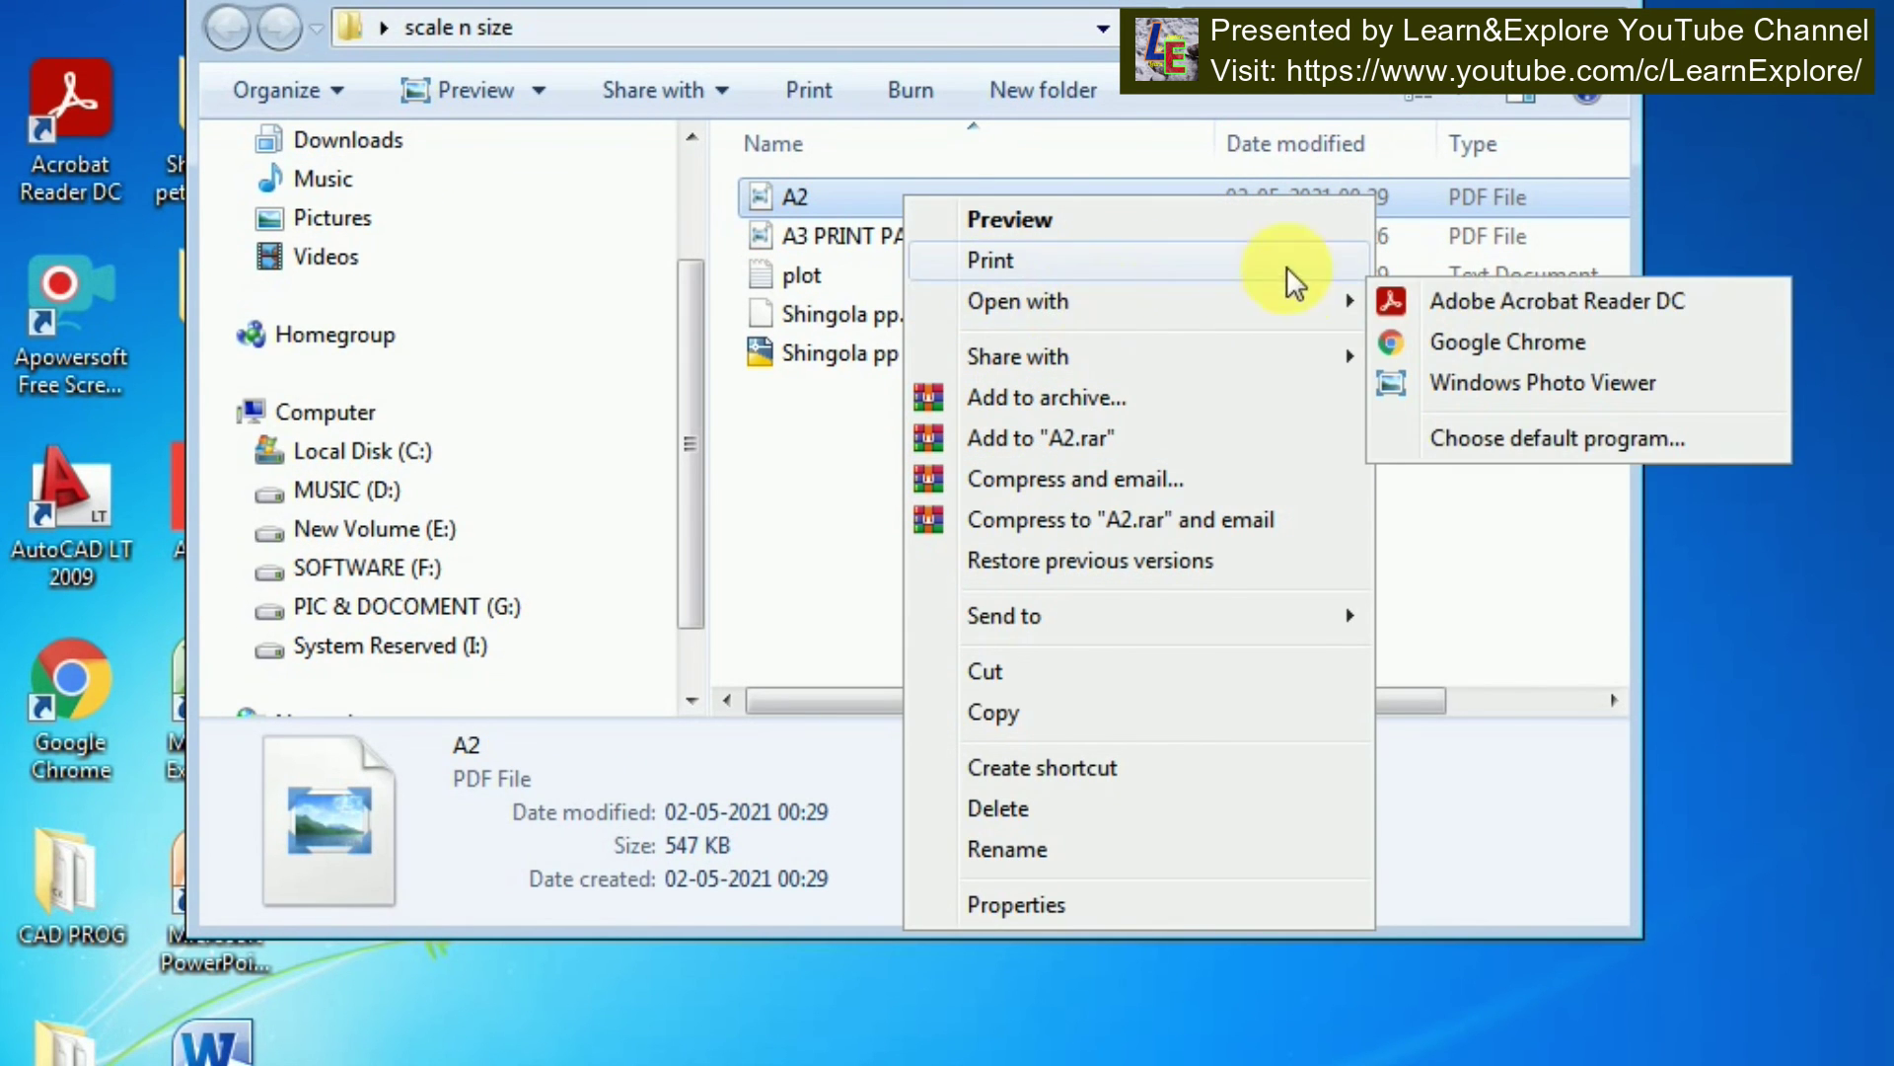
pyautogui.click(1505, 306)
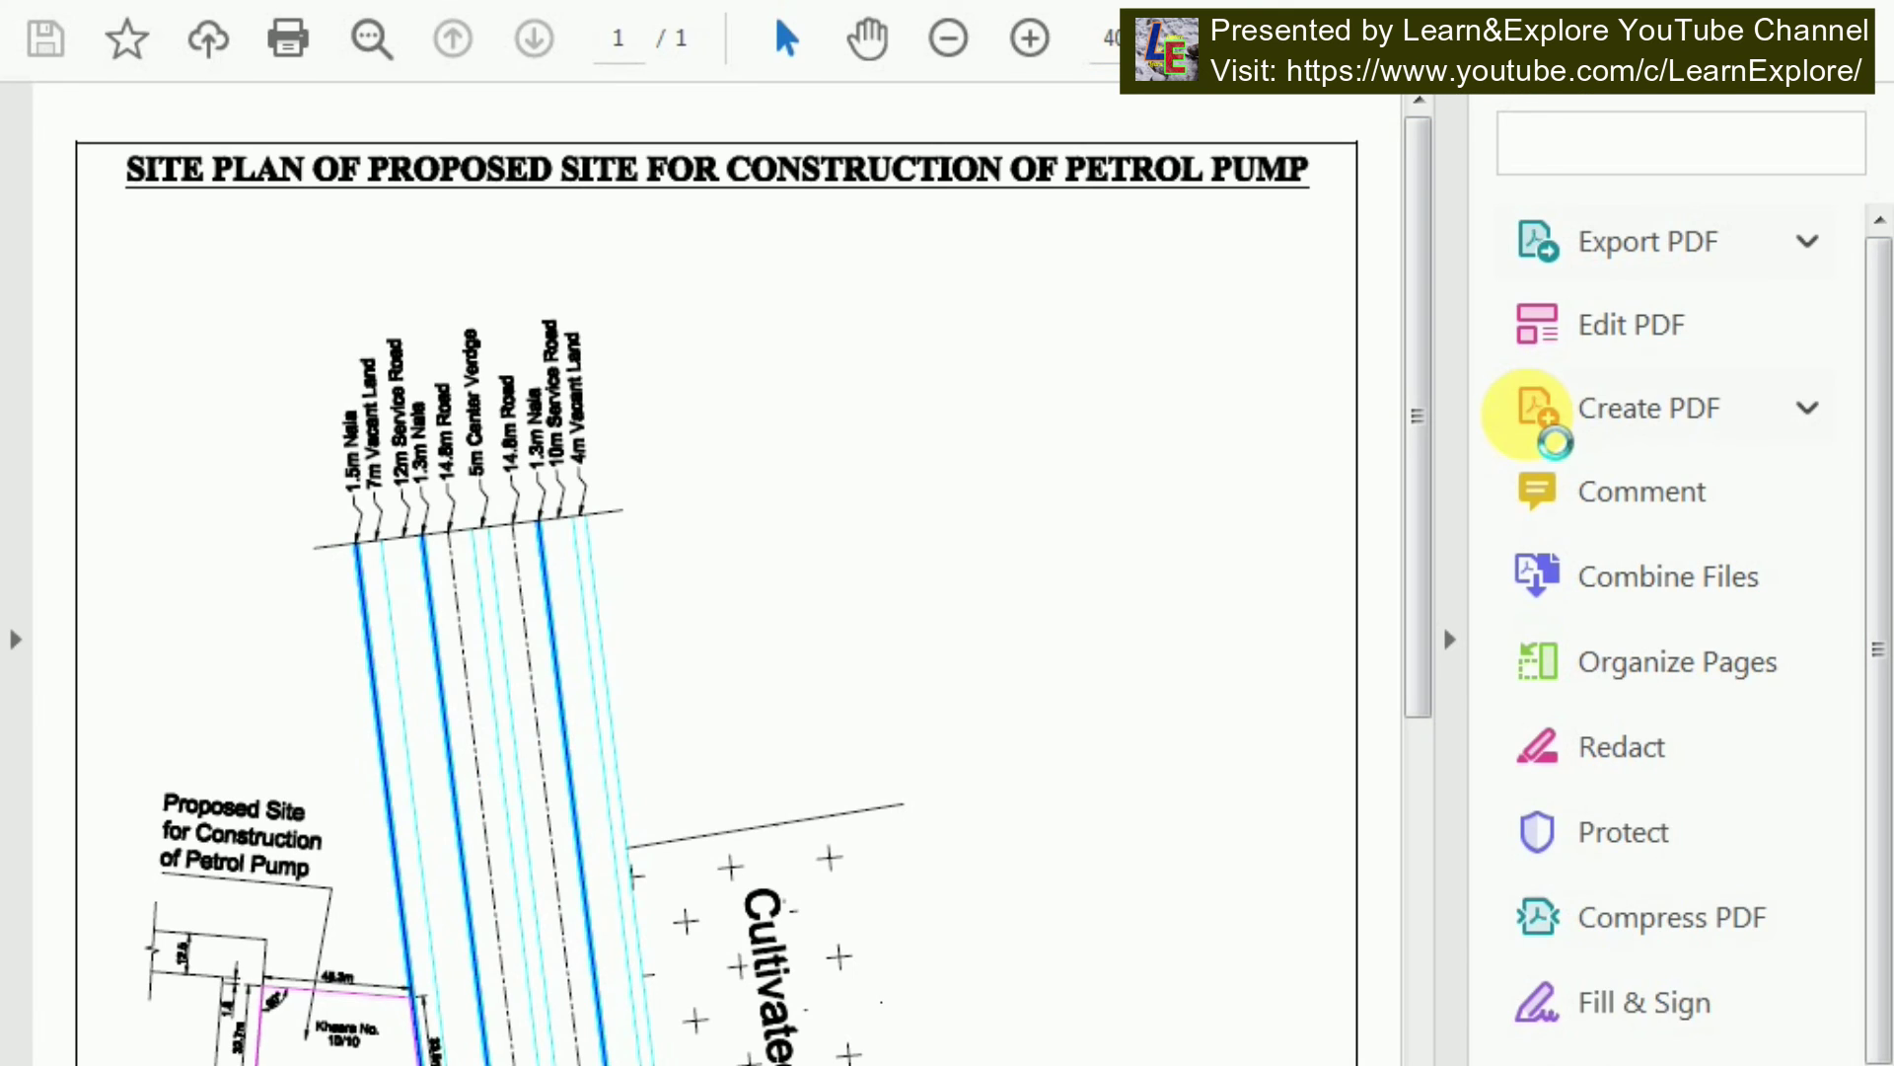
pyautogui.scroll(-5, 676, 719)
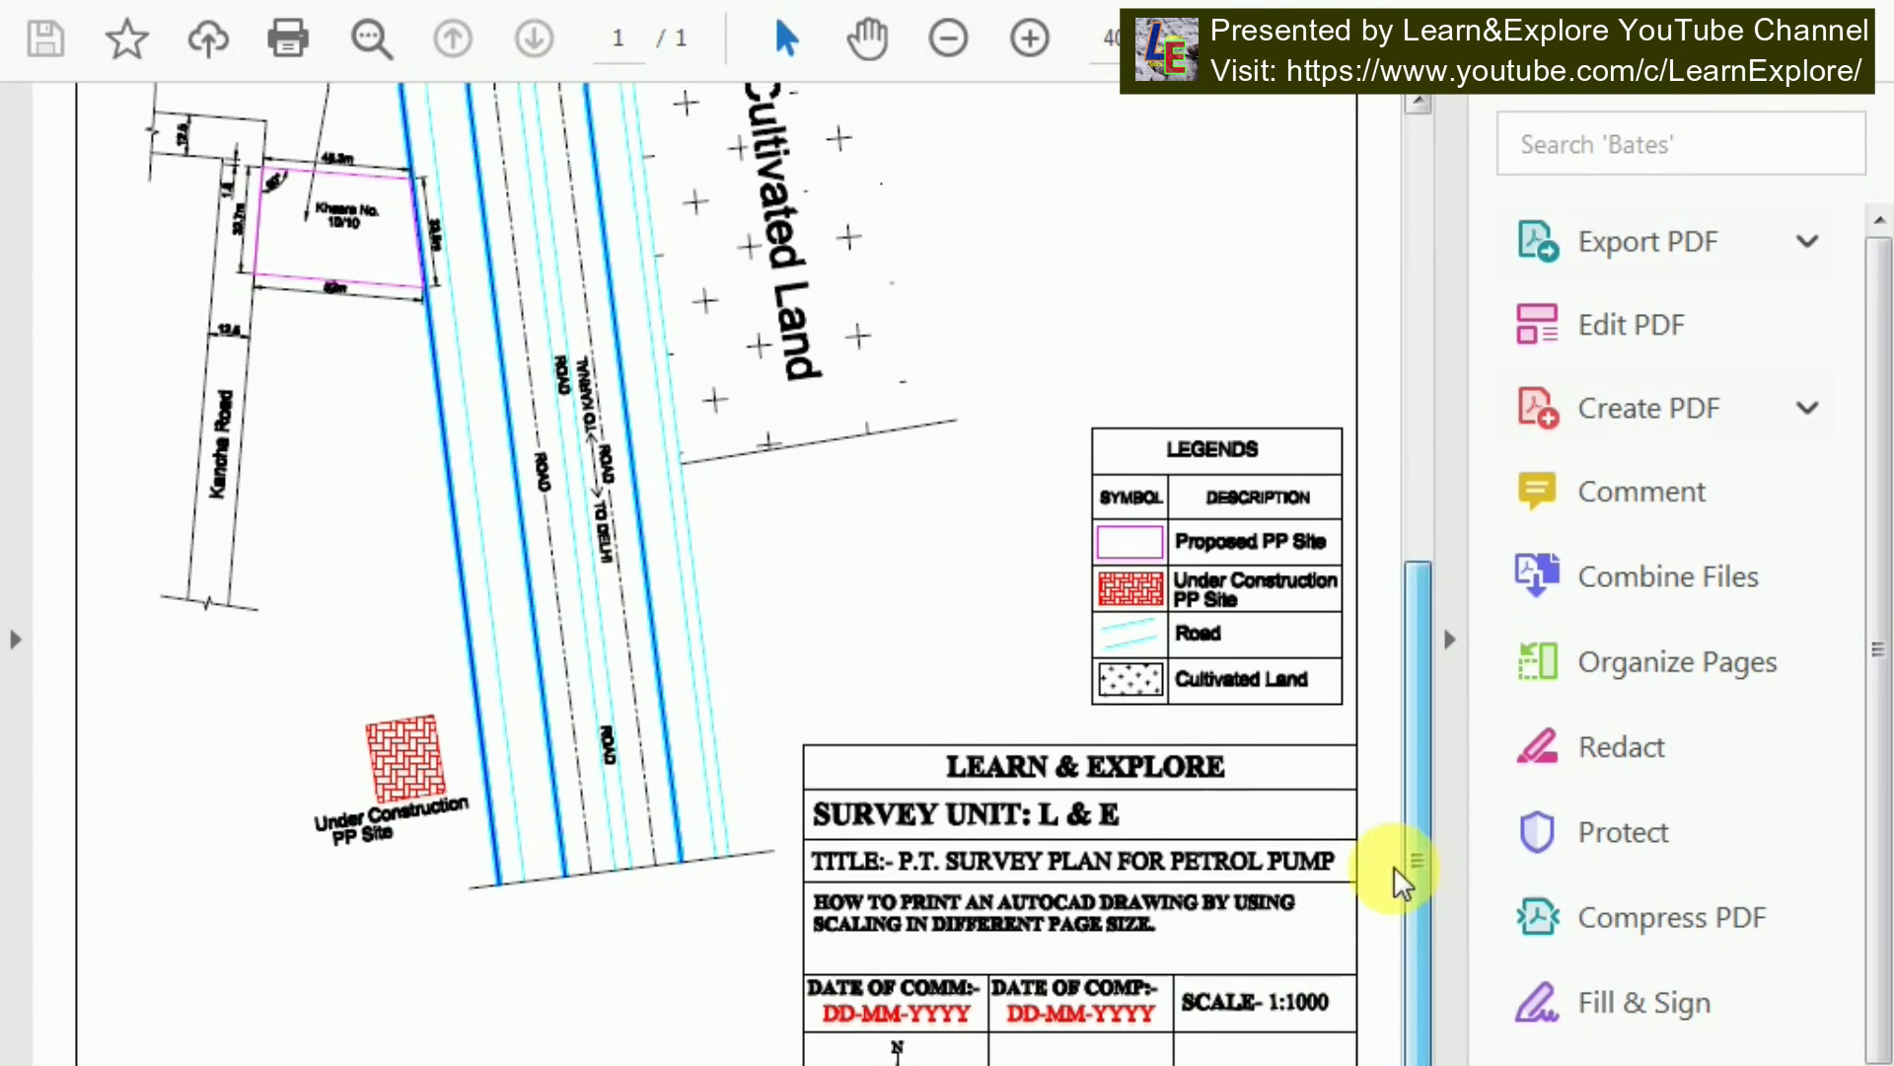
pyautogui.moveTo(1395, 876); pyautogui.dragTo(1523, 577)
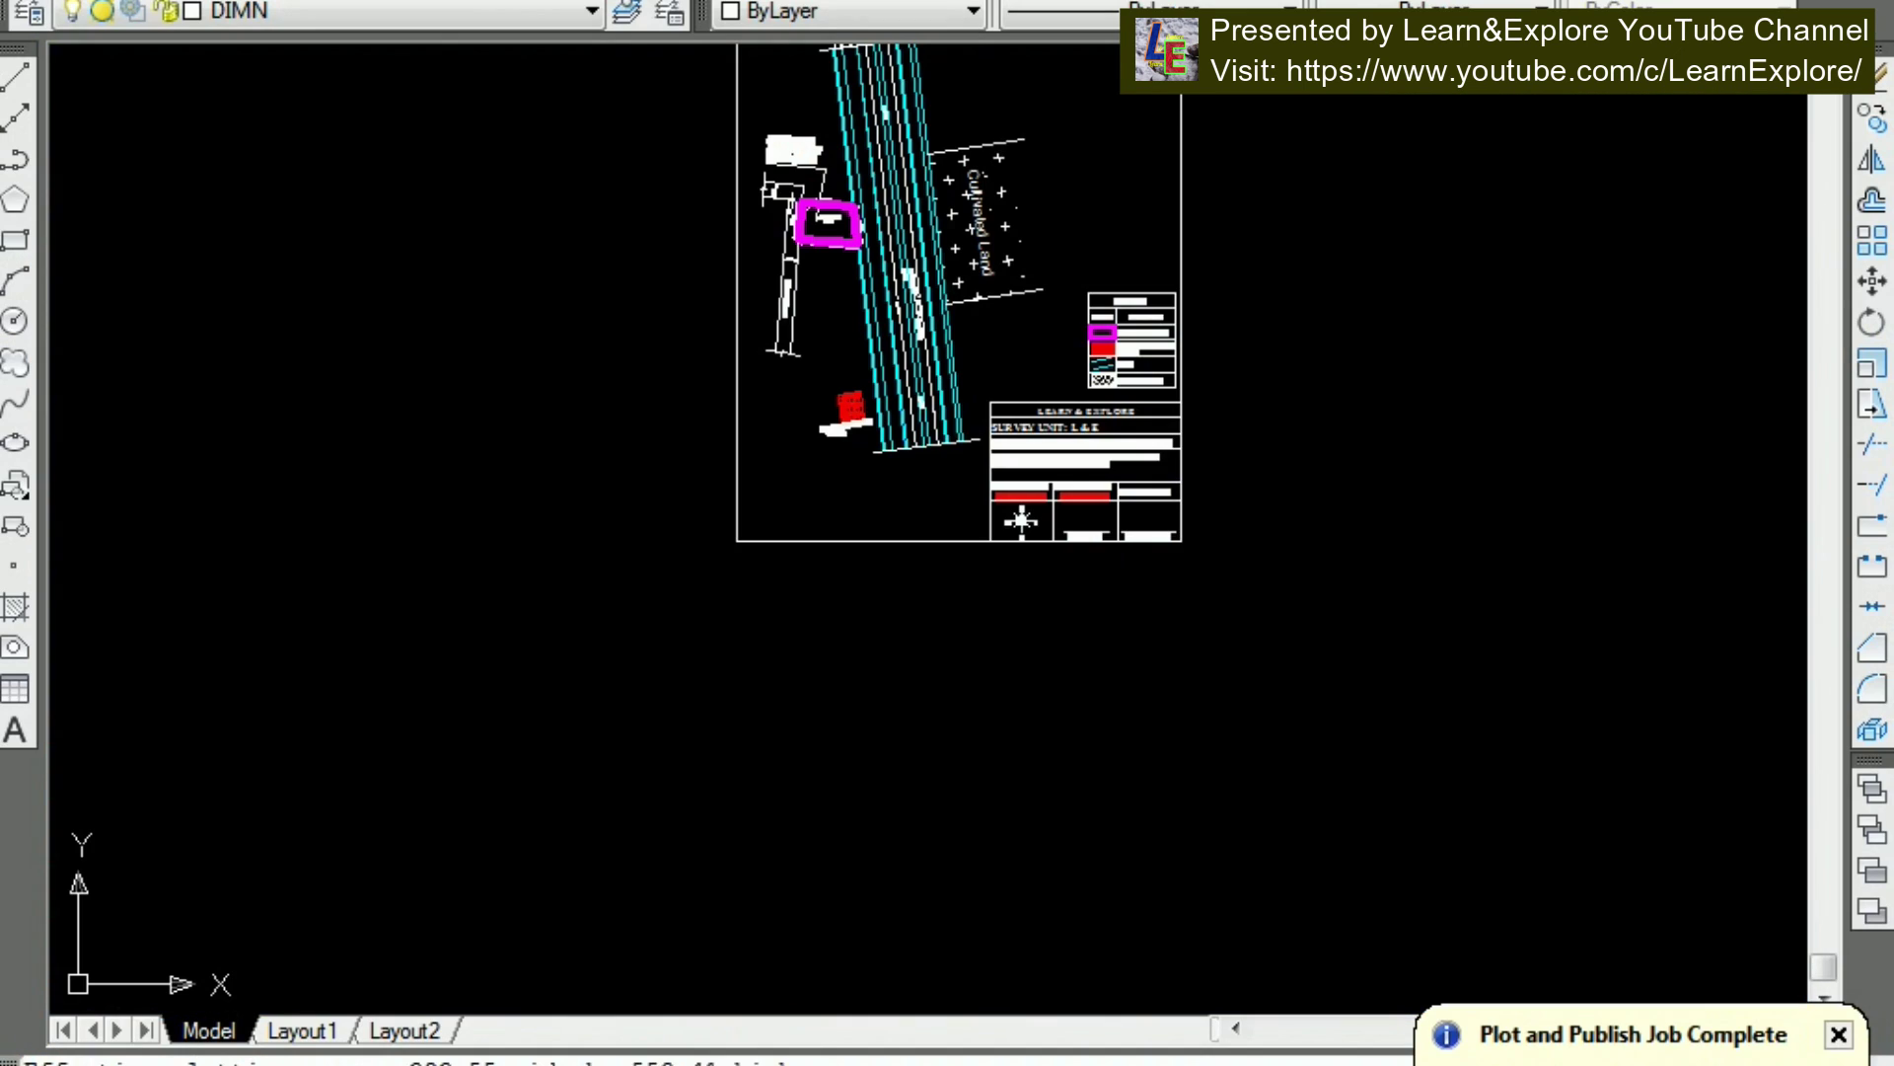
pyautogui.scroll(2, 981, 669)
pyautogui.scroll(-3, 980, 669)
pyautogui.scroll(2, 934, 336)
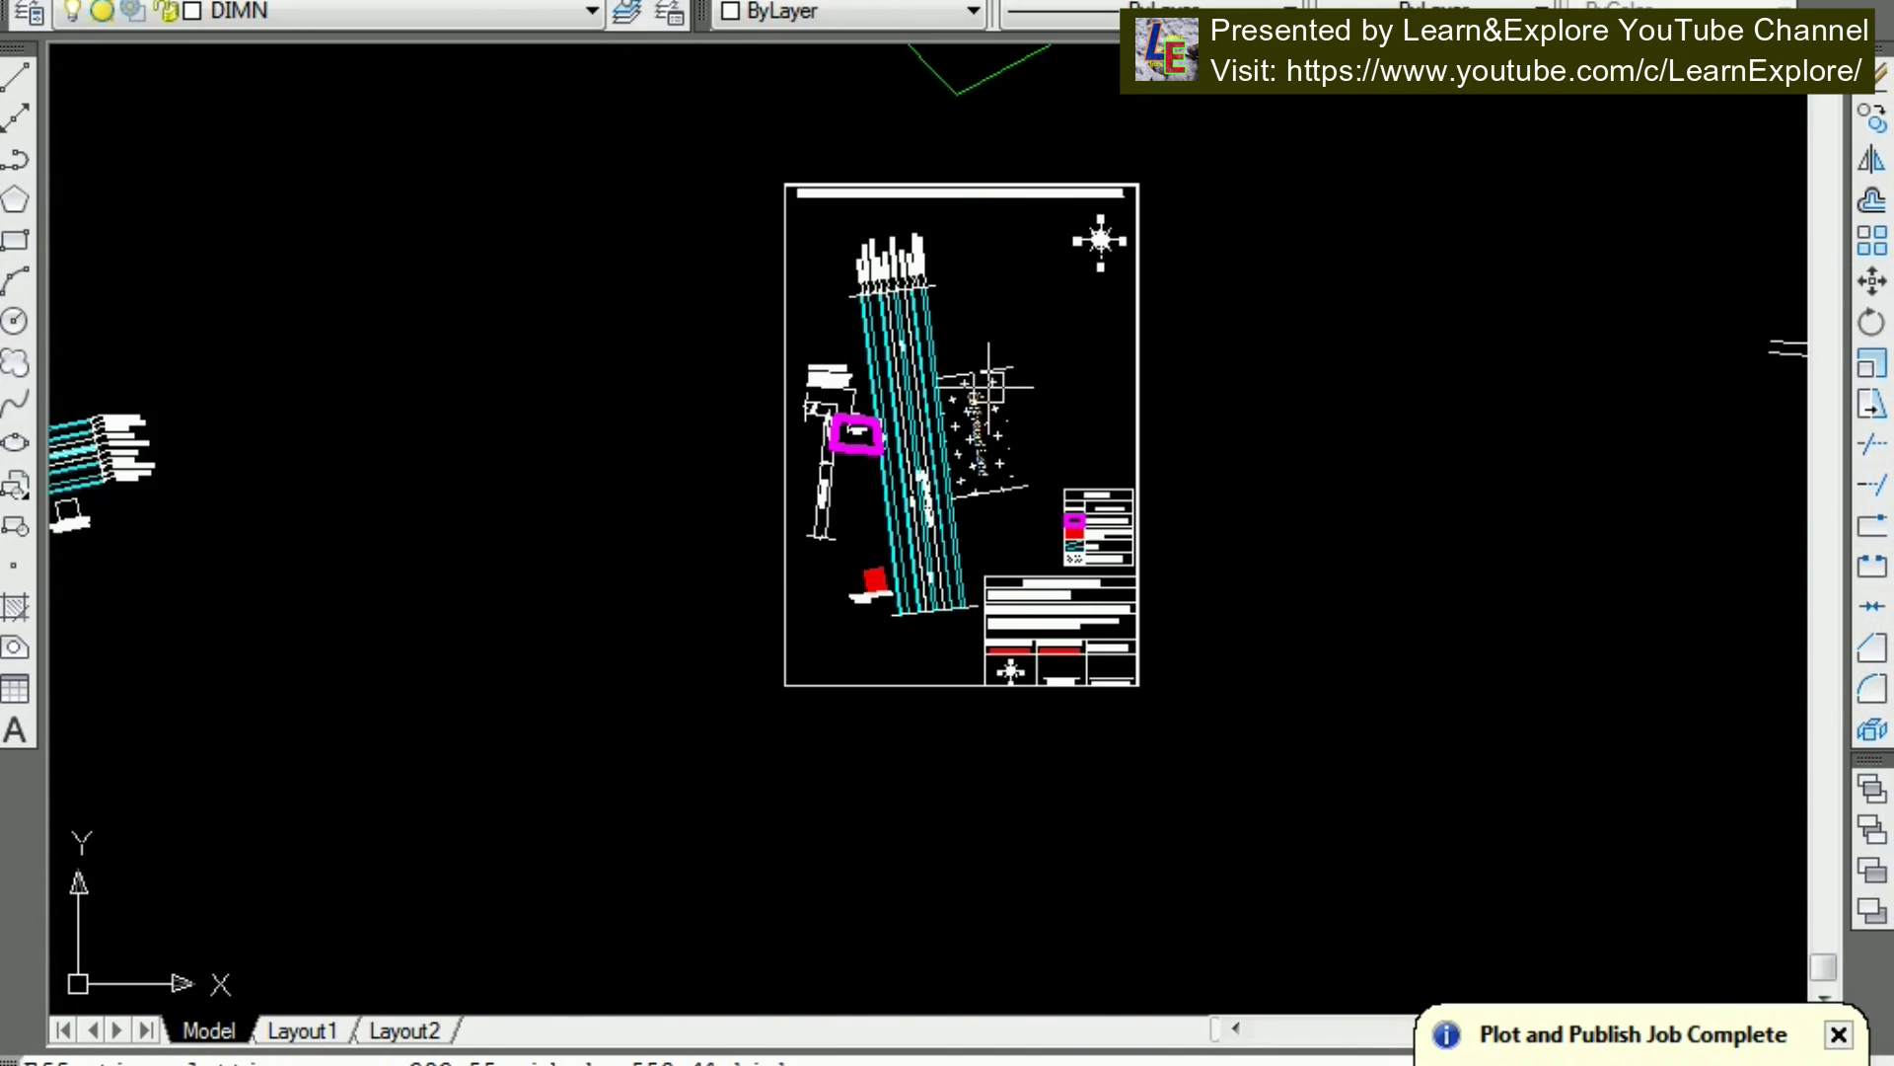
pyautogui.scroll(-2, 919, 452)
pyautogui.scroll(3, 927, 240)
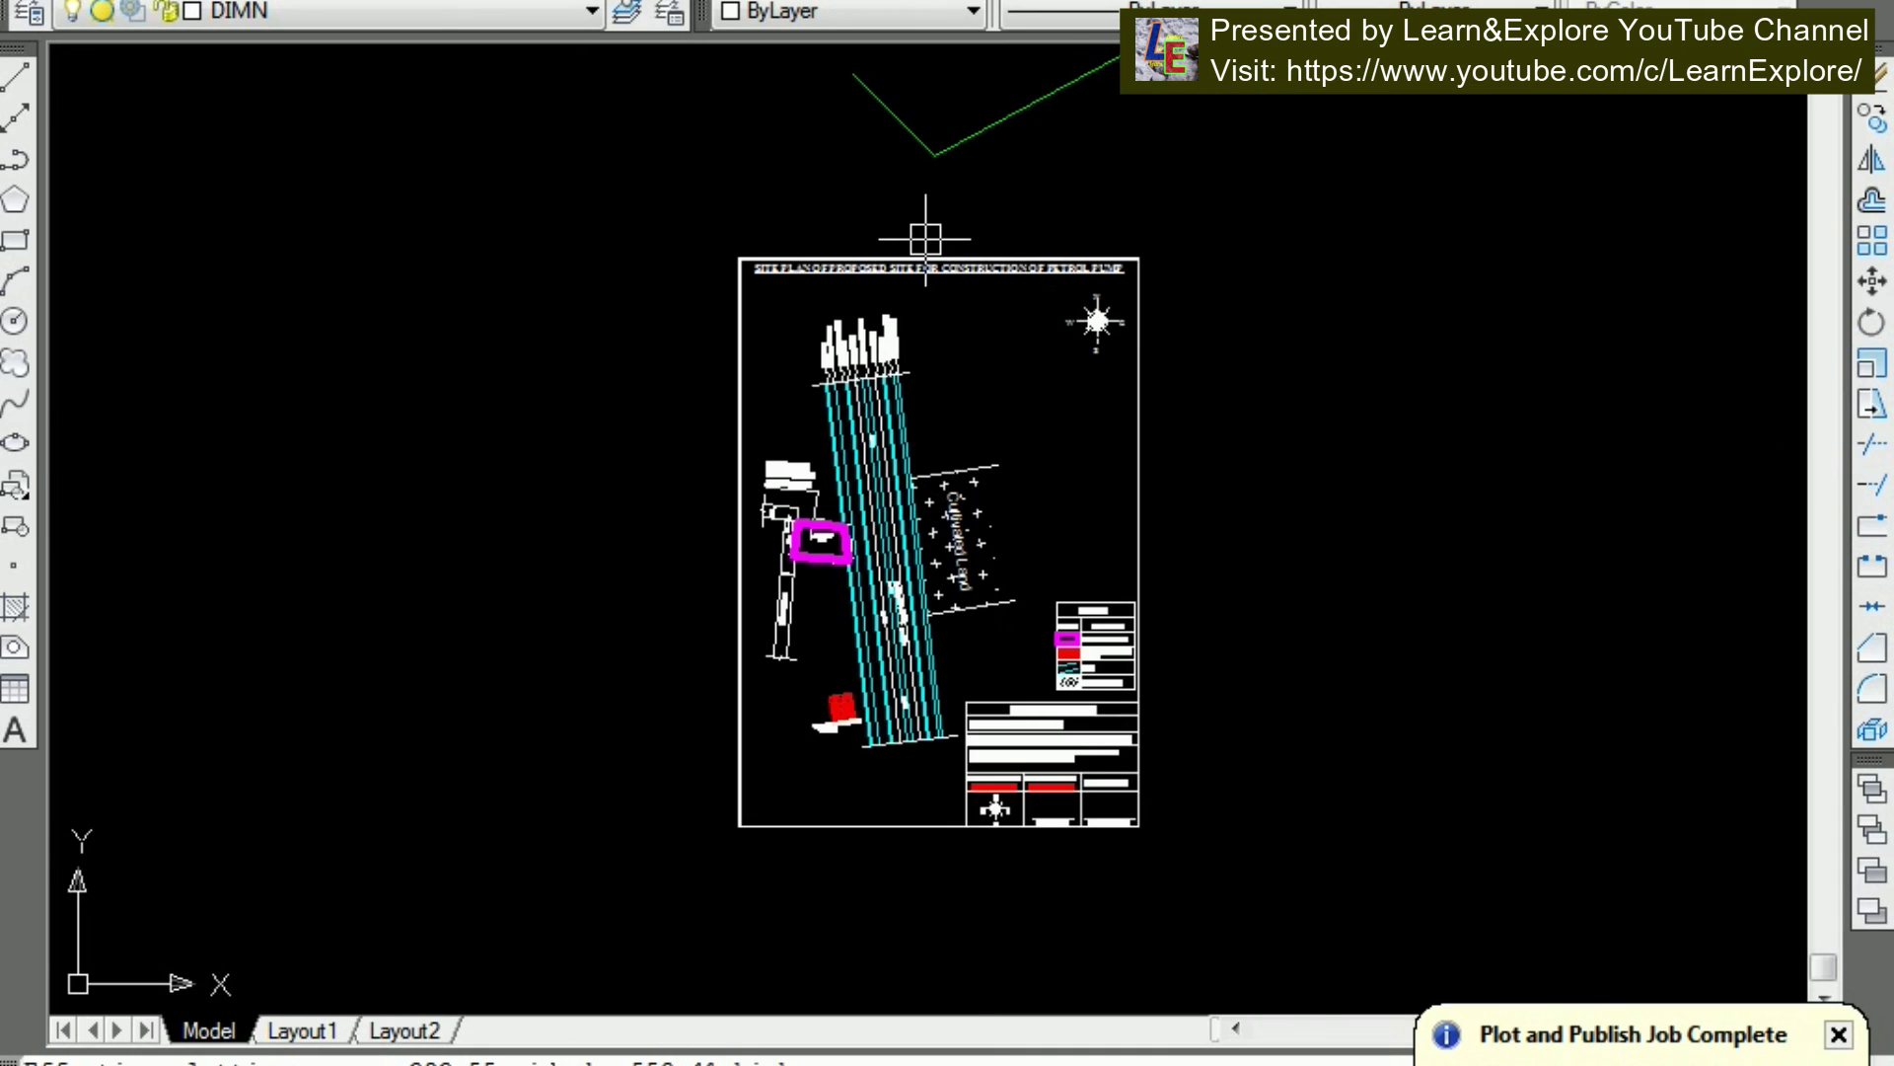
pyautogui.scroll(-1, 922, 242)
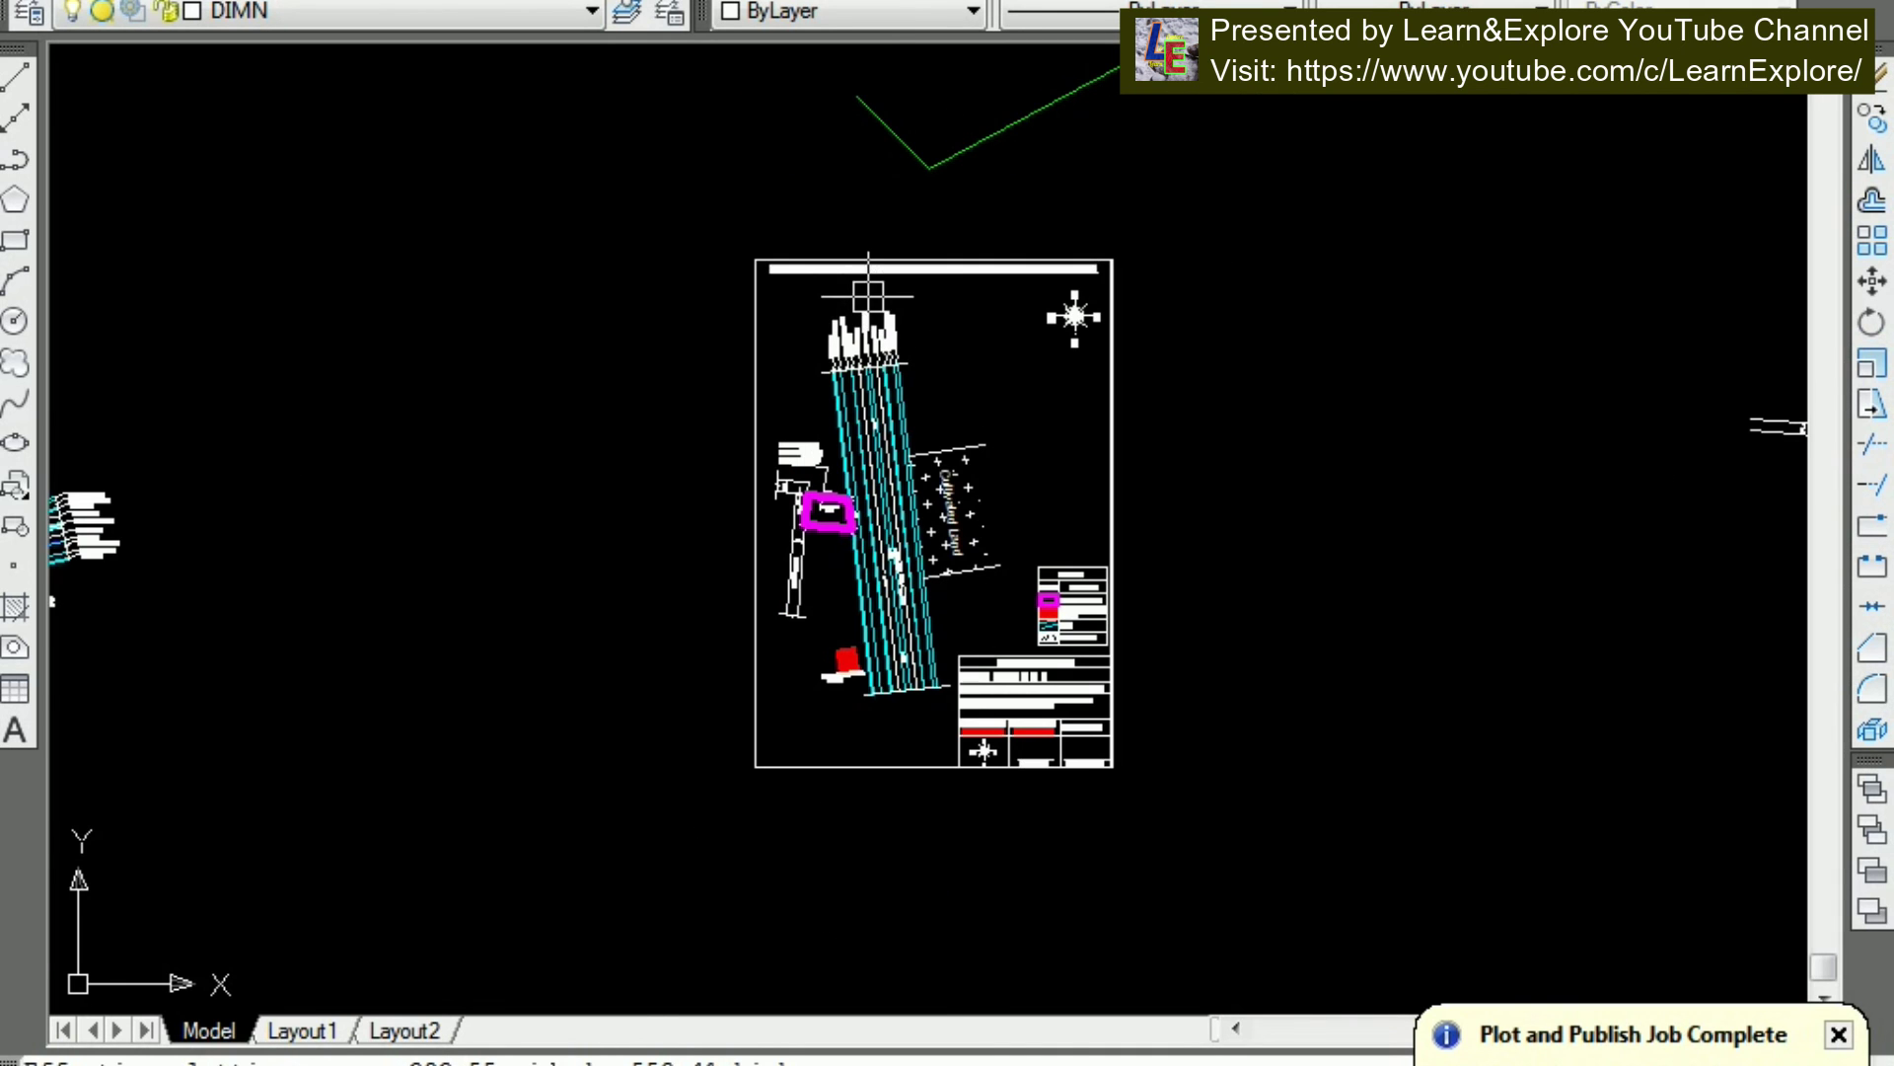
pyautogui.scroll(1, 863, 324)
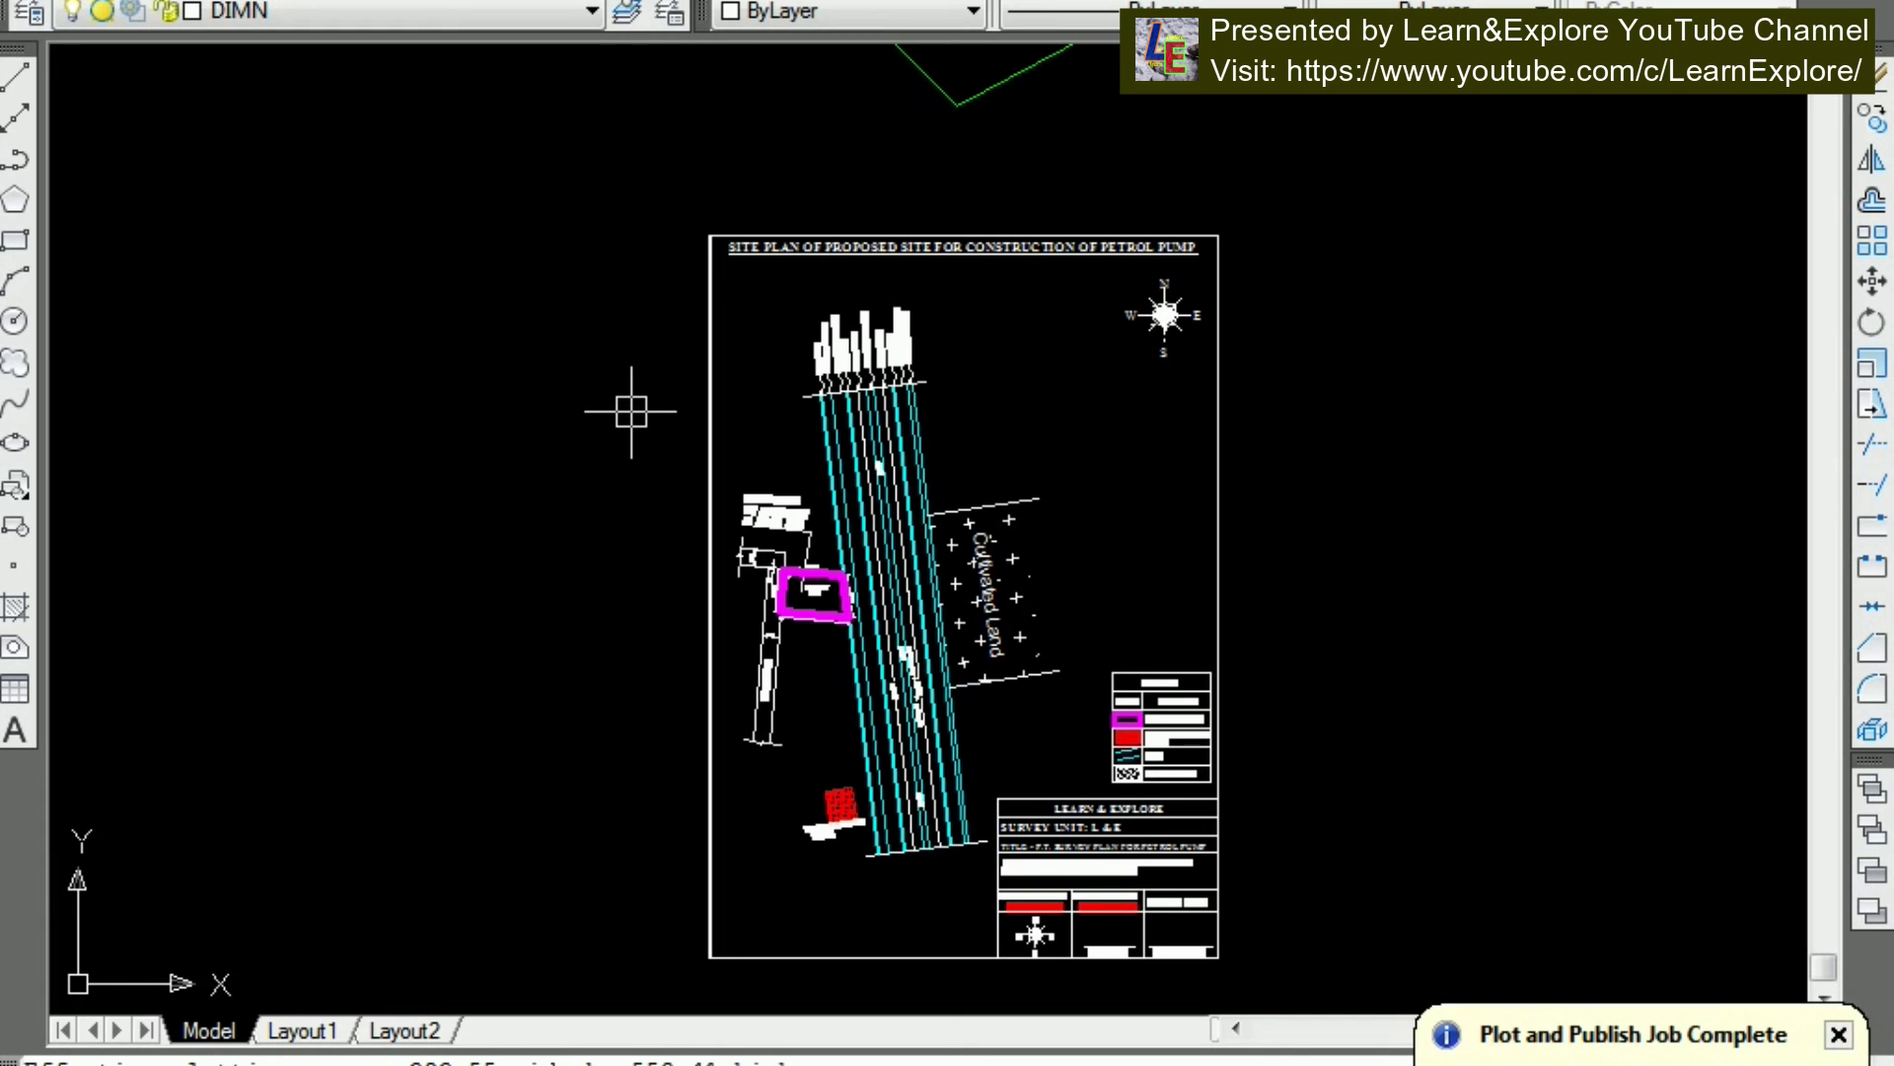
# Set the plot paper size to ISO A4 (297.00 x 210.00 MM) and turn Fit to paper on and off again to keep the fitted scale
pyautogui.hotkey('ctrl', 'p')
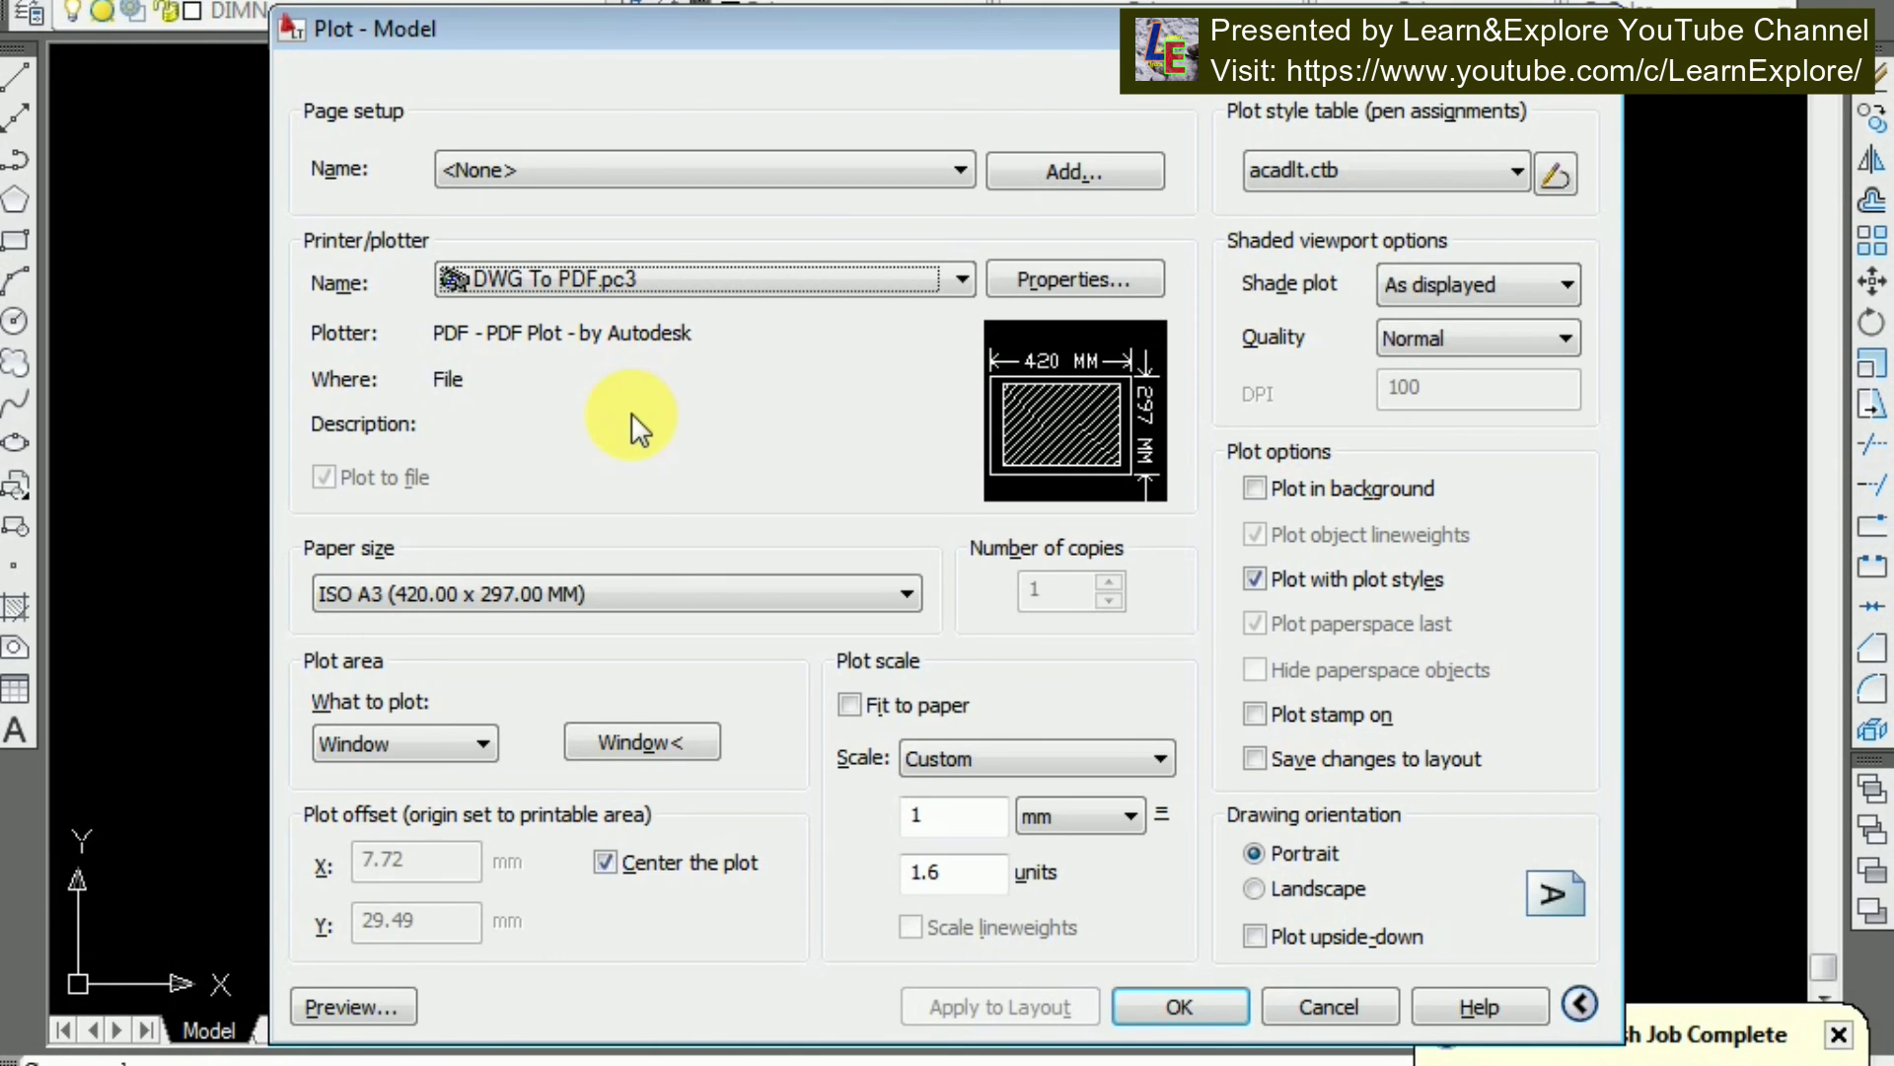
pyautogui.click(568, 593)
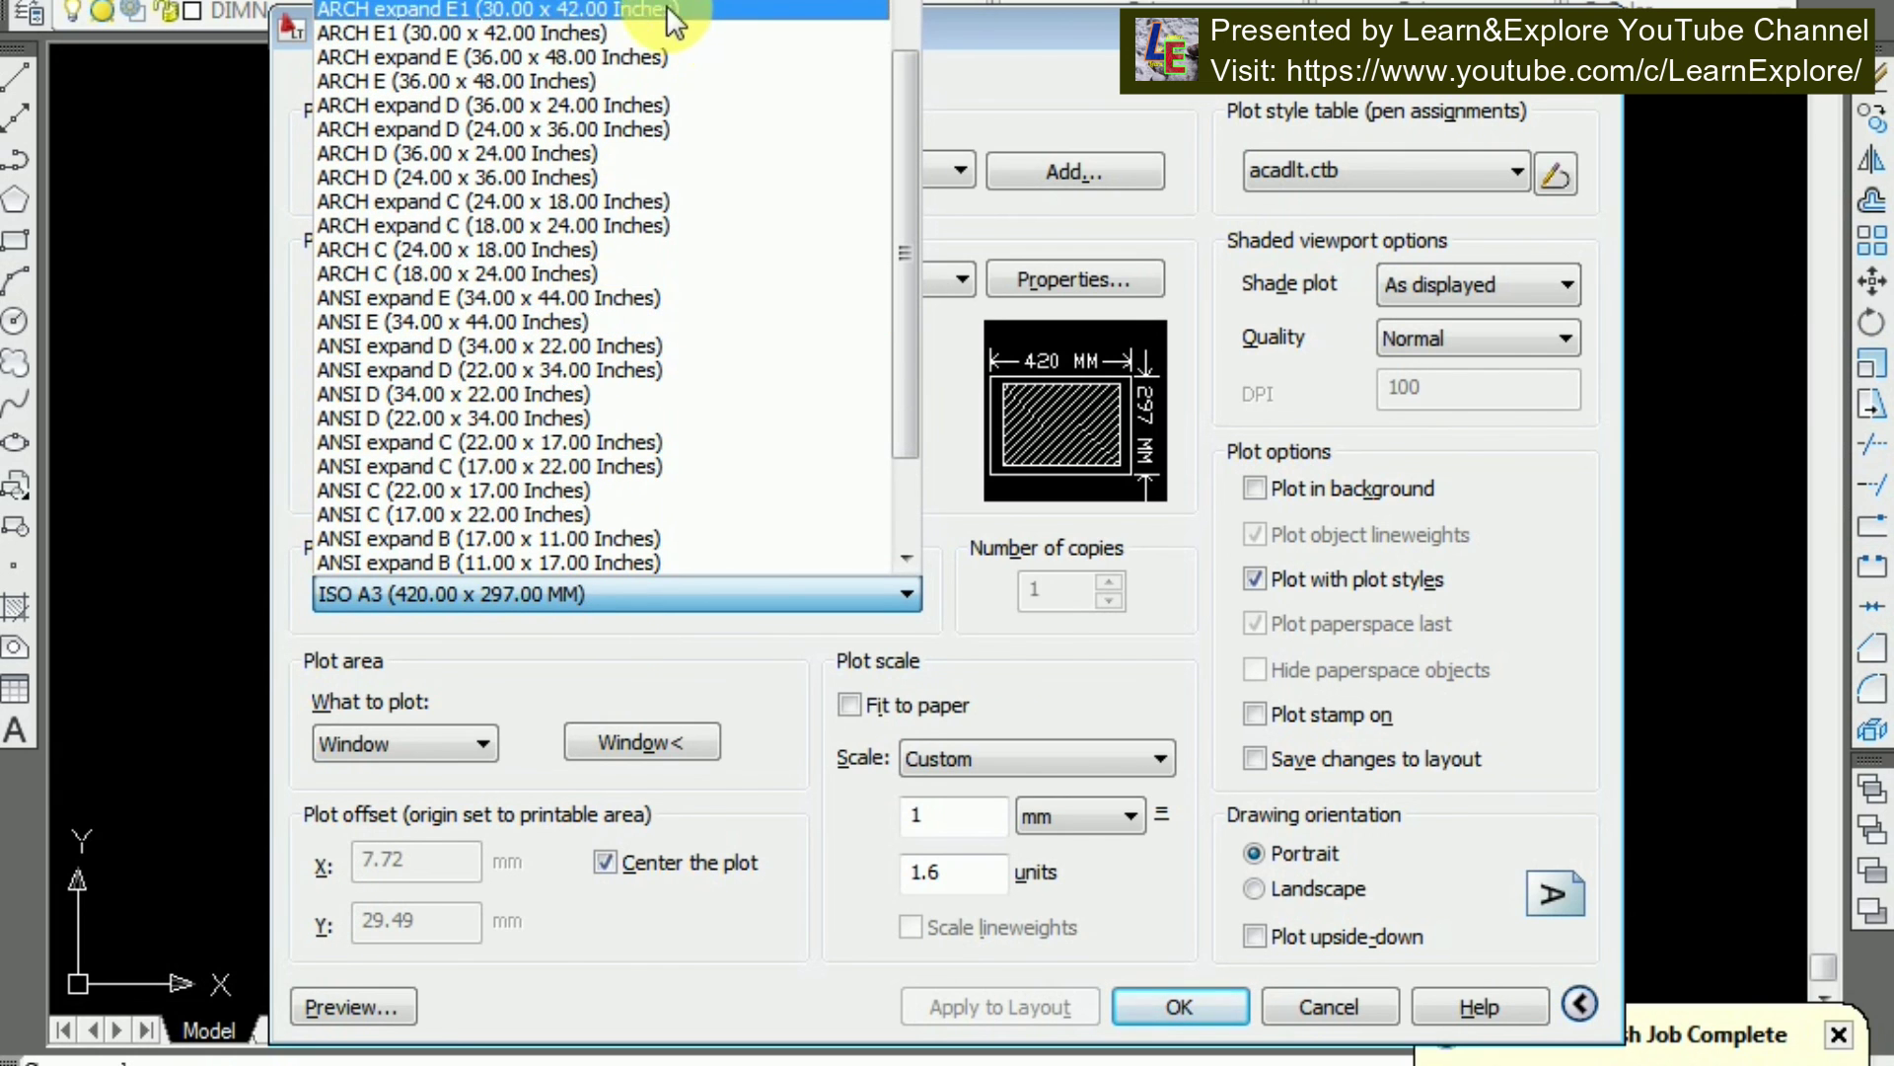
pyautogui.click(632, 10)
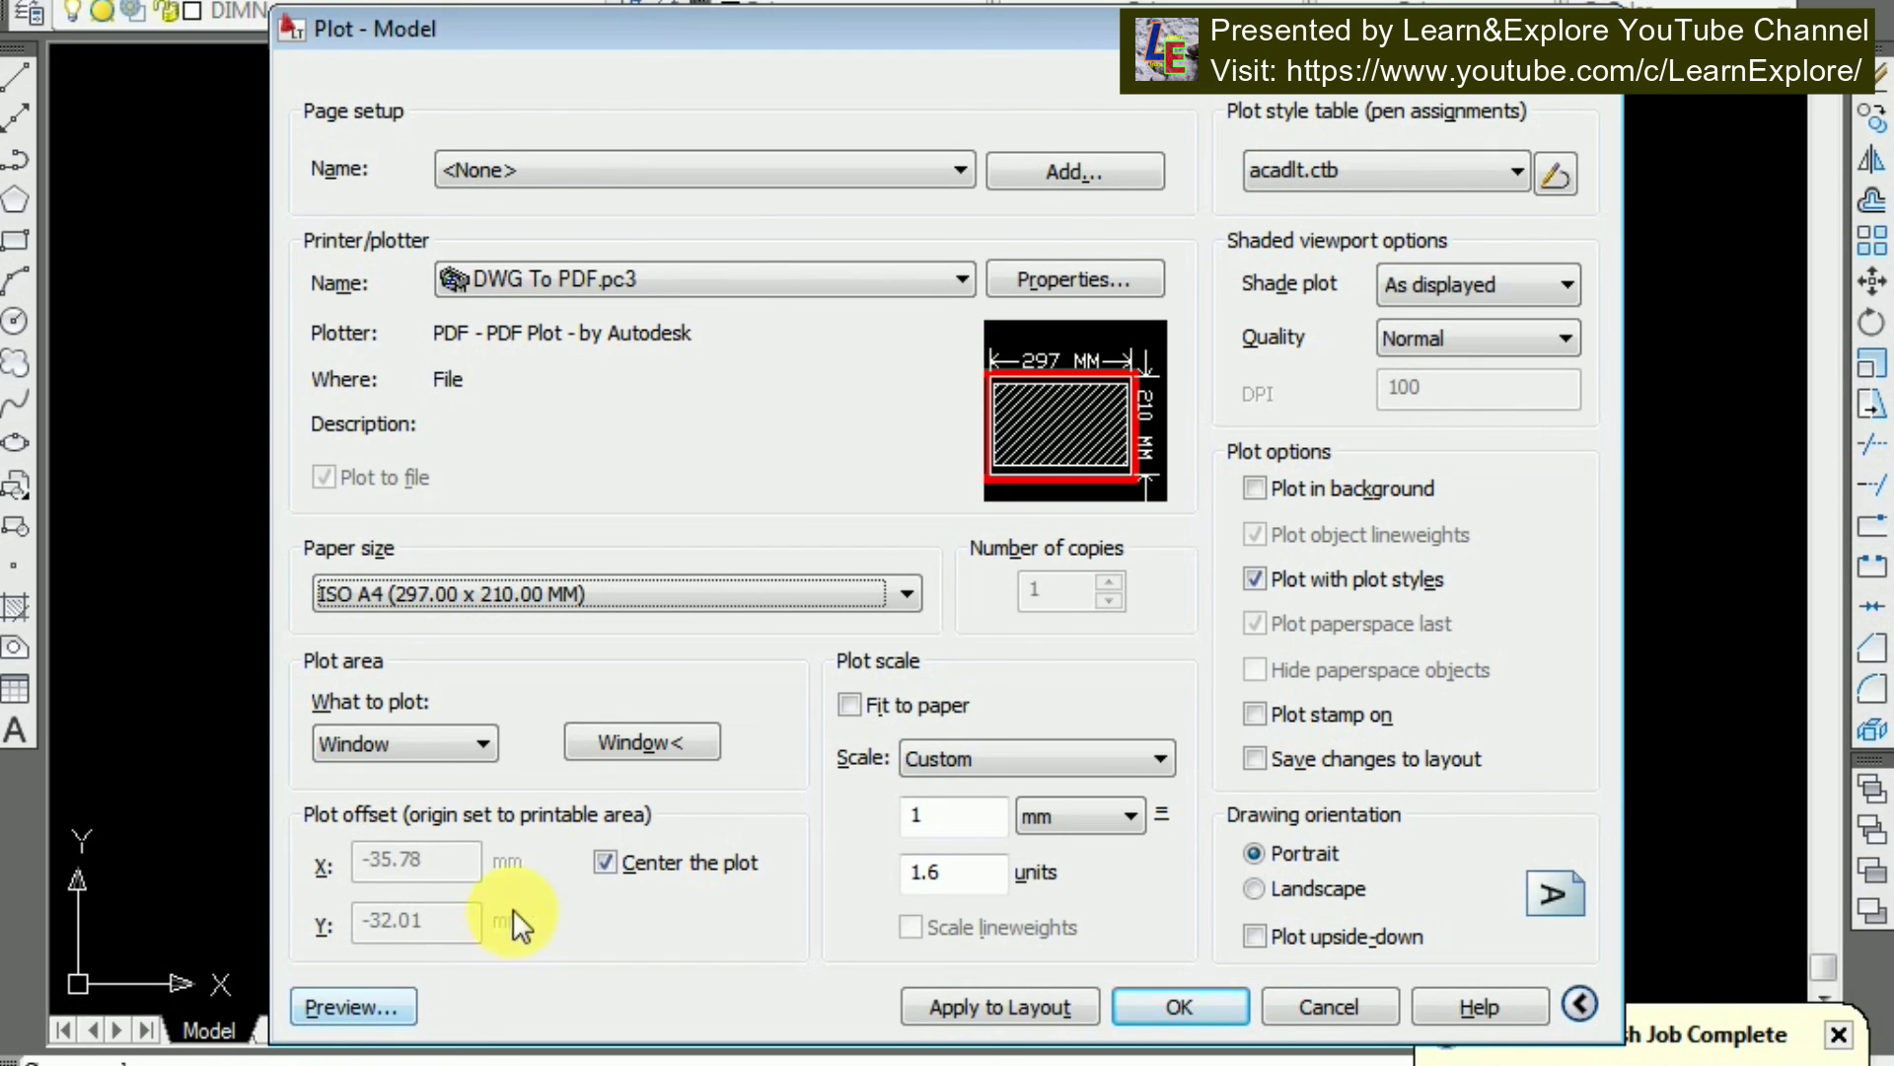
pyautogui.click(848, 704)
pyautogui.click(848, 705)
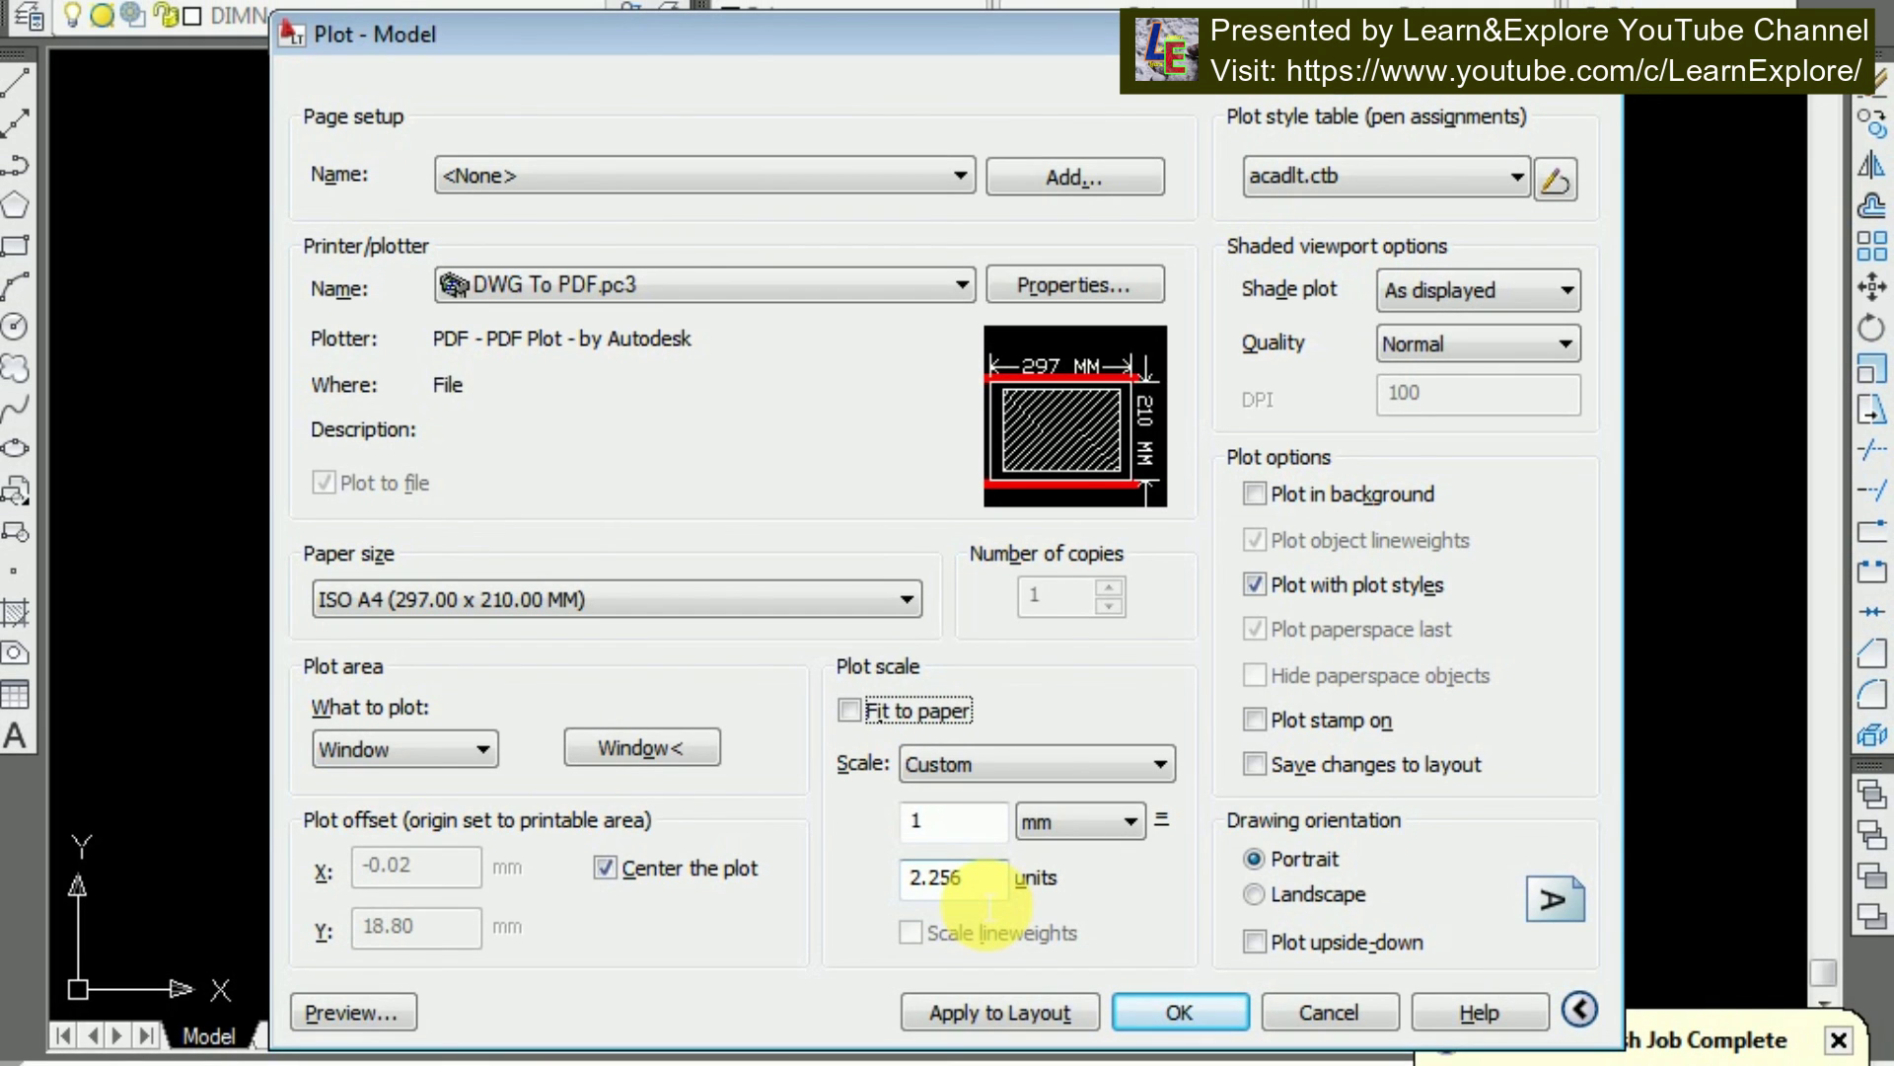
# Preview the site plan on the A4 sheet, accepting the annotation scale difference, and leave the plot settings without plotting
pyautogui.click(325, 1012)
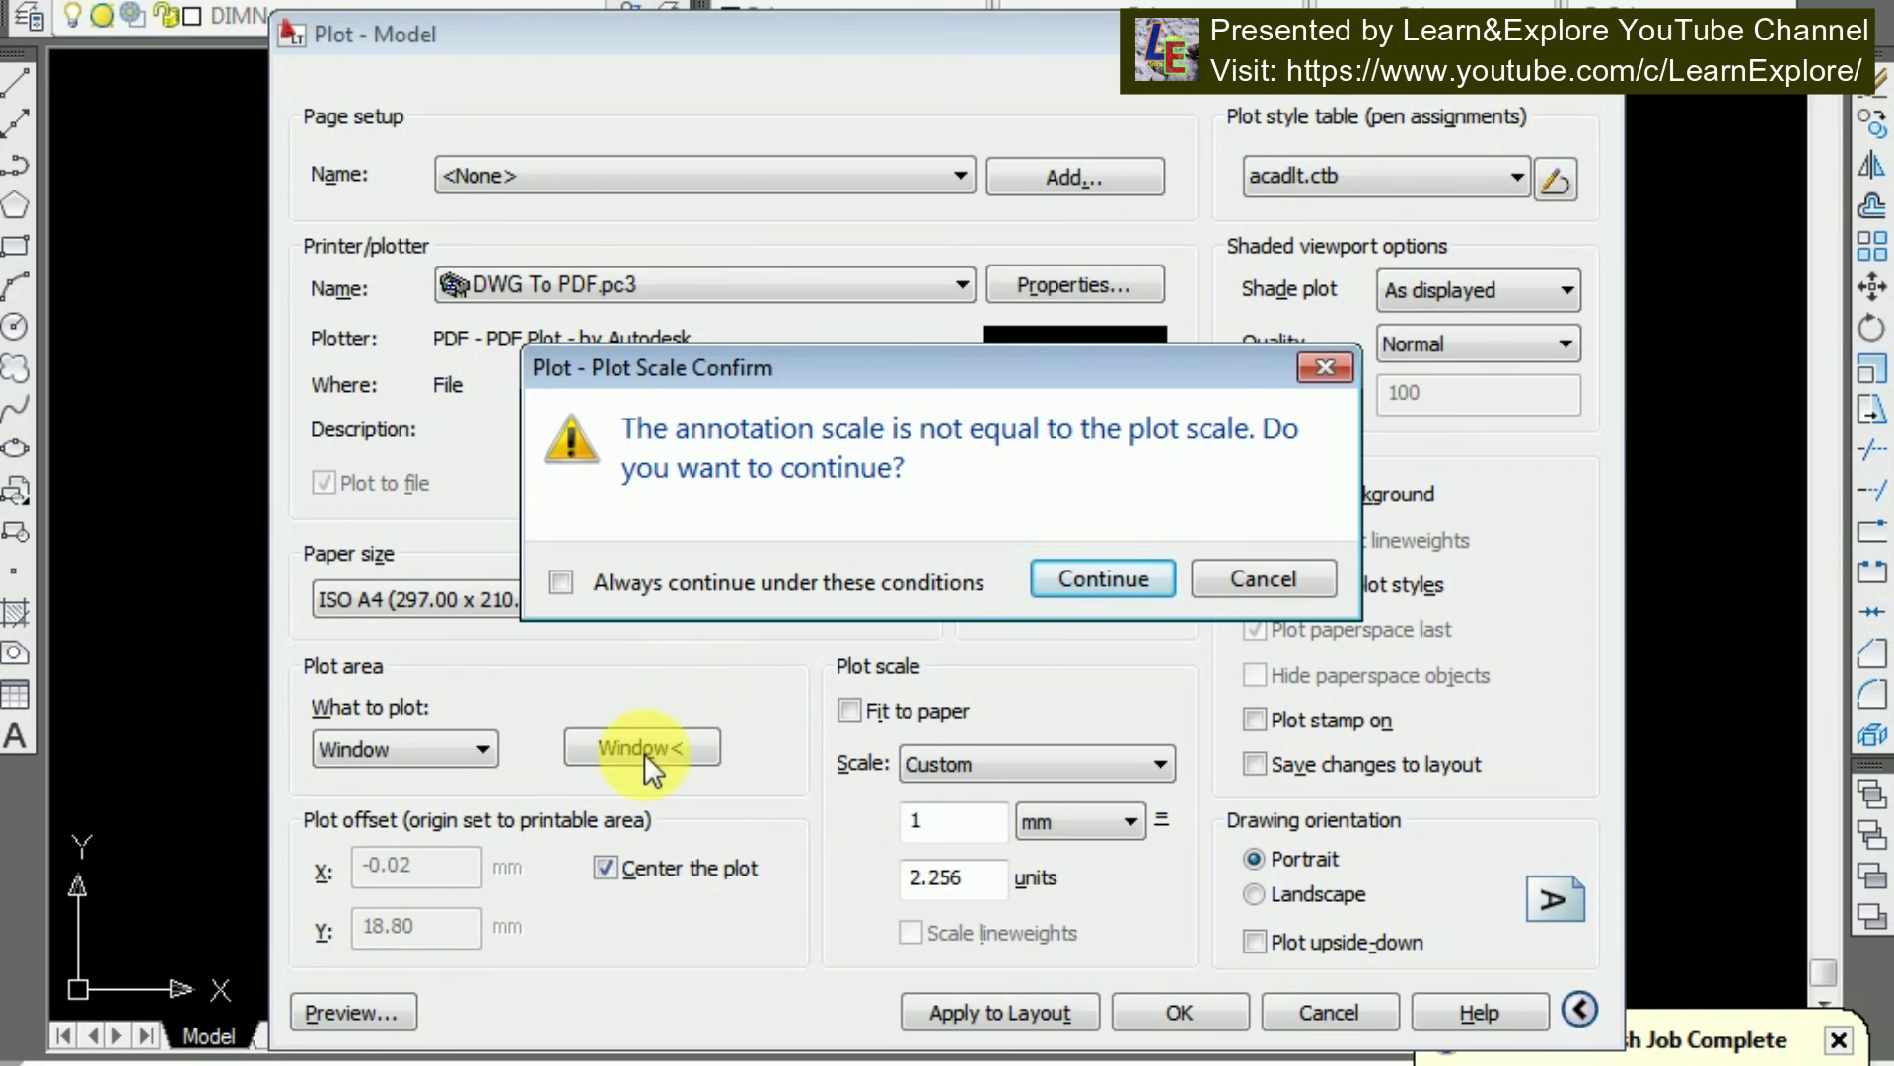
pyautogui.click(1085, 579)
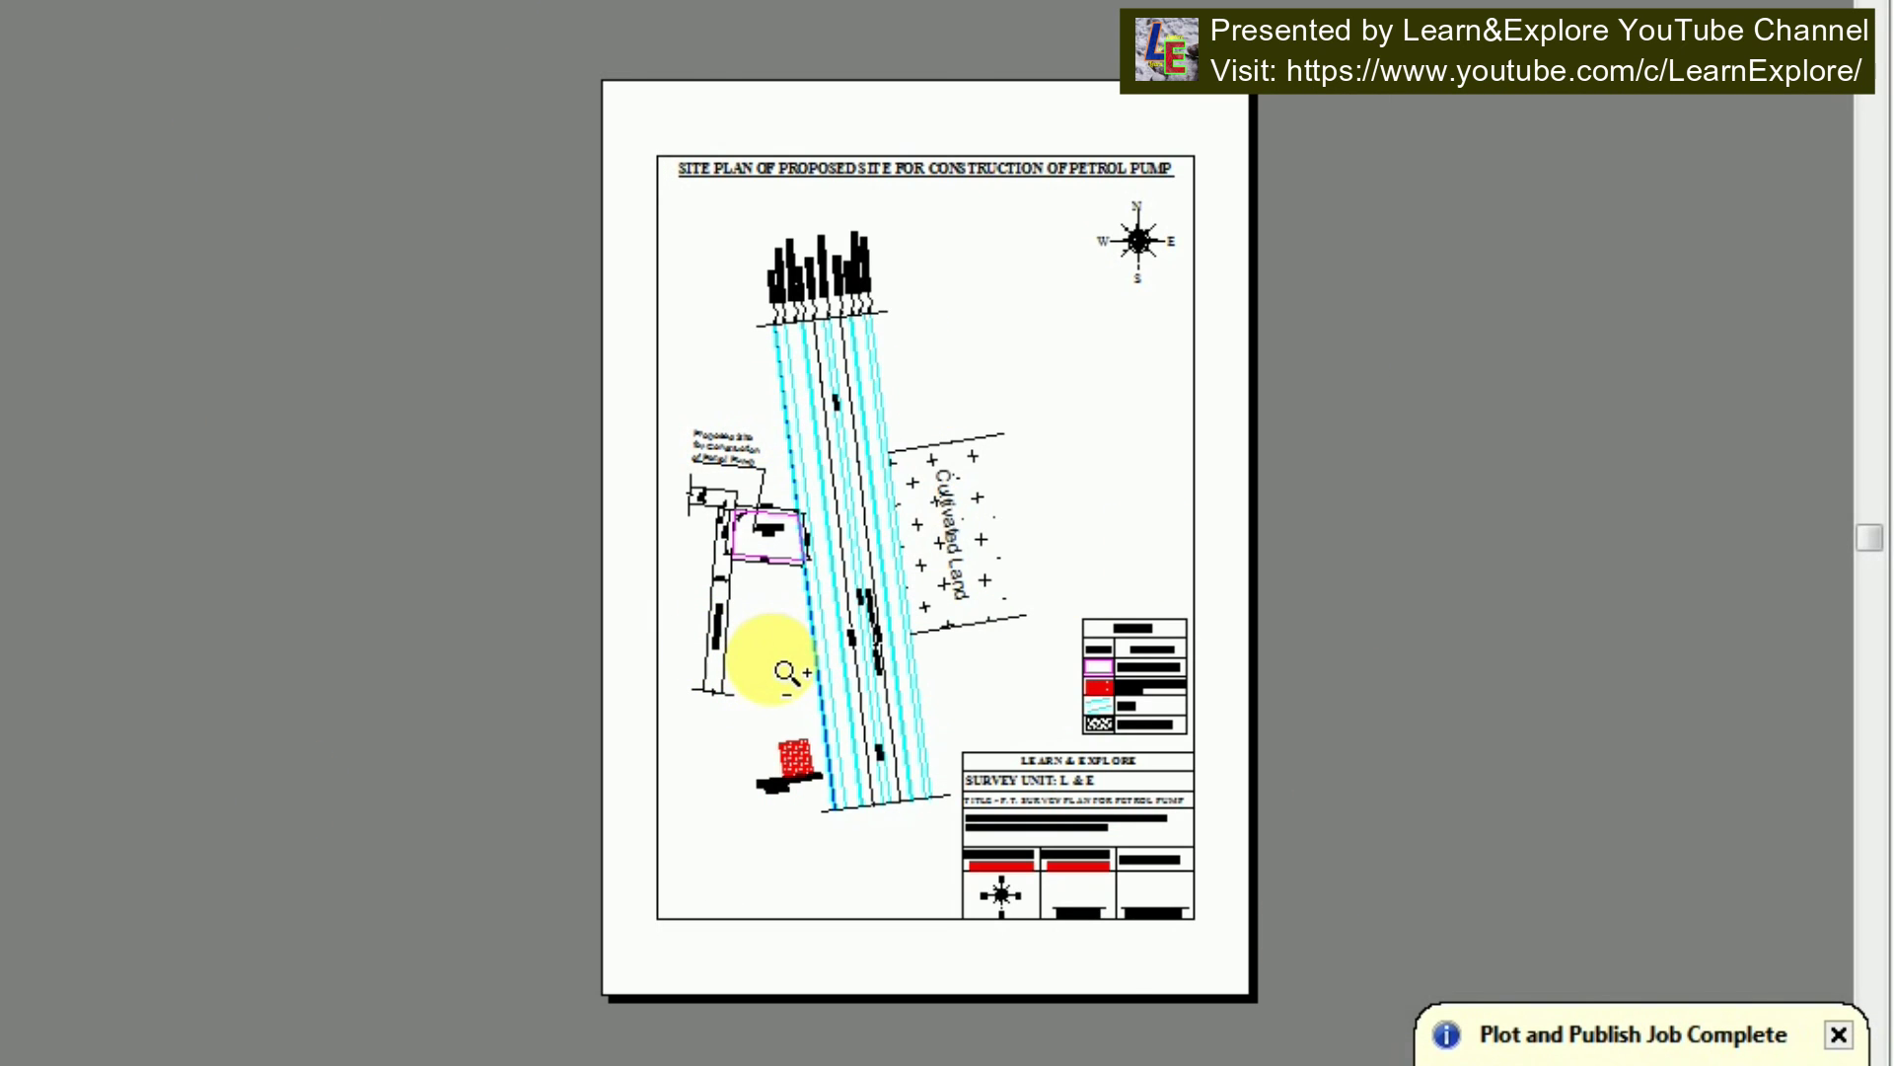
pyautogui.press('Escape')
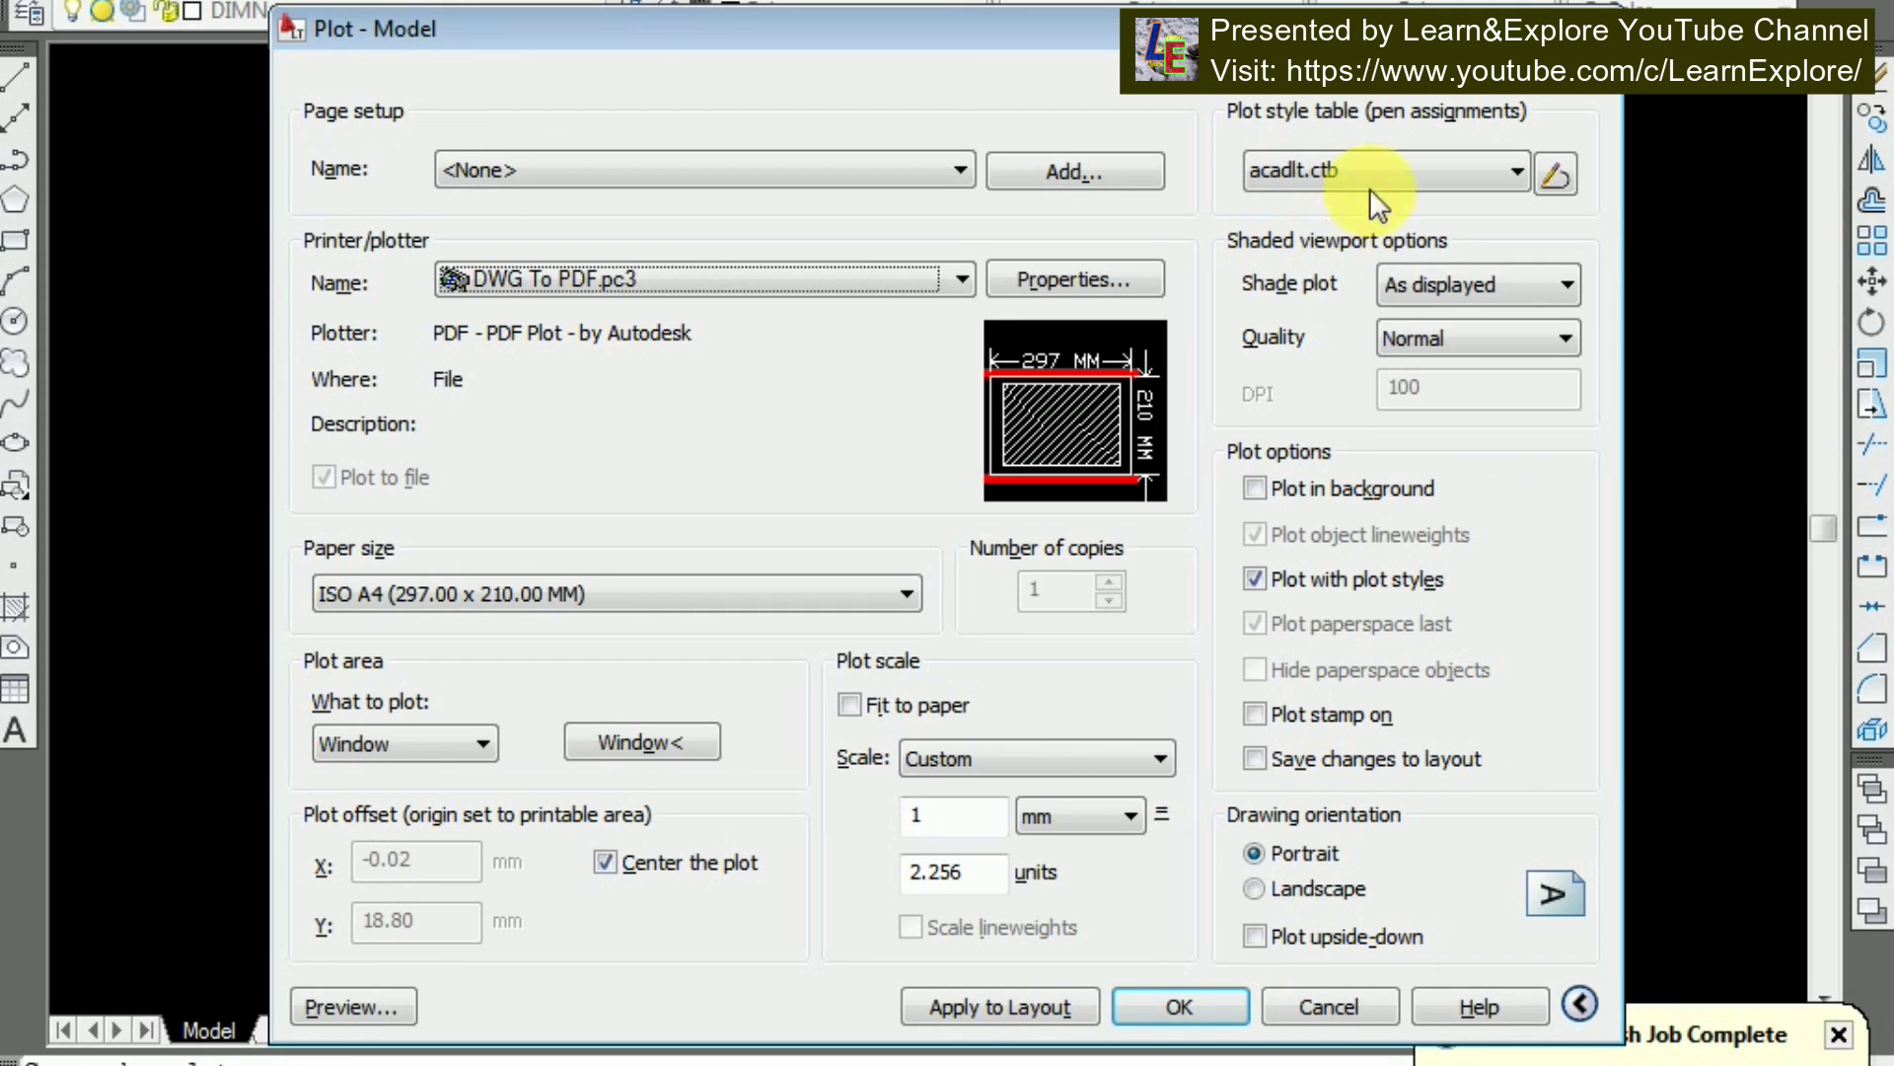
pyautogui.press('Escape')
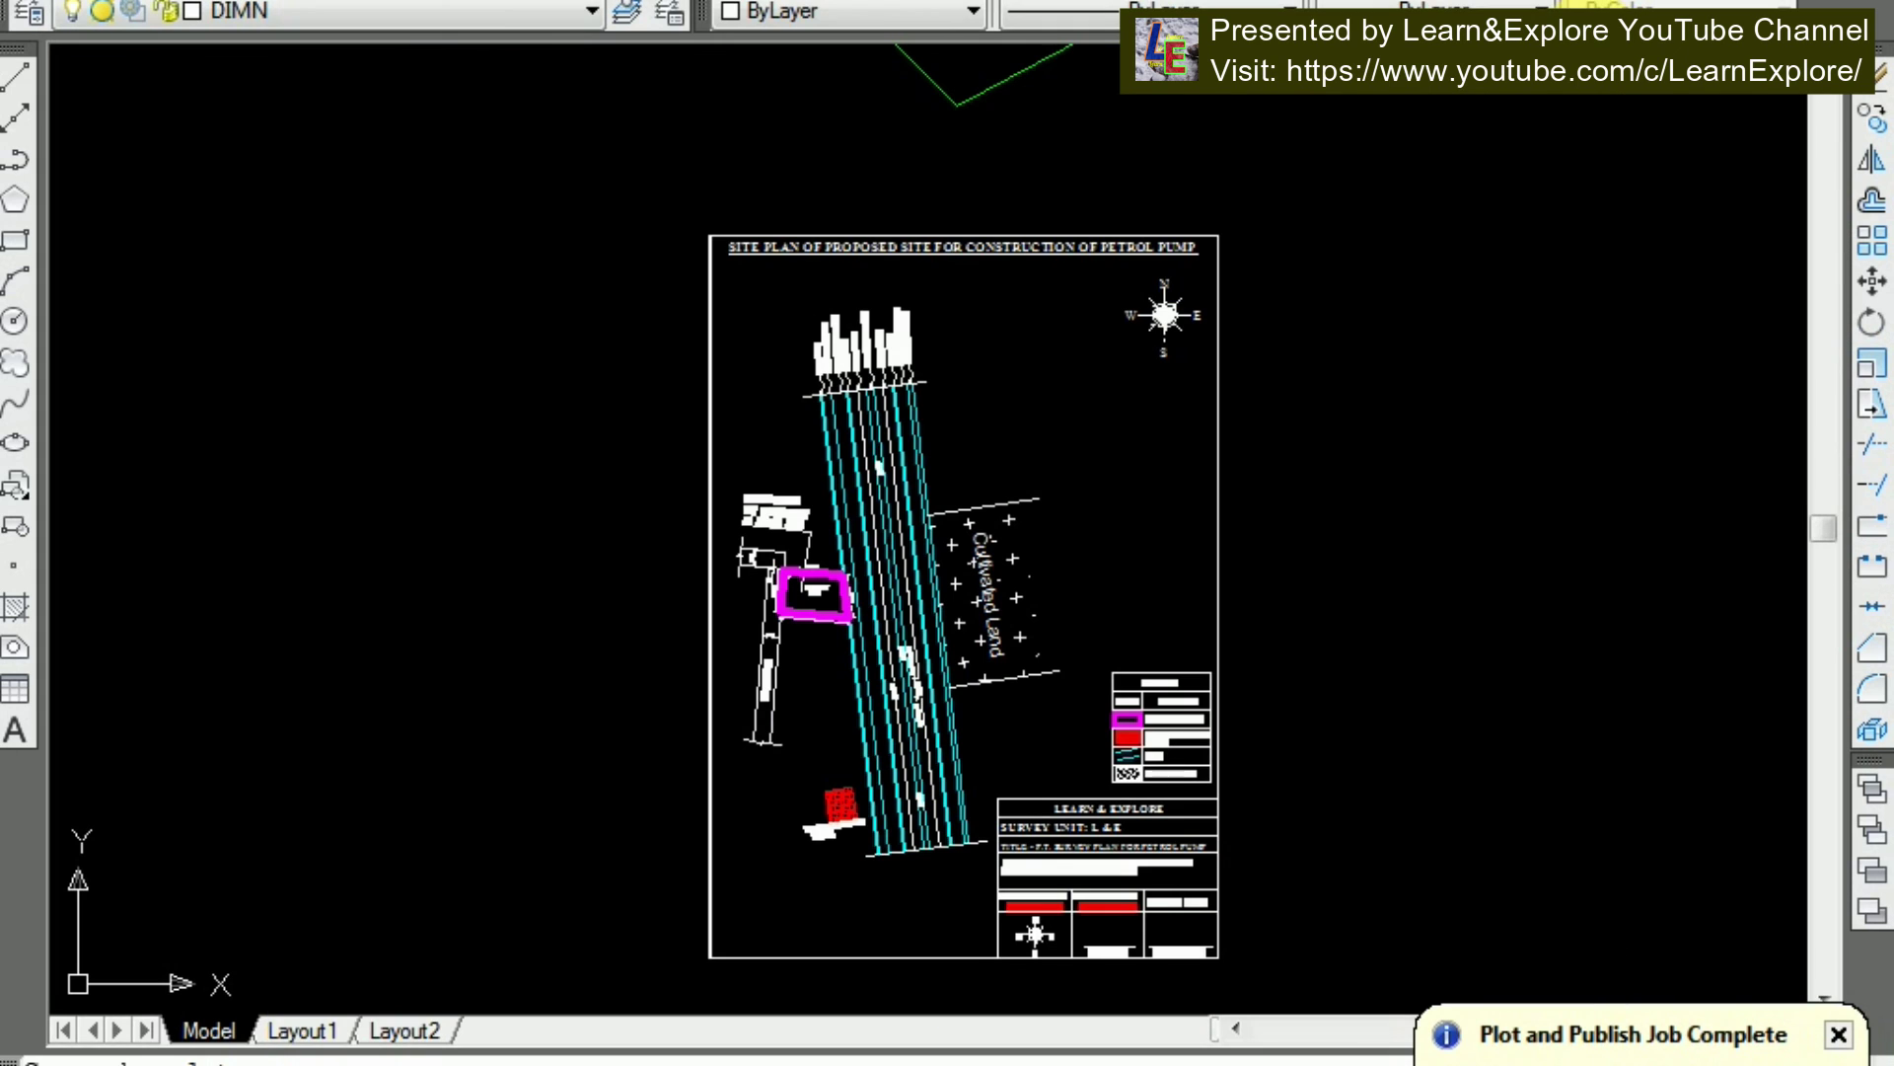